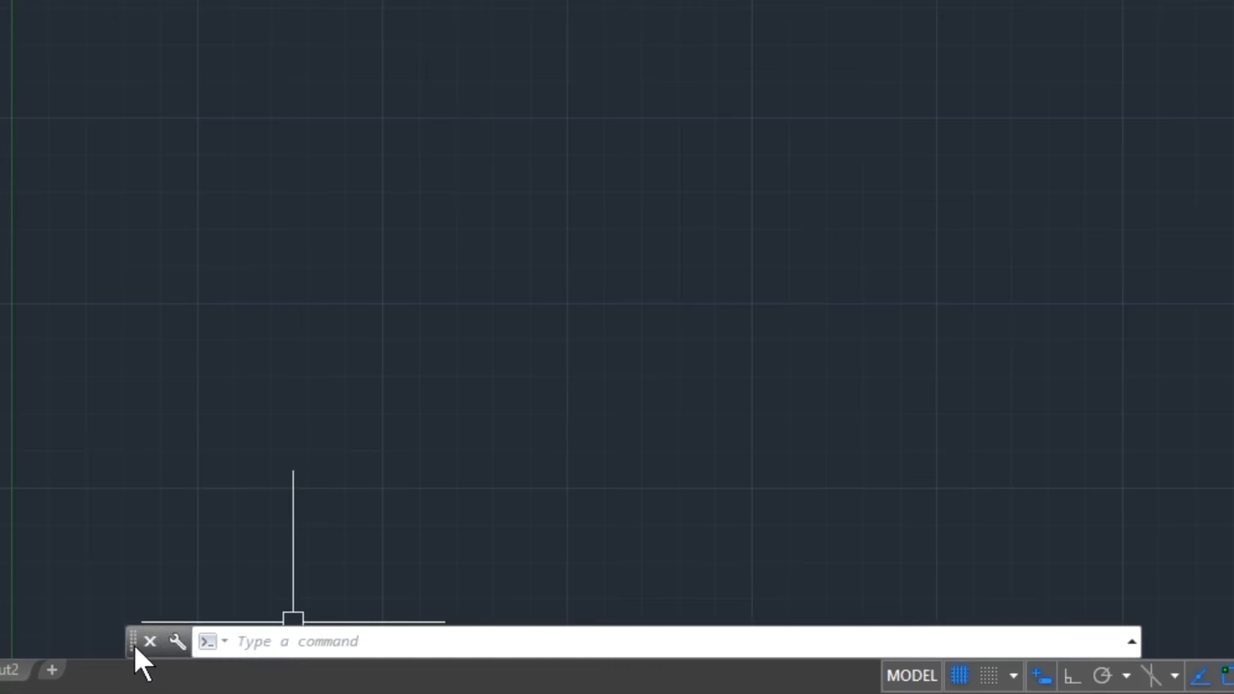
Step: Reposition and close the Command Line window, and display it again with the CLI command
drag(134, 645, 44, 633)
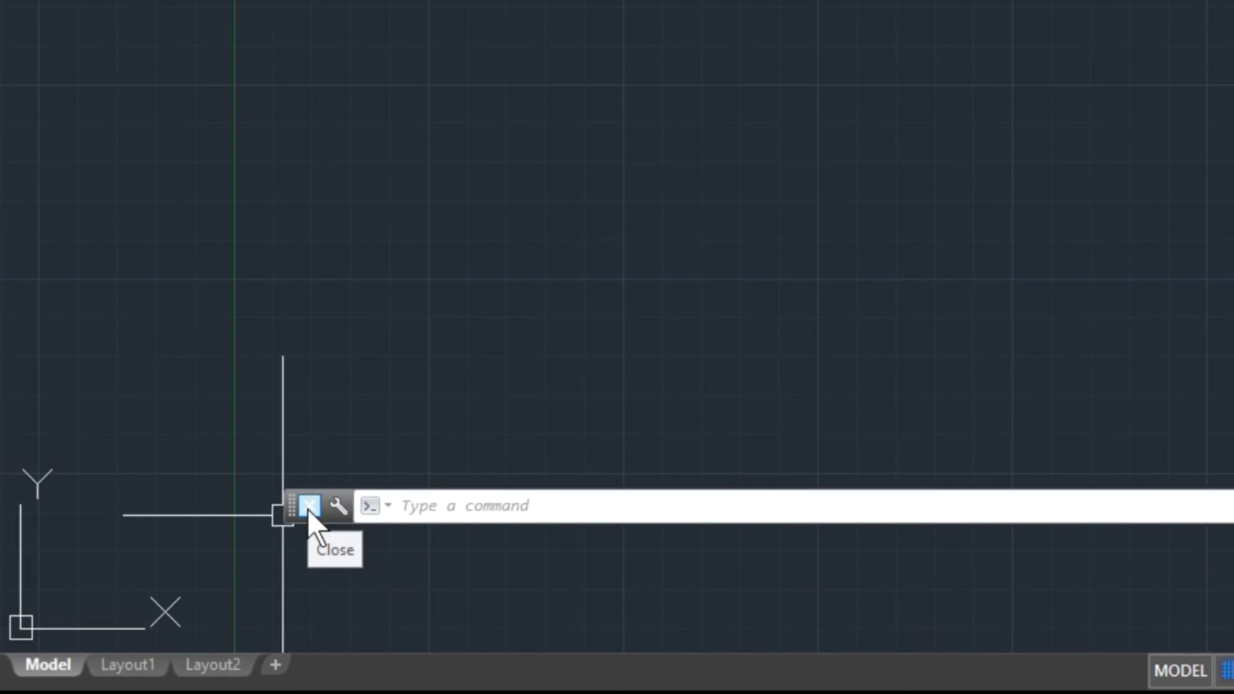
click(309, 507)
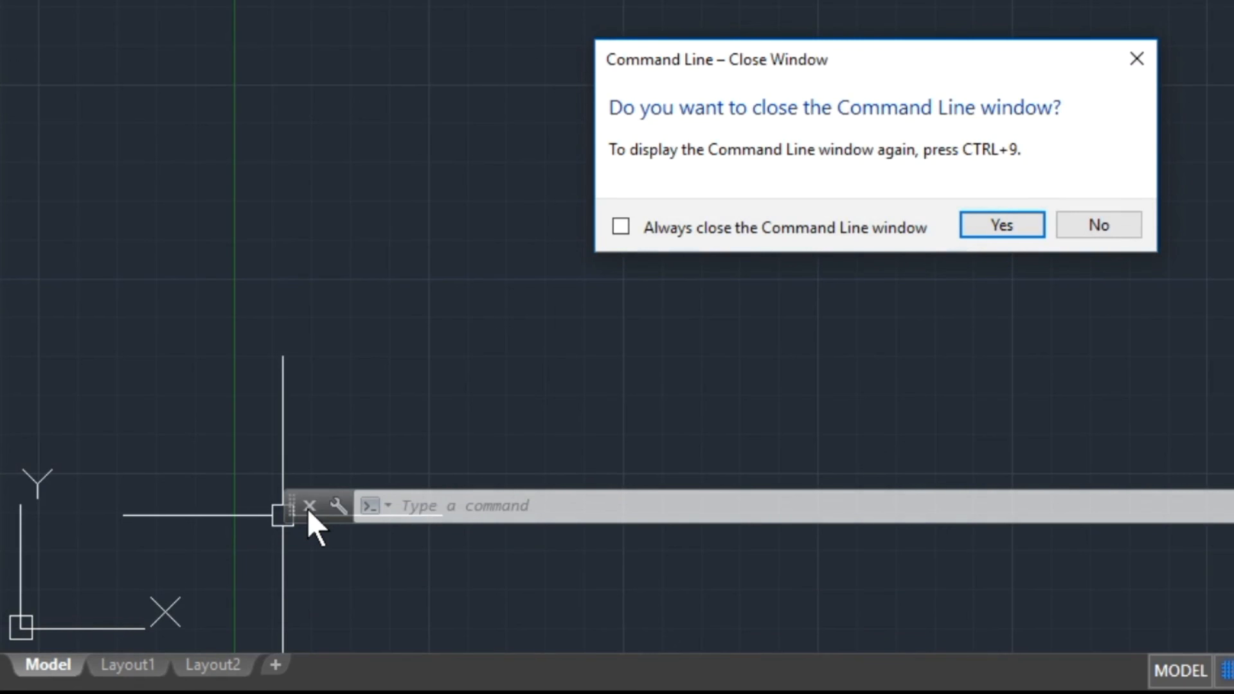
click(1027, 228)
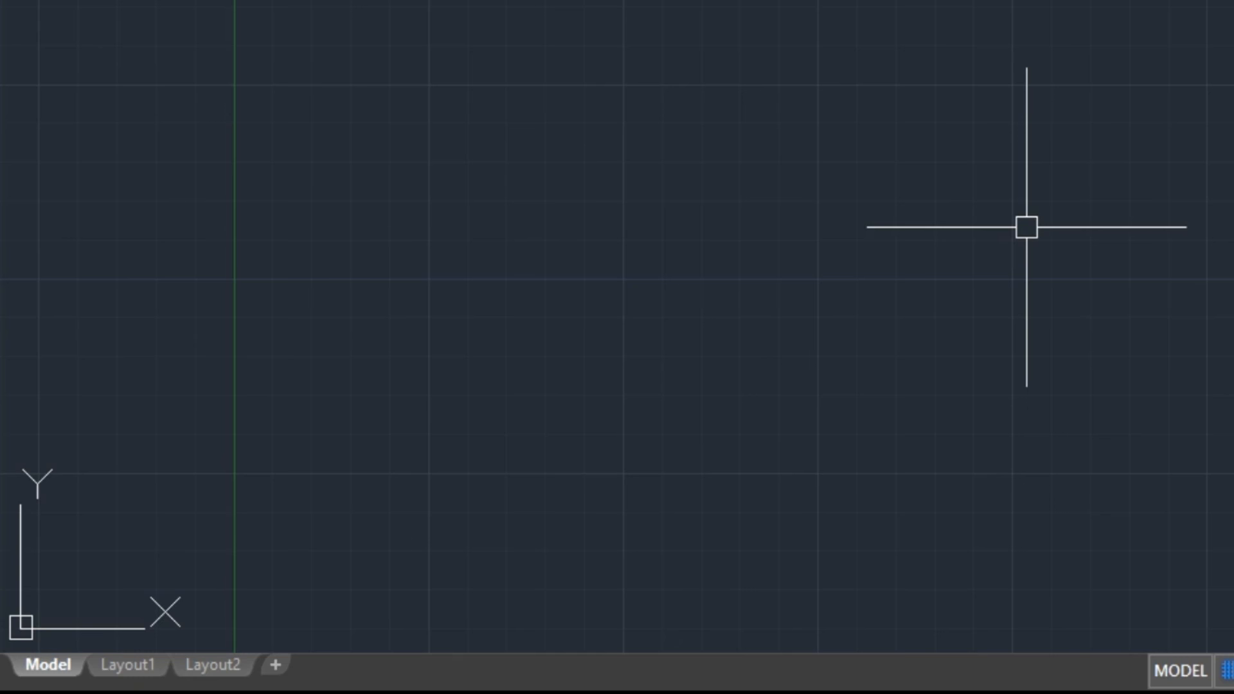
text(CLI)
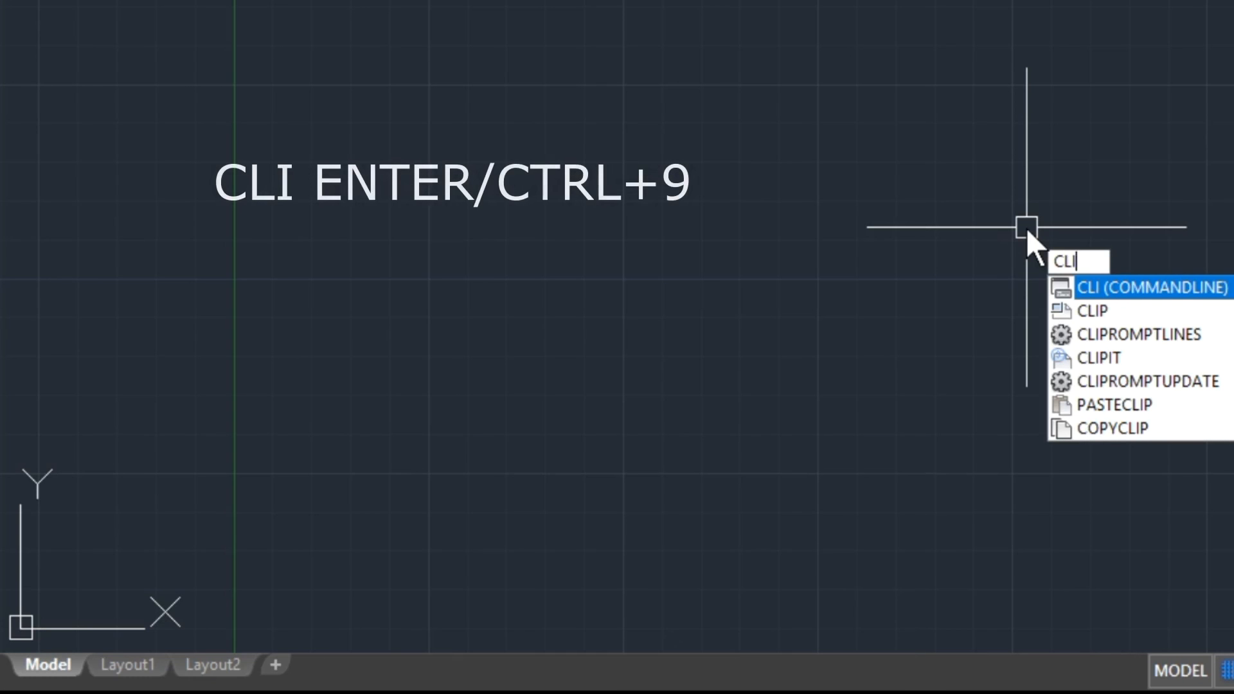
key(Return)
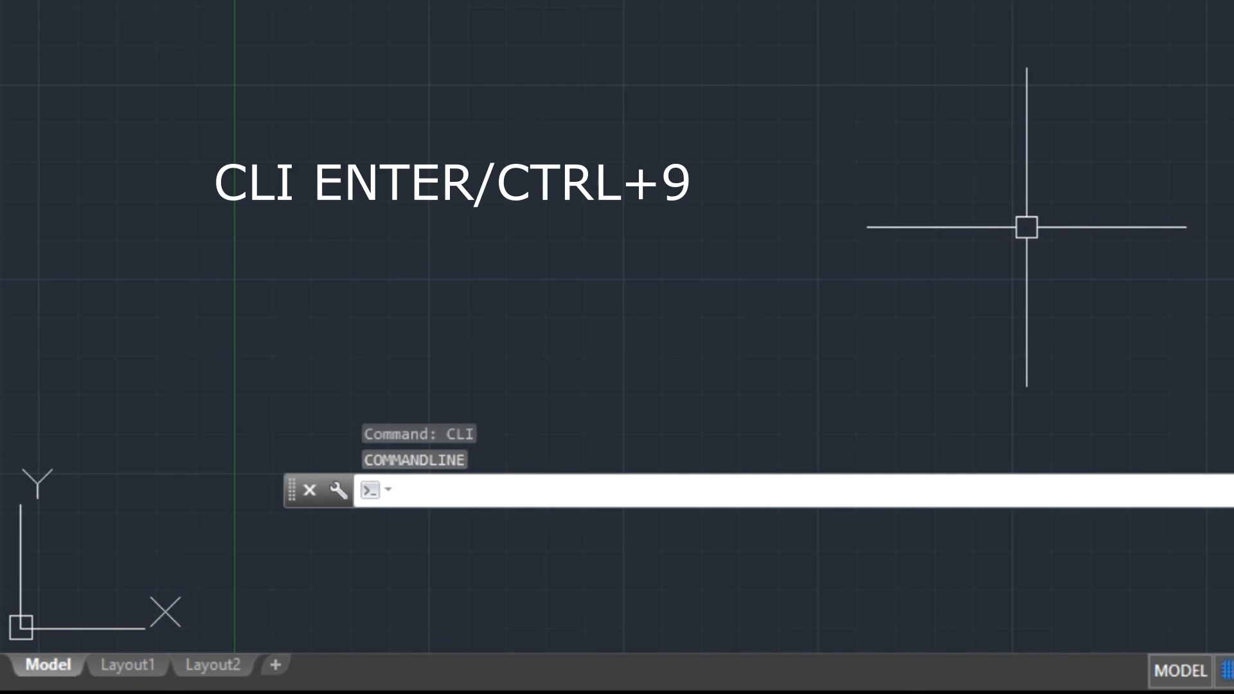
Step: Hide the Command Line window once more and bring it back
key(ctrl+9)
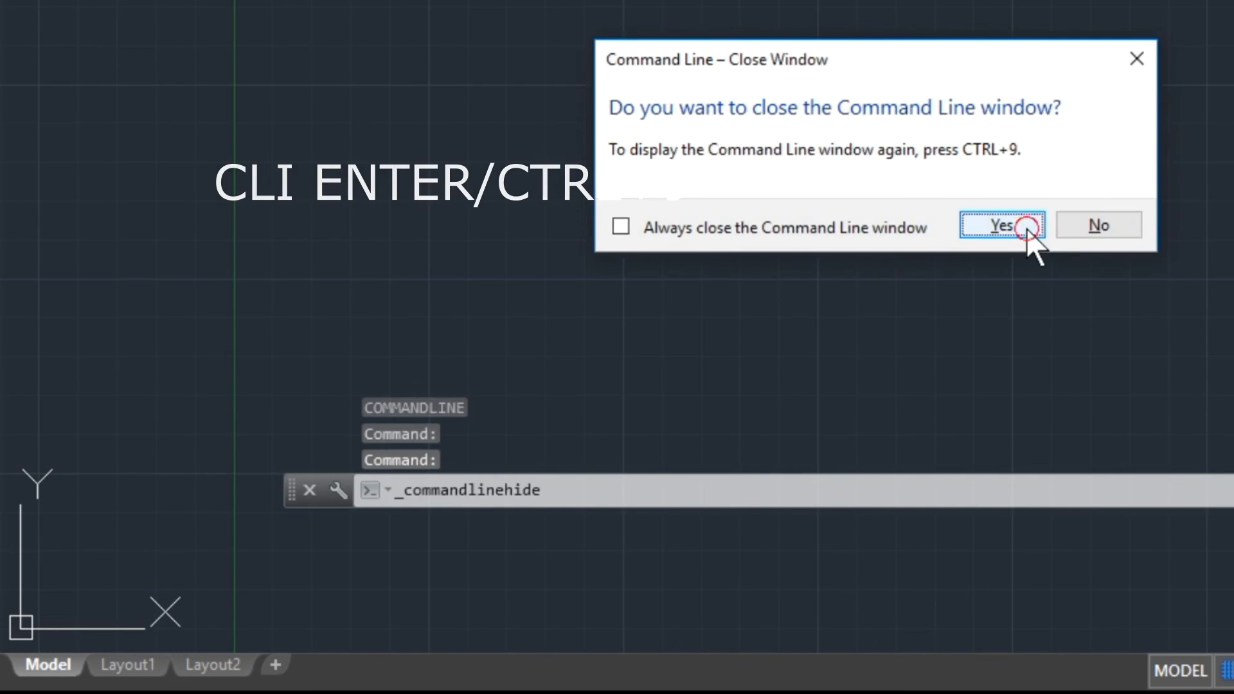
click(1026, 228)
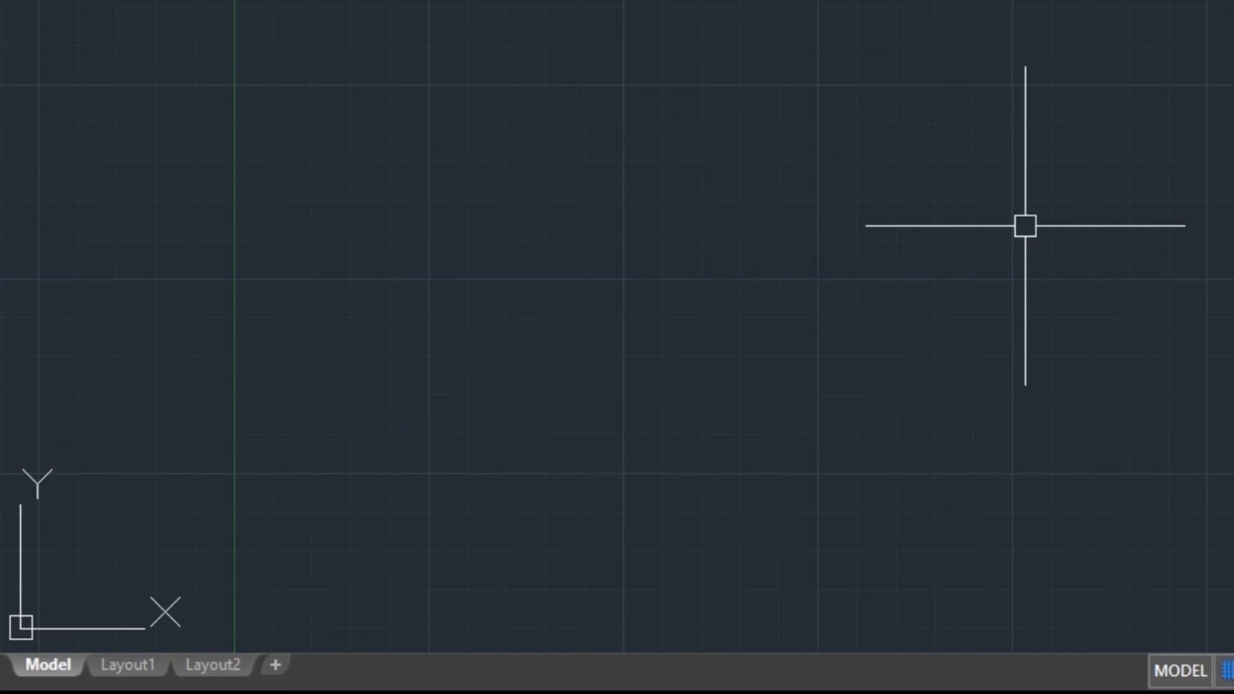
key(ctrl+9)
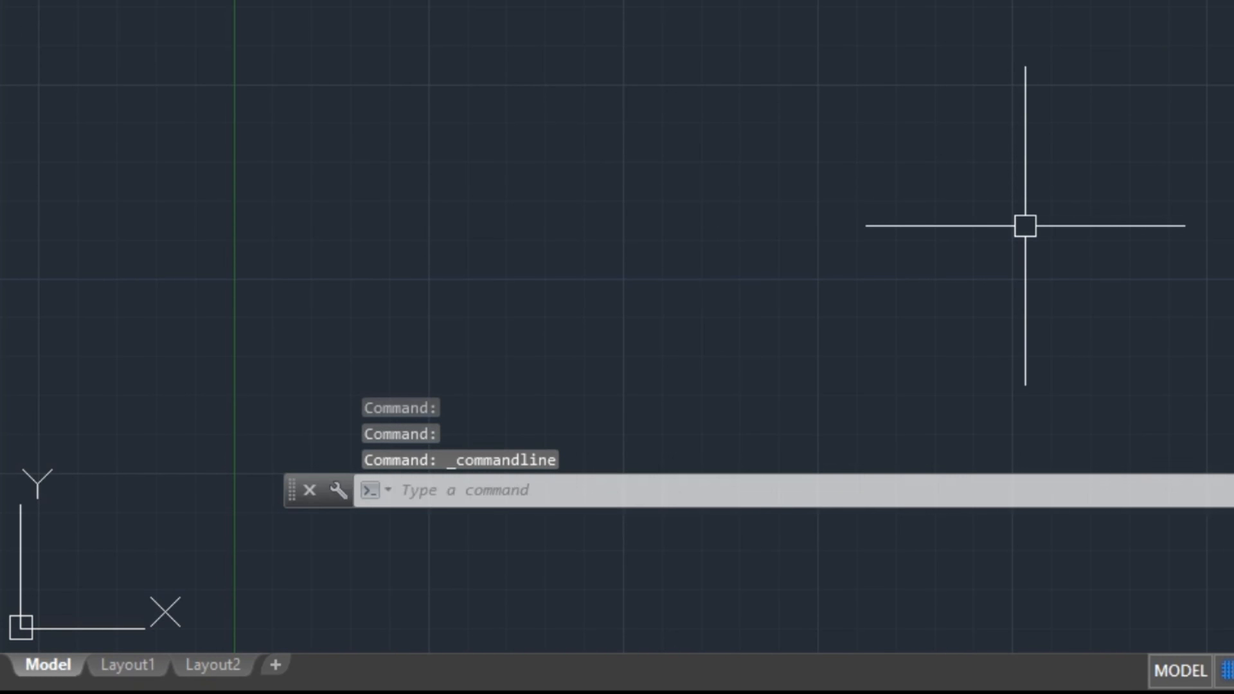
Step: Move the floating command line up to the upper edge of the drawing area and back down to its lower edge
mouse_move(291, 492)
mouse_down()
mouse_move(342, 560)
mouse_move(350, 632)
mouse_move(420, 174)
mouse_up()
drag(311, 218, 309, 36)
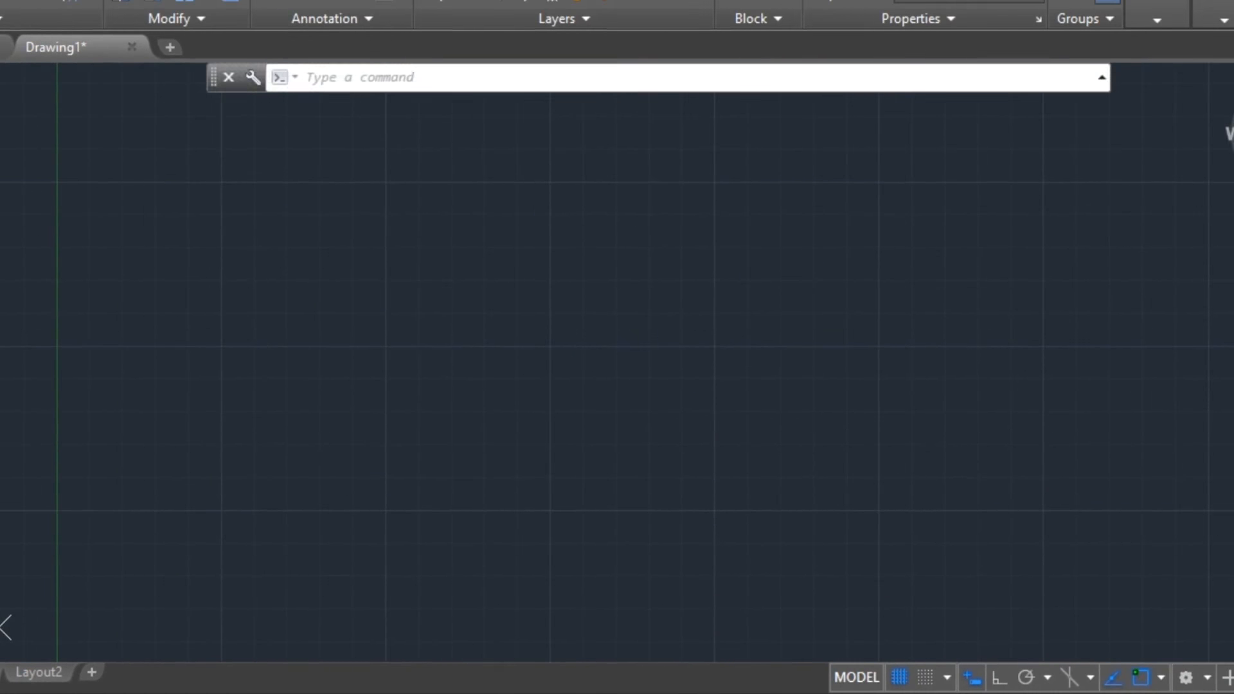
drag(211, 79, 192, 643)
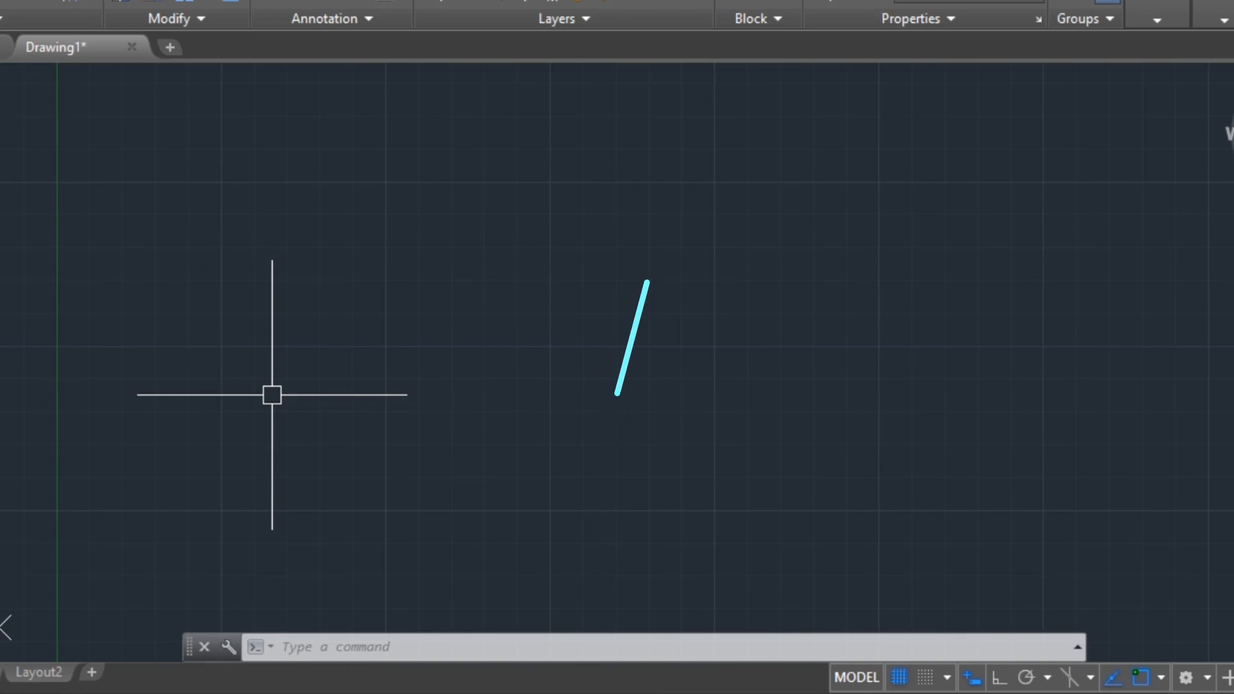
Step: Enter L at the command line, look through the suggested commands, and clear the entry
click(330, 646)
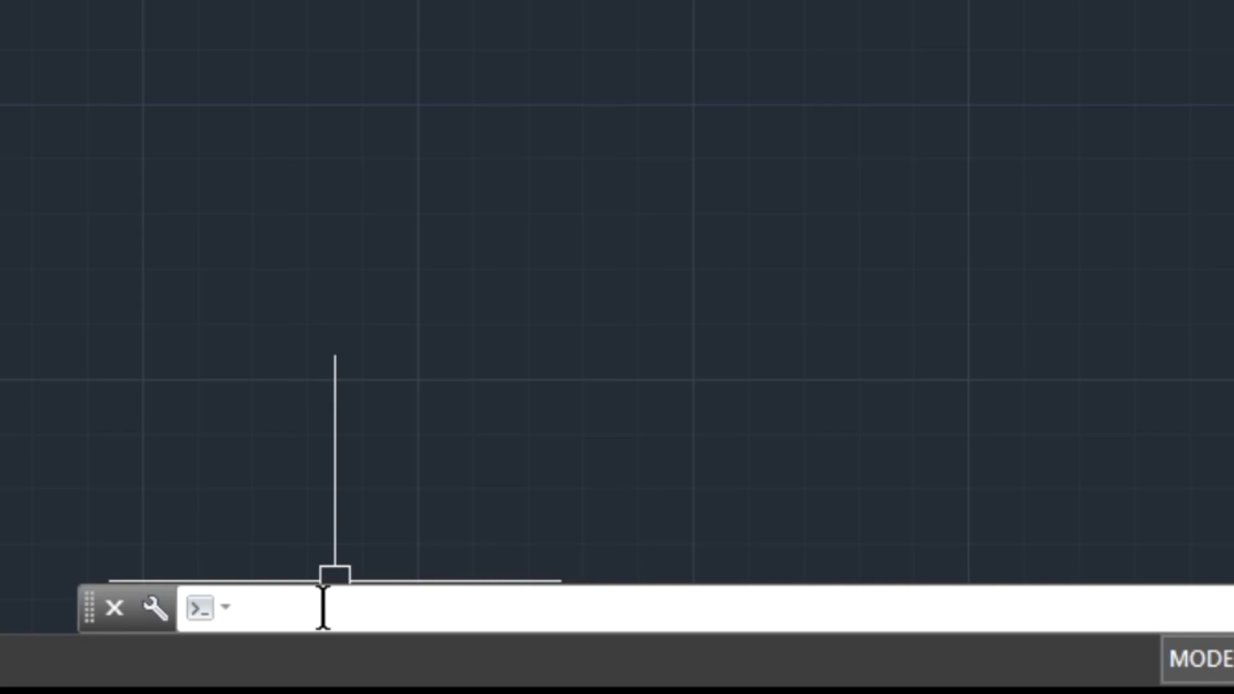
text(l)
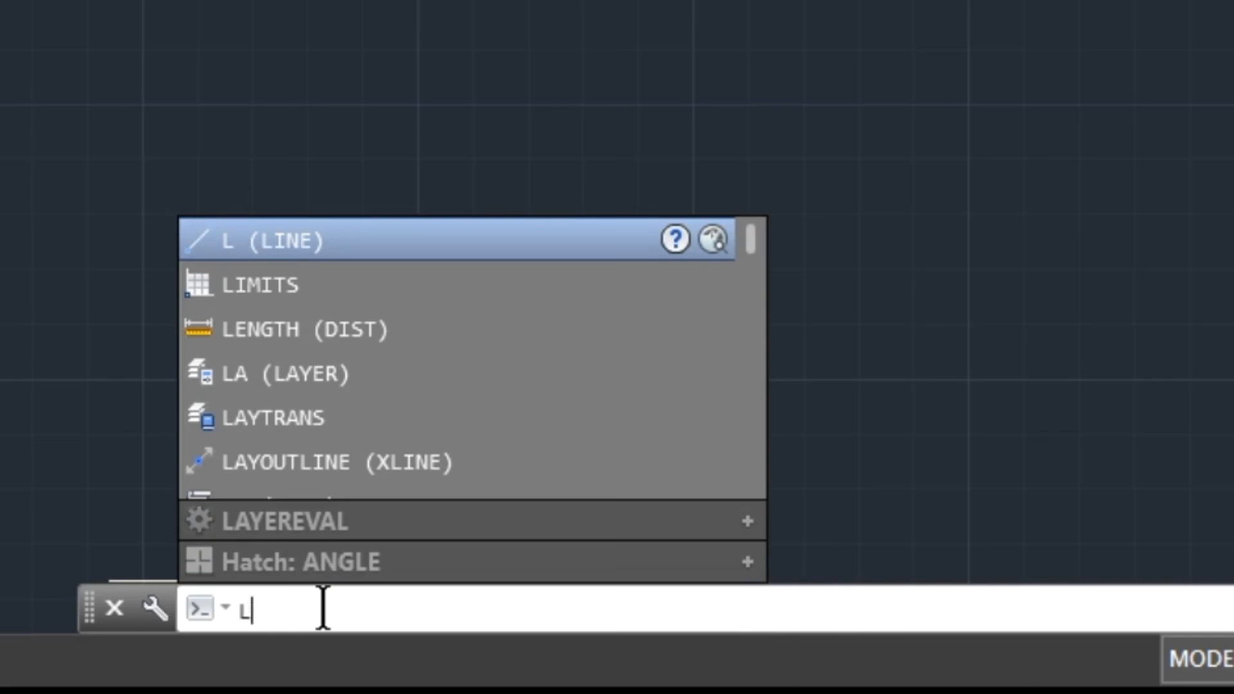
key(Down)
key(Down)
key(Down)
key(Down)
key(Down)
key(Down)
key(Down)
key(Down)
key(Down)
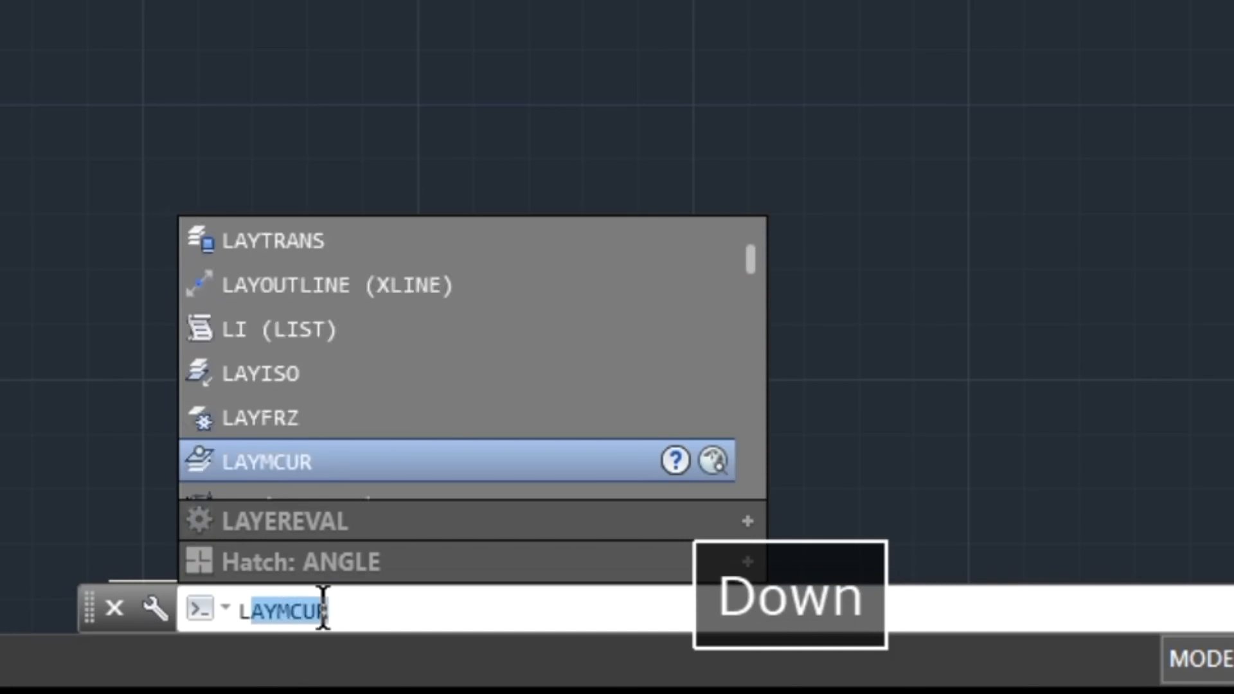
key(Down)
key(Down)
key(Down)
key(Up)
key(Up)
key(Up)
key(Up)
key(Up)
key(Up)
key(Up)
key(Up)
key(Up)
key(Up)
key(Up)
key(Up)
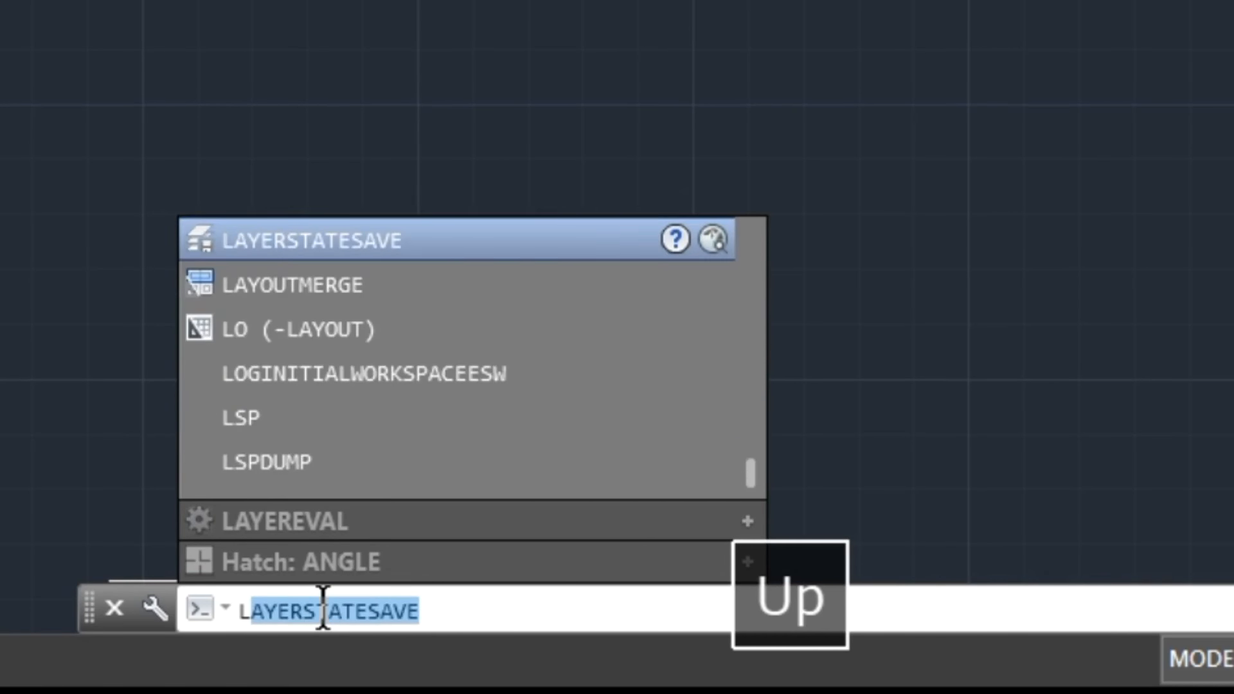
key(BackSpace)
key(BackSpace)
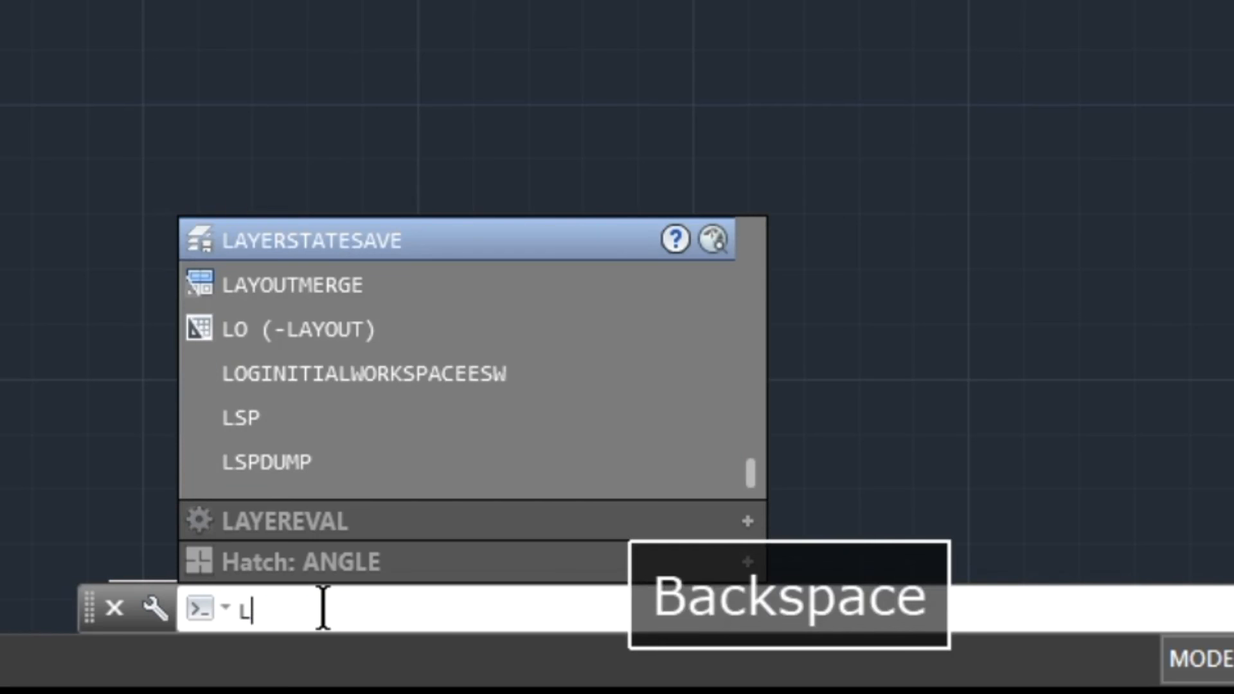
Step: Draw three connected line segments in a crossing zigzag with the LINE command
text(l)
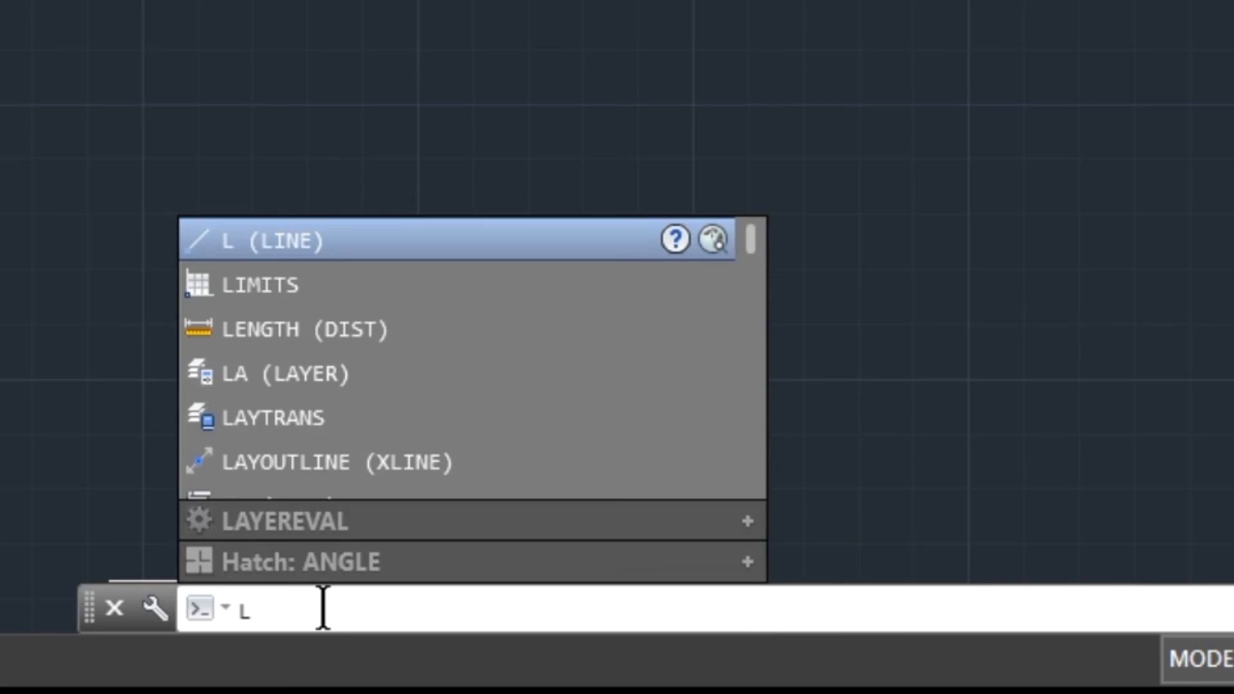
key(Return)
click(438, 166)
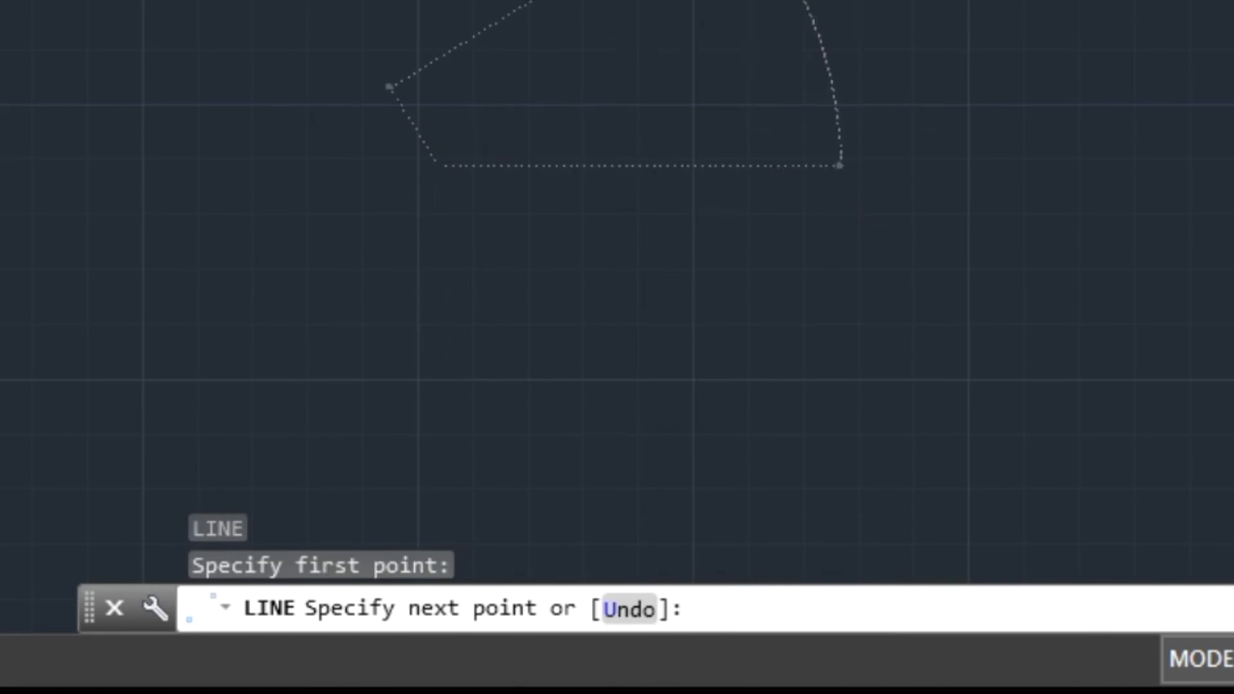
click(773, 0)
click(1057, 149)
click(411, 0)
key(Escape)
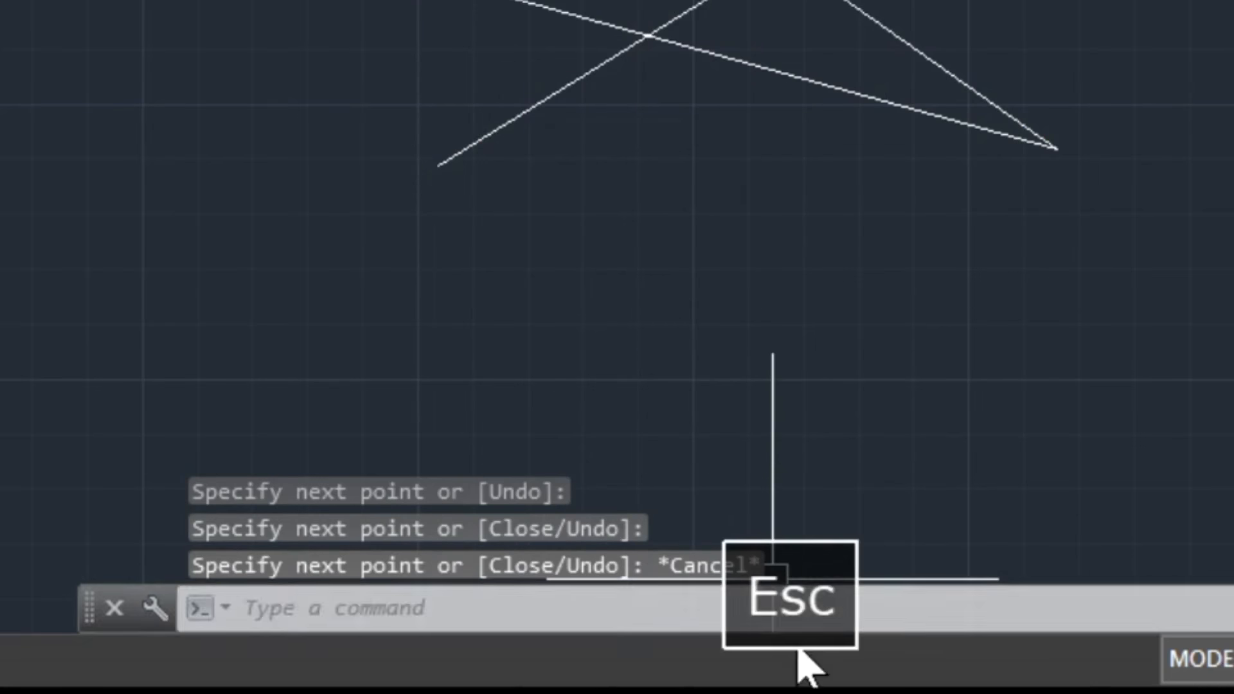
Step: Draw a center-radius circle with a radius of about 2.0 over the right end of the zigzag lines
text(c)
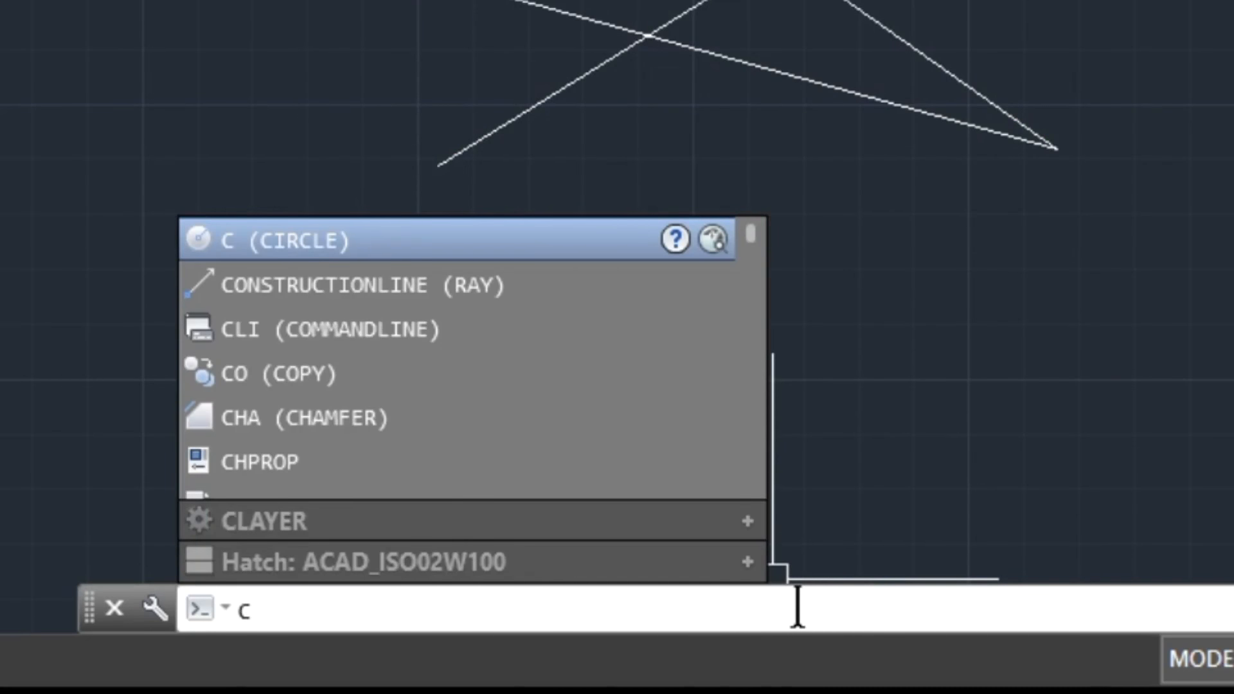
key(Return)
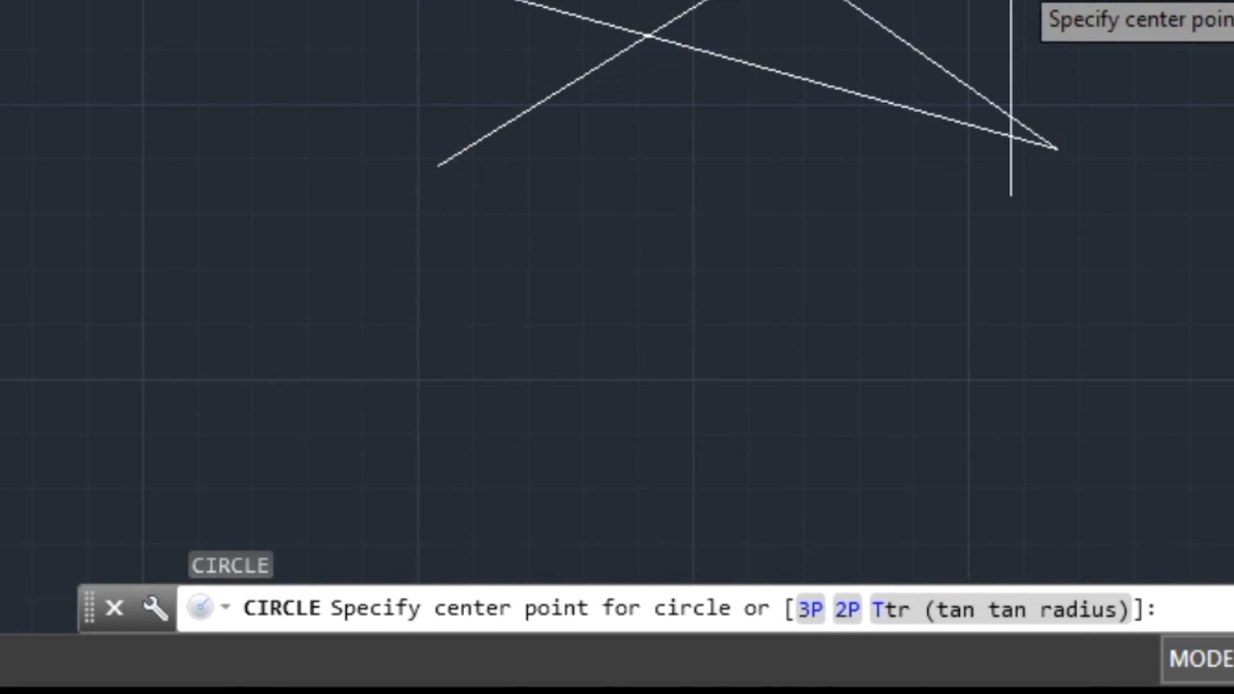
click(1010, 0)
click(1140, 143)
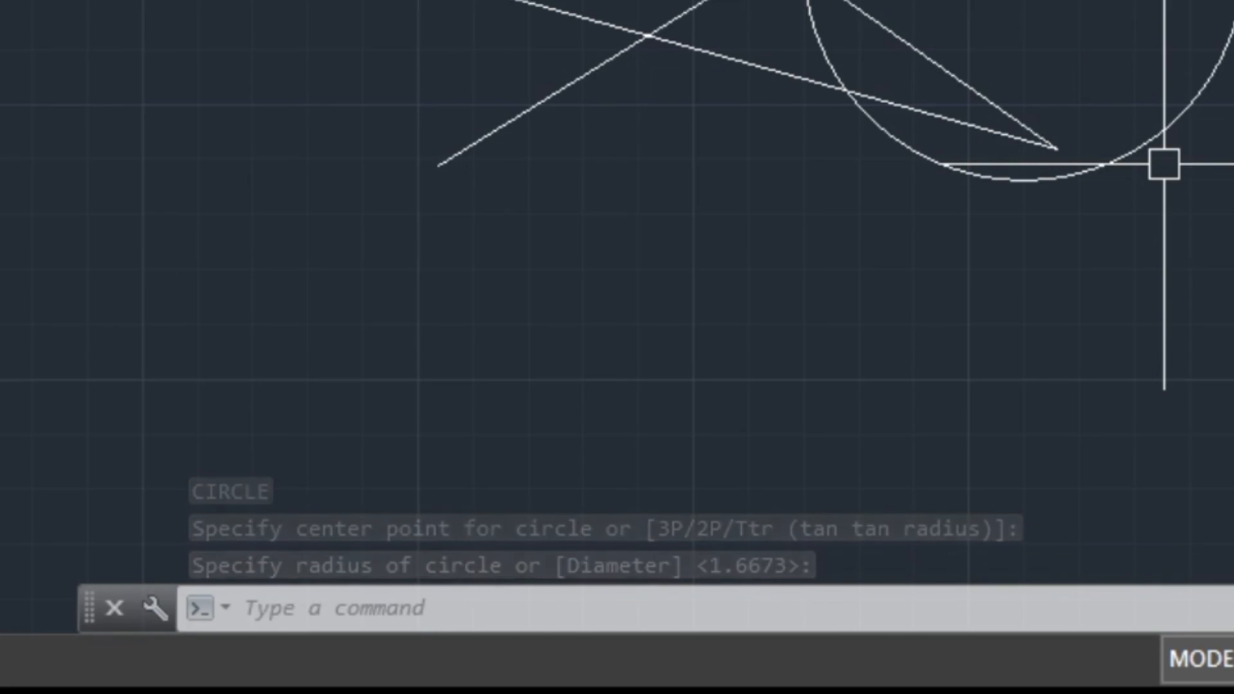
Step: Erase the three line segments and the circle
click(1233, 0)
click(483, 215)
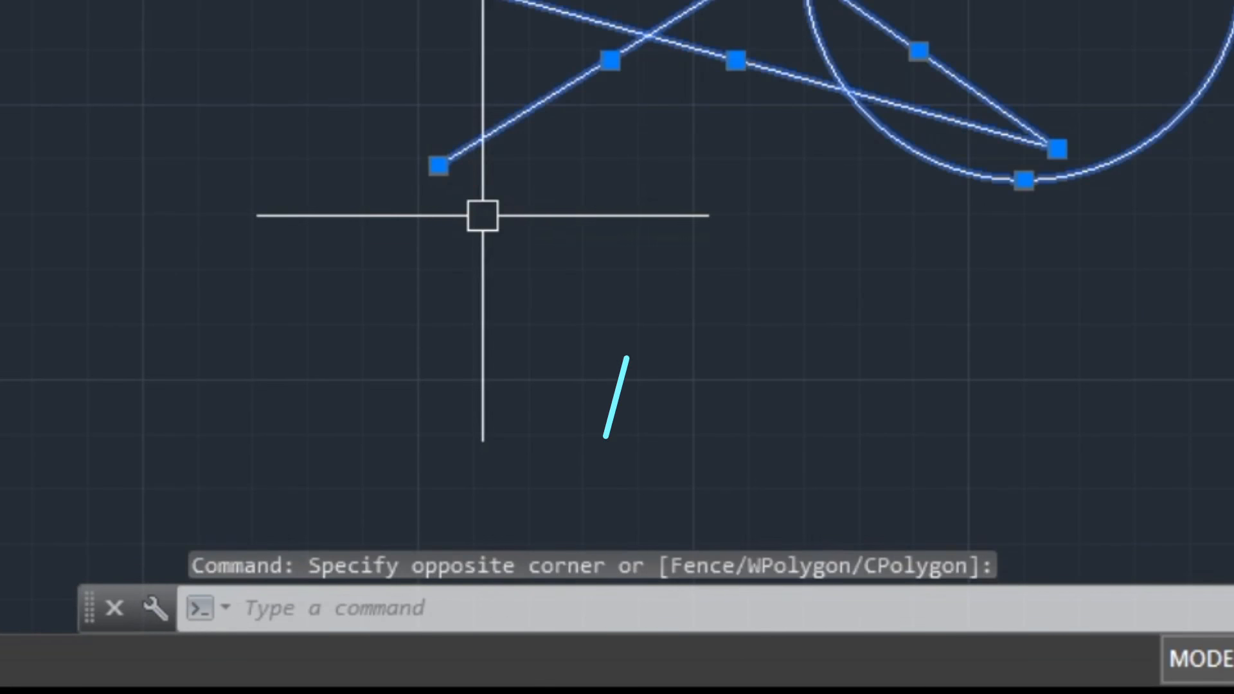
key(Delete)
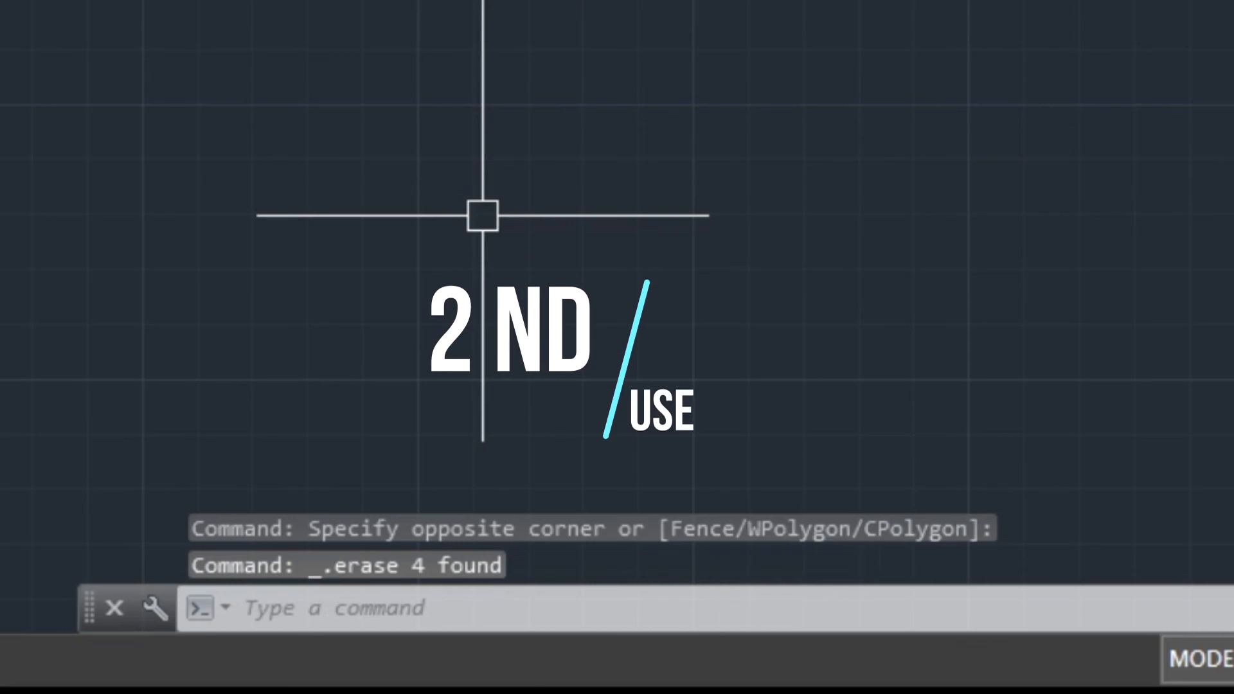
click(439, 605)
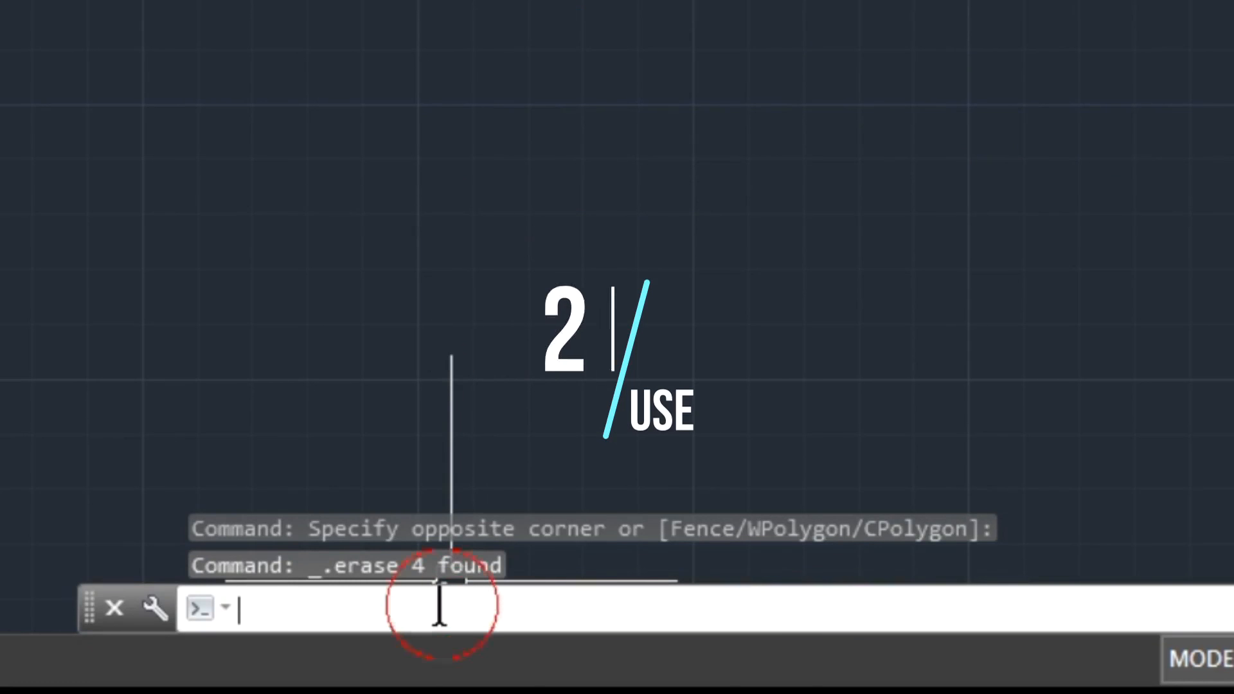
key(c)
key(Return)
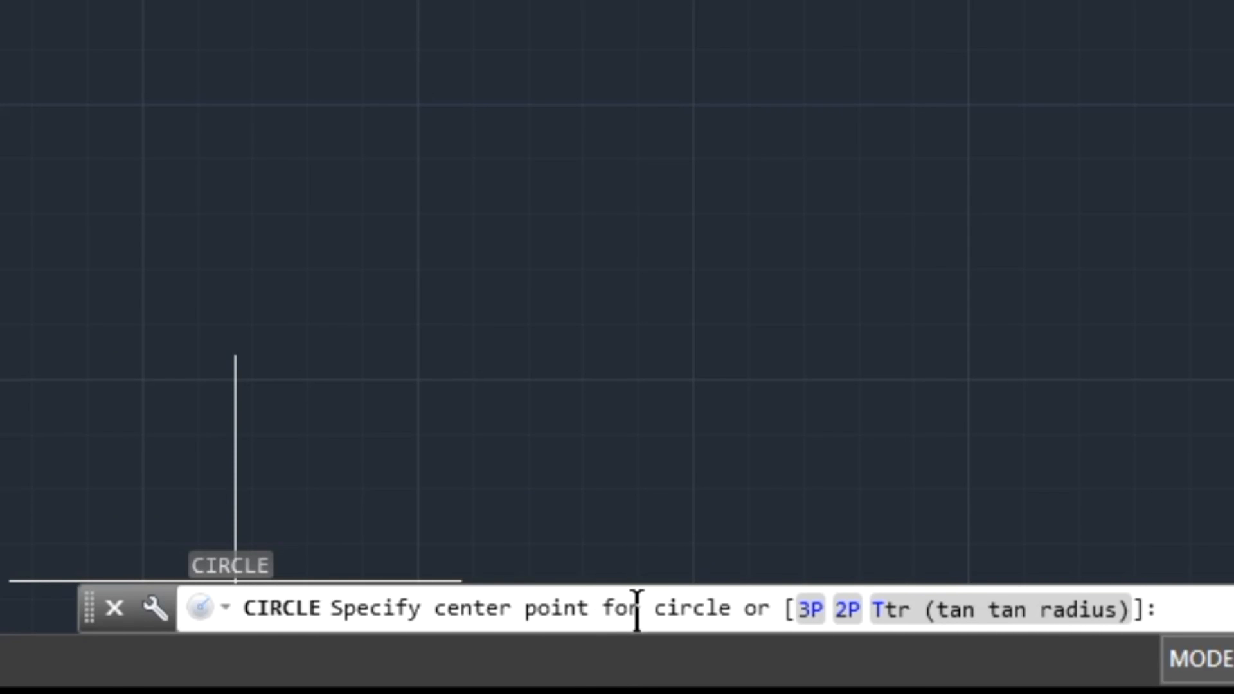
click(690, 114)
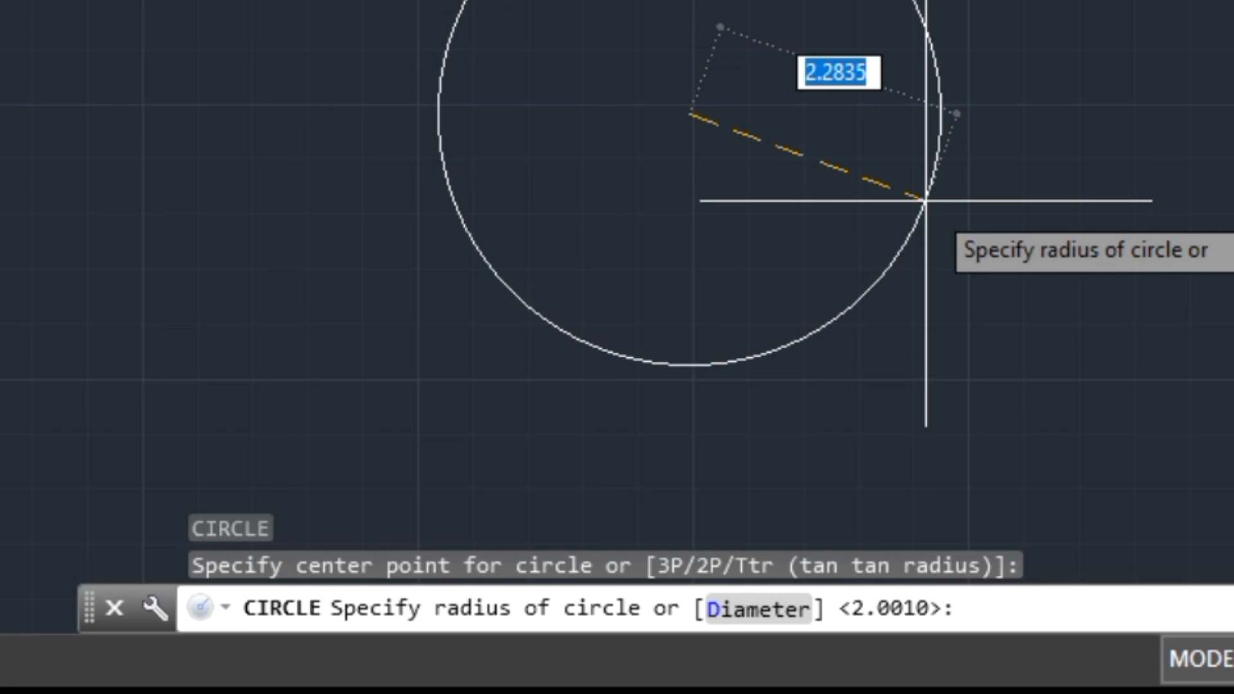
key(Escape)
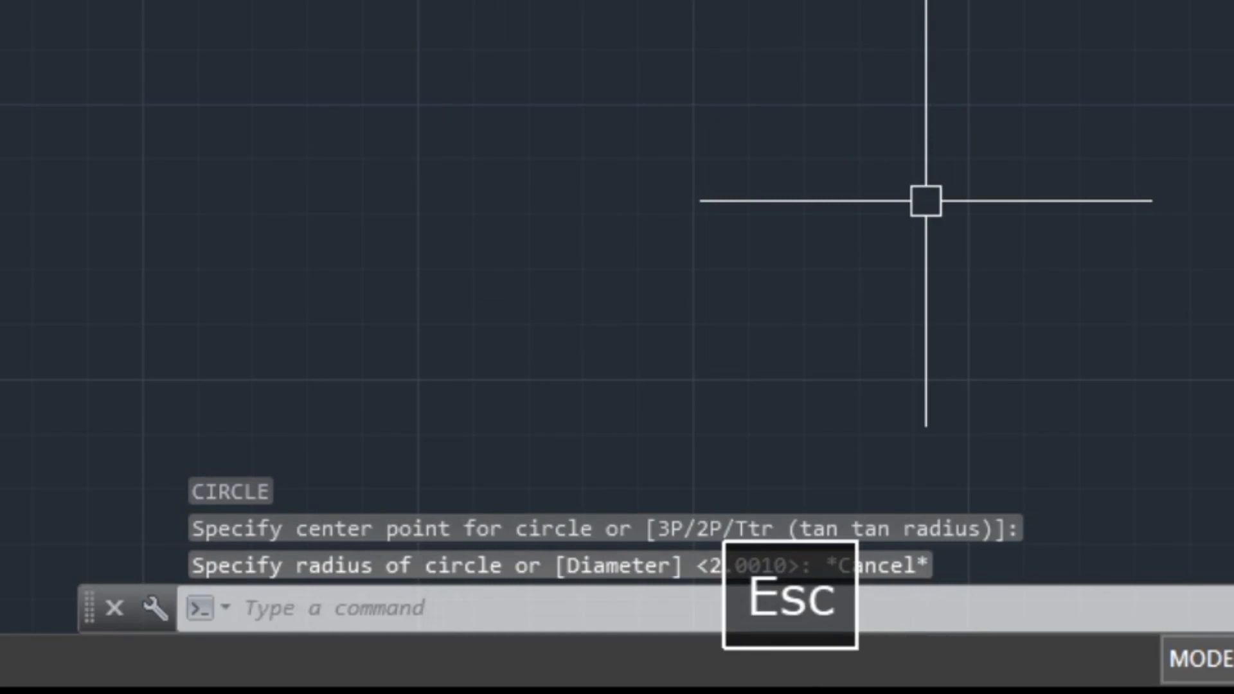
Step: Draw a large circle through three points using the 3P option of the CIRCLE command
click(424, 605)
text(c)
key(space)
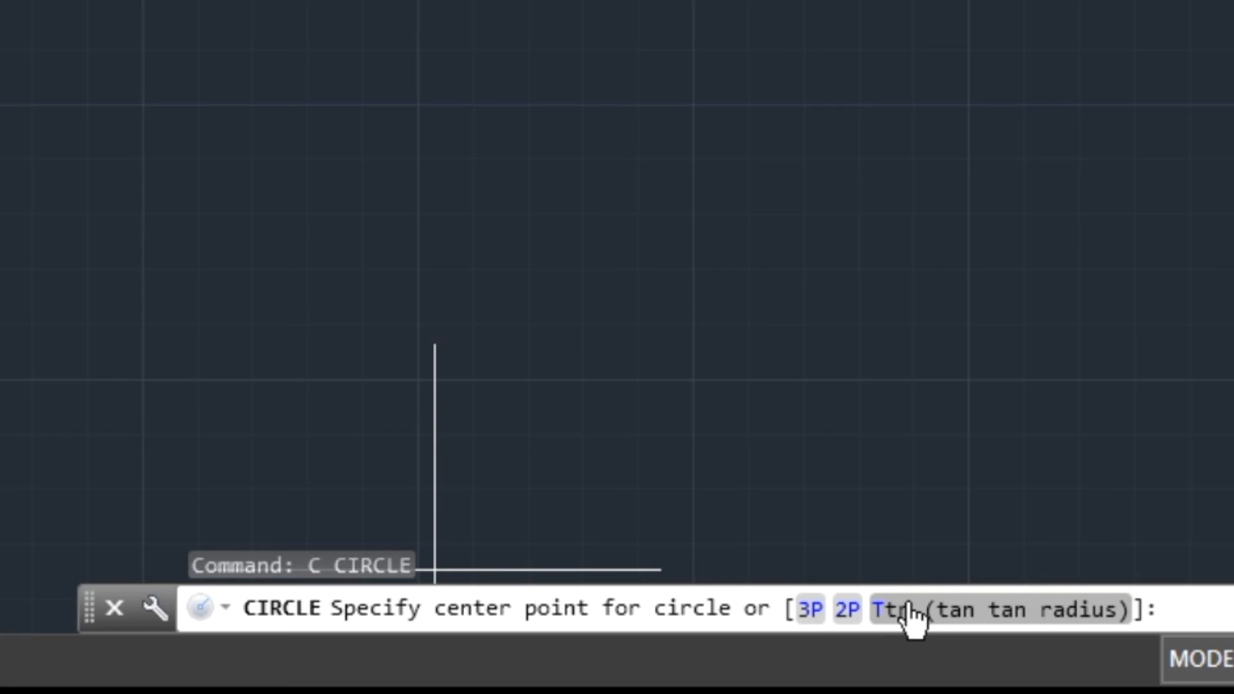
click(813, 612)
click(623, 216)
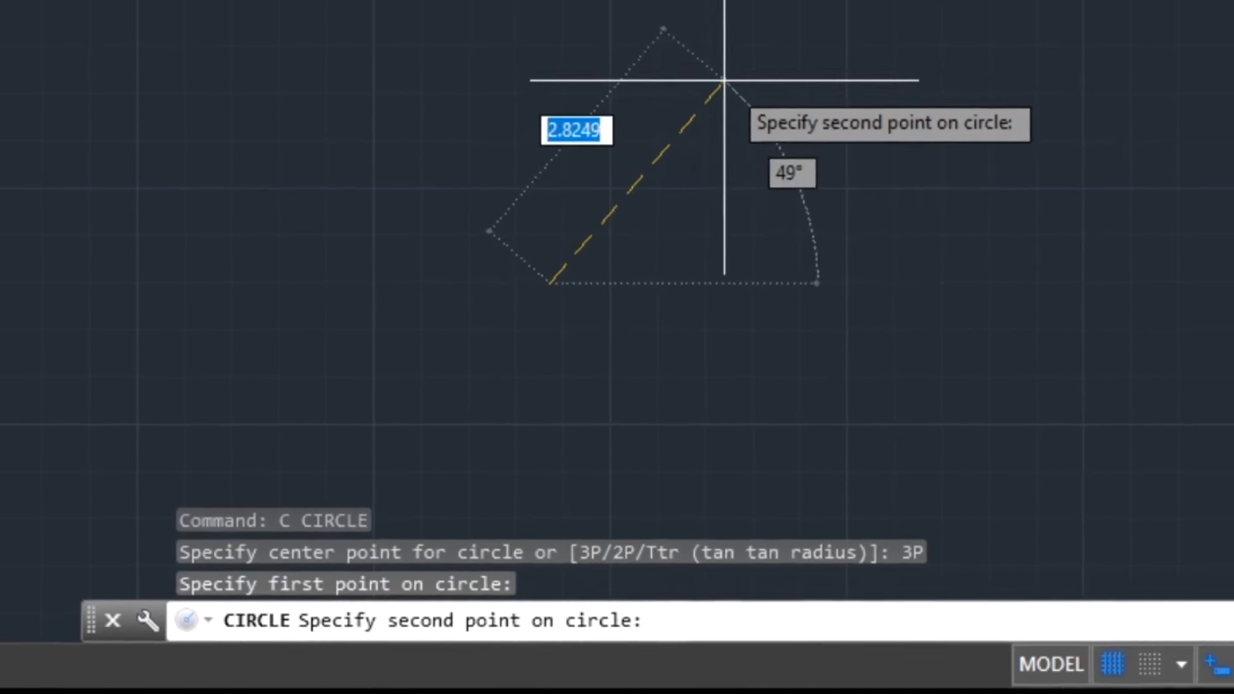
click(796, 8)
click(1174, 195)
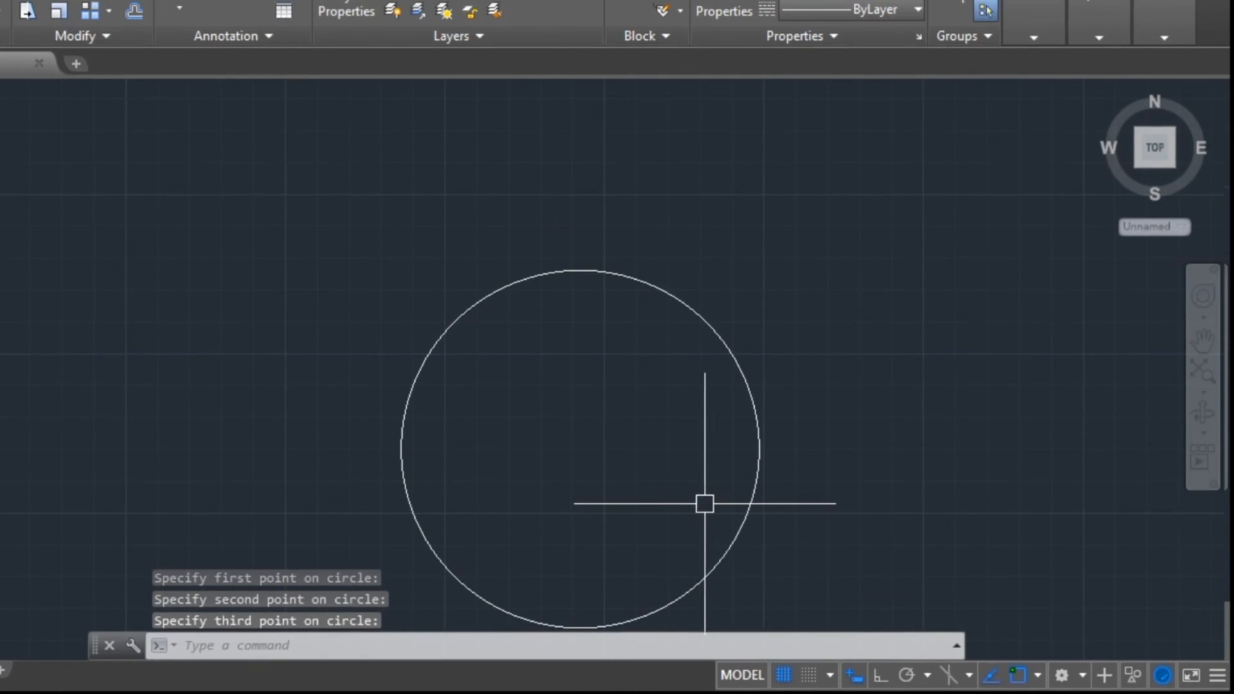
Step: Draw a two-point (2P) circle with a radius of about 1.62 just above and left of the large circle
key(space)
click(535, 646)
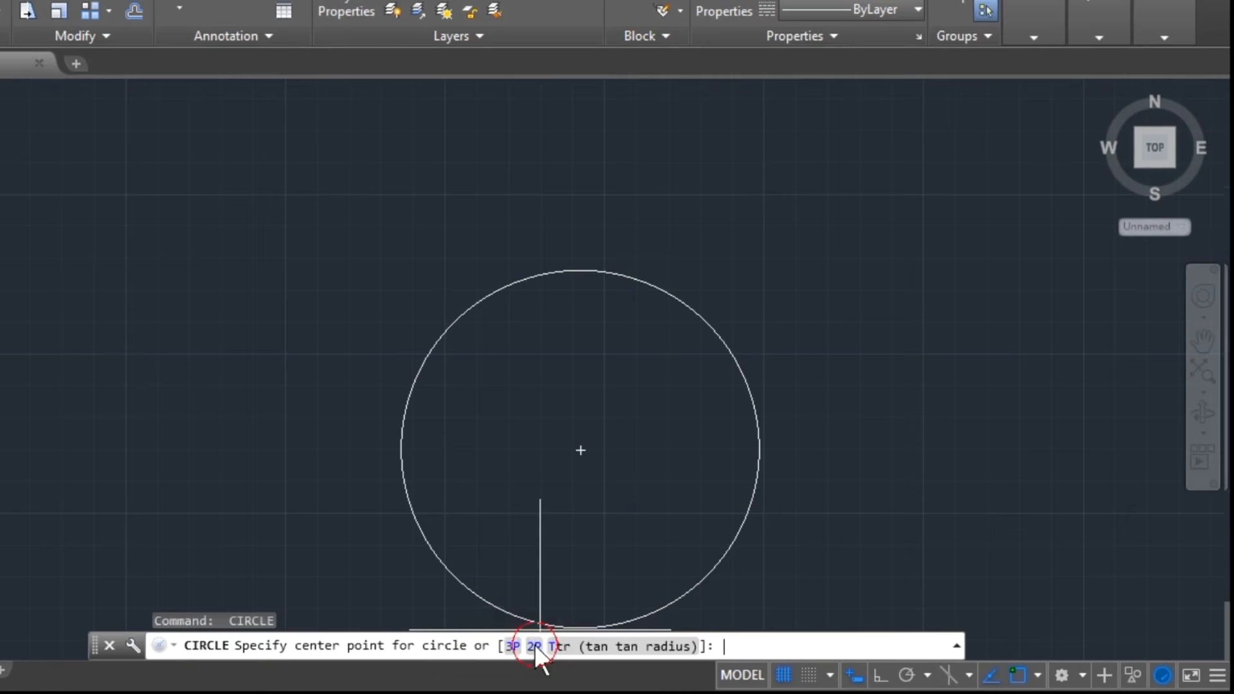
click(368, 178)
click(574, 178)
Step: Draw a Ttr circle tangent to the small upper circle and the large circle, accepting the default radius of 1.6170
key(space)
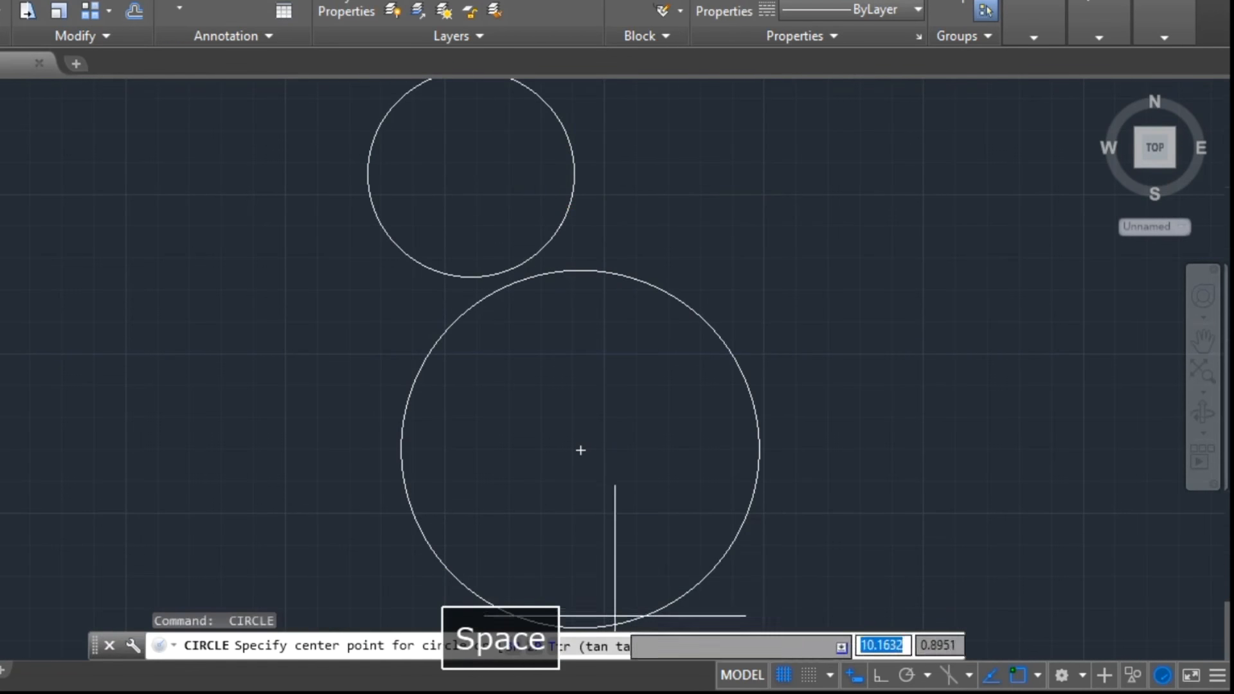
click(580, 646)
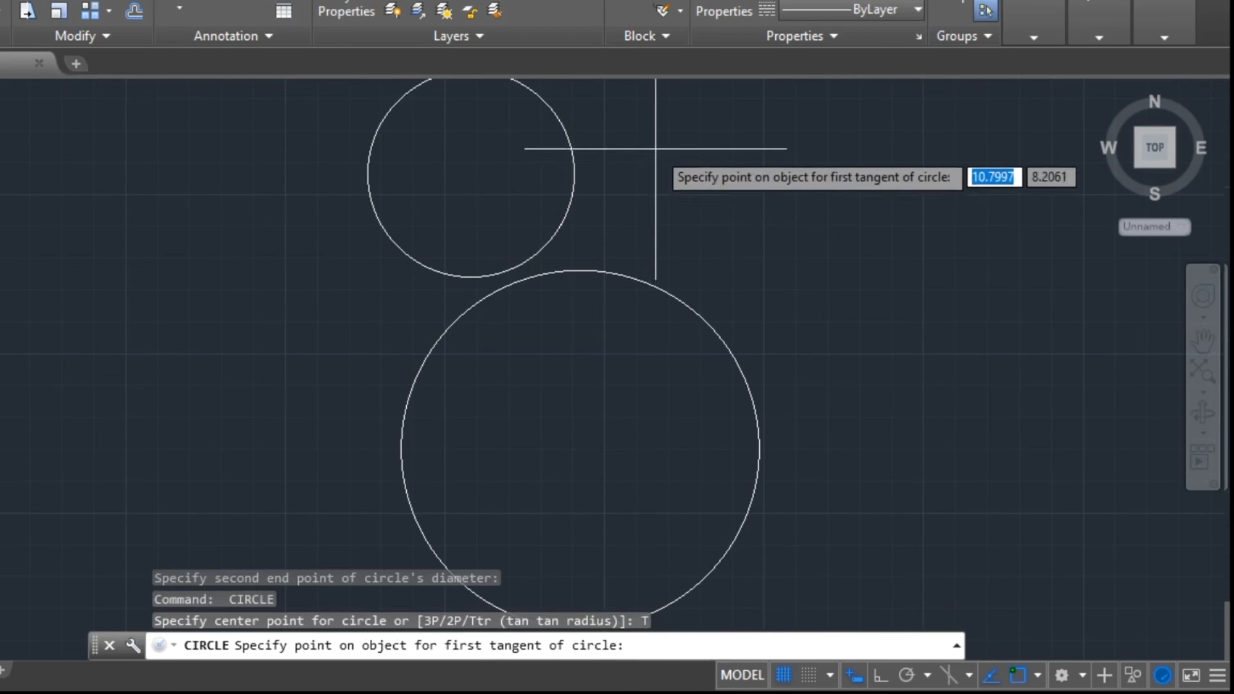
click(576, 162)
click(647, 277)
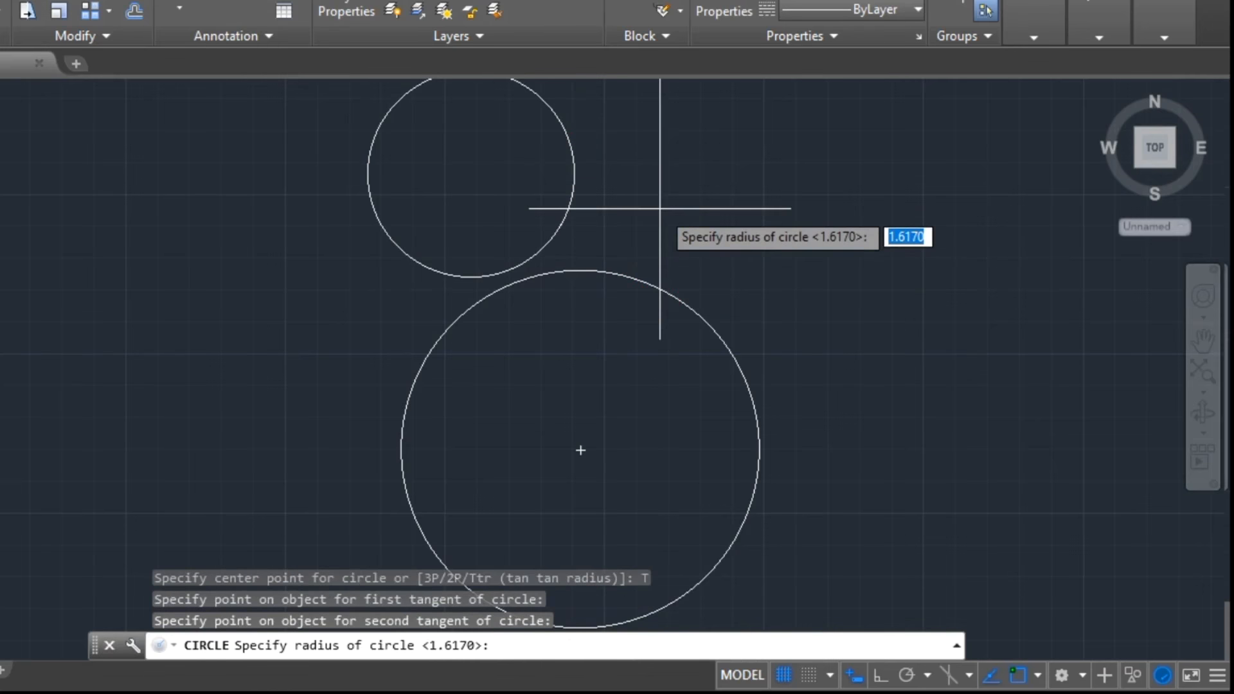
key(Return)
key(space)
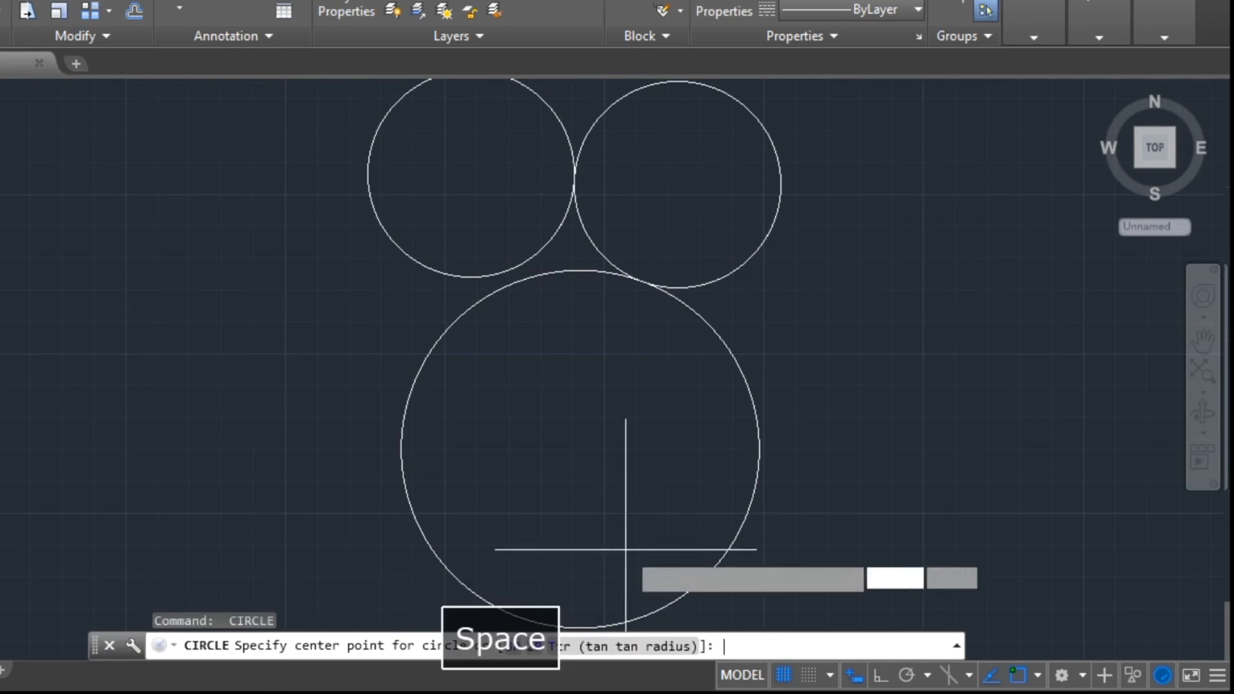
middle_drag(635, 546, 372, 471)
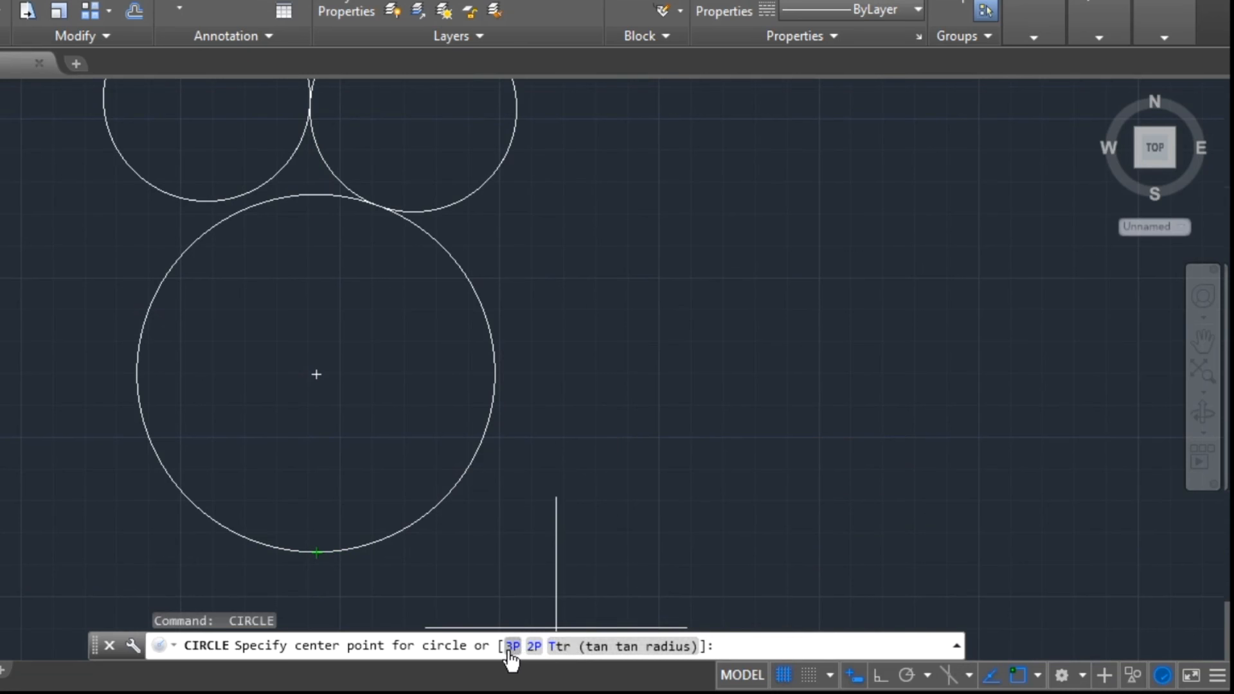
key(Escape)
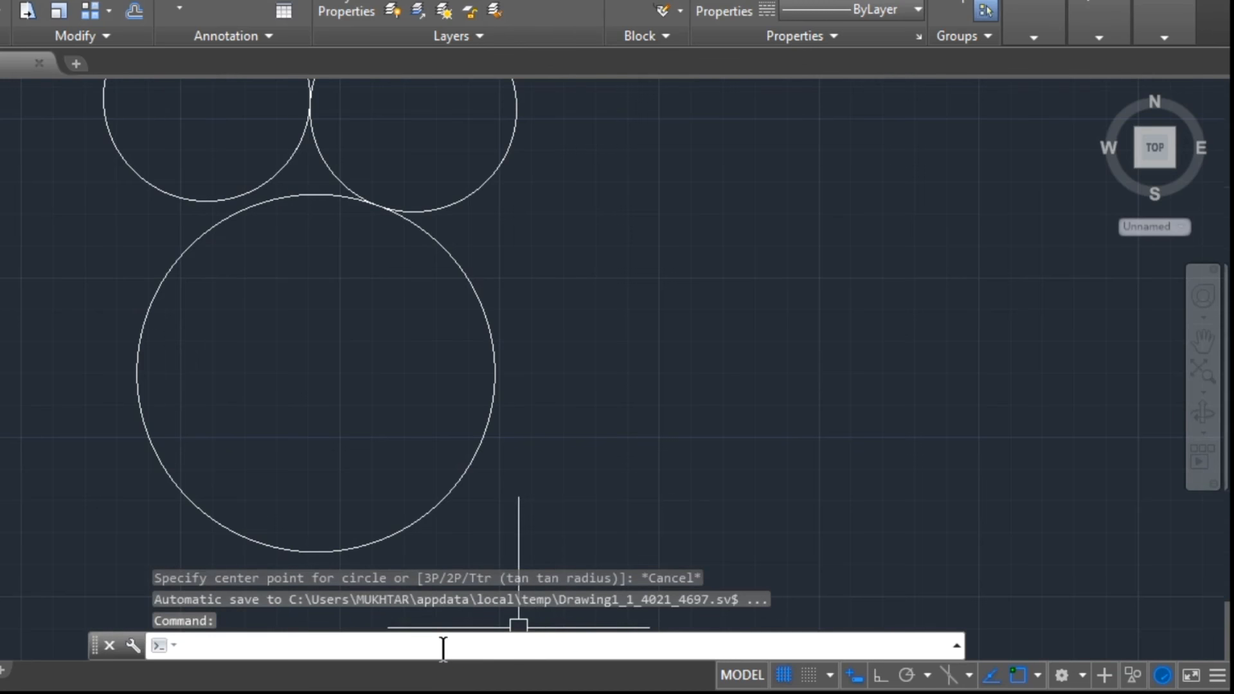
Step: Draw a circle through three points beside the large circle using the 3P option of the CIRCLE command
text(c)
key(Return)
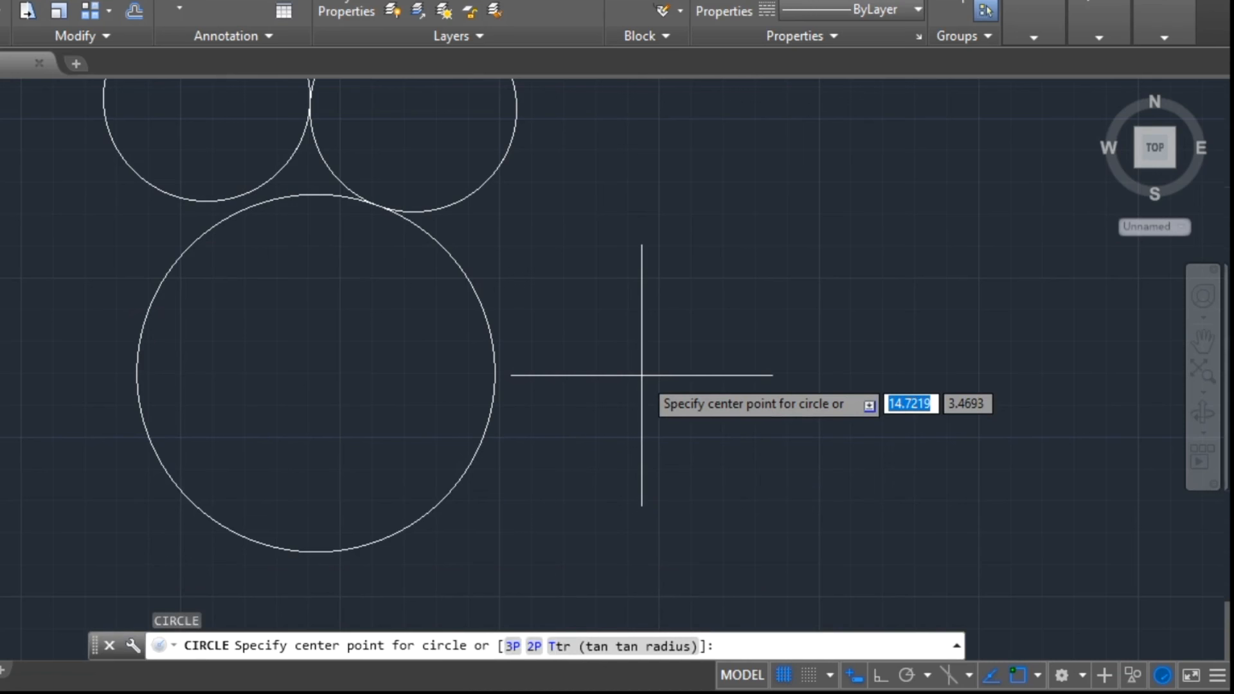
text(3p)
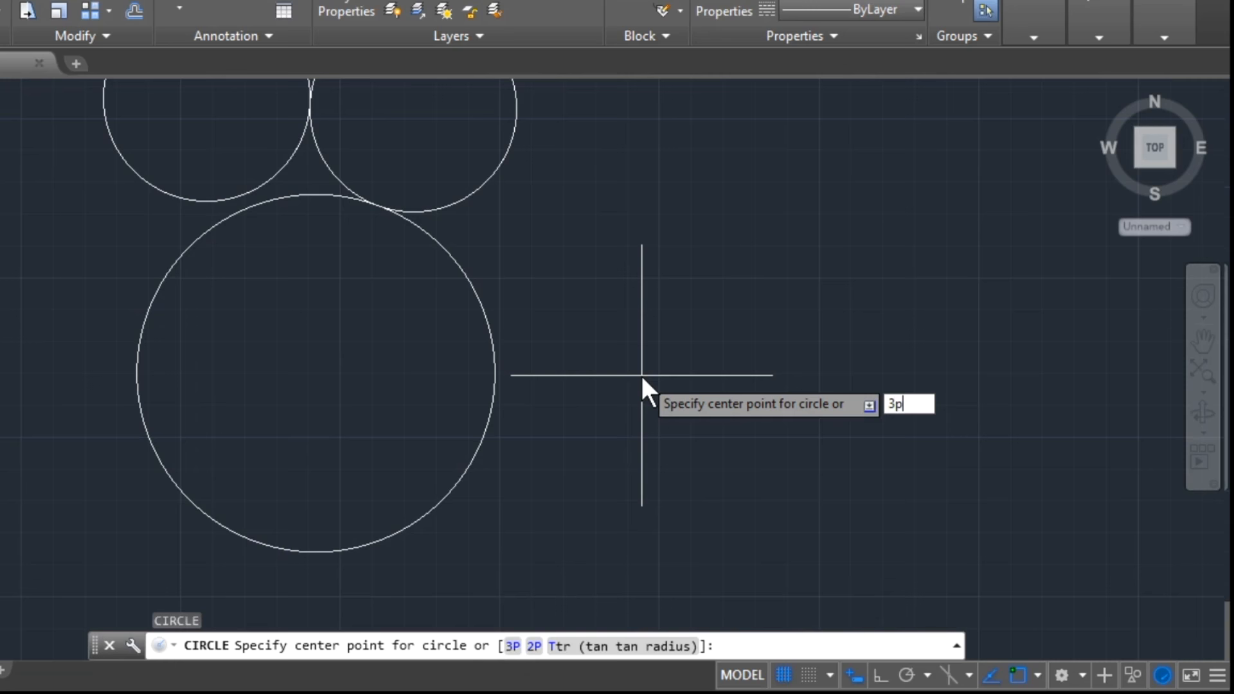
key(Return)
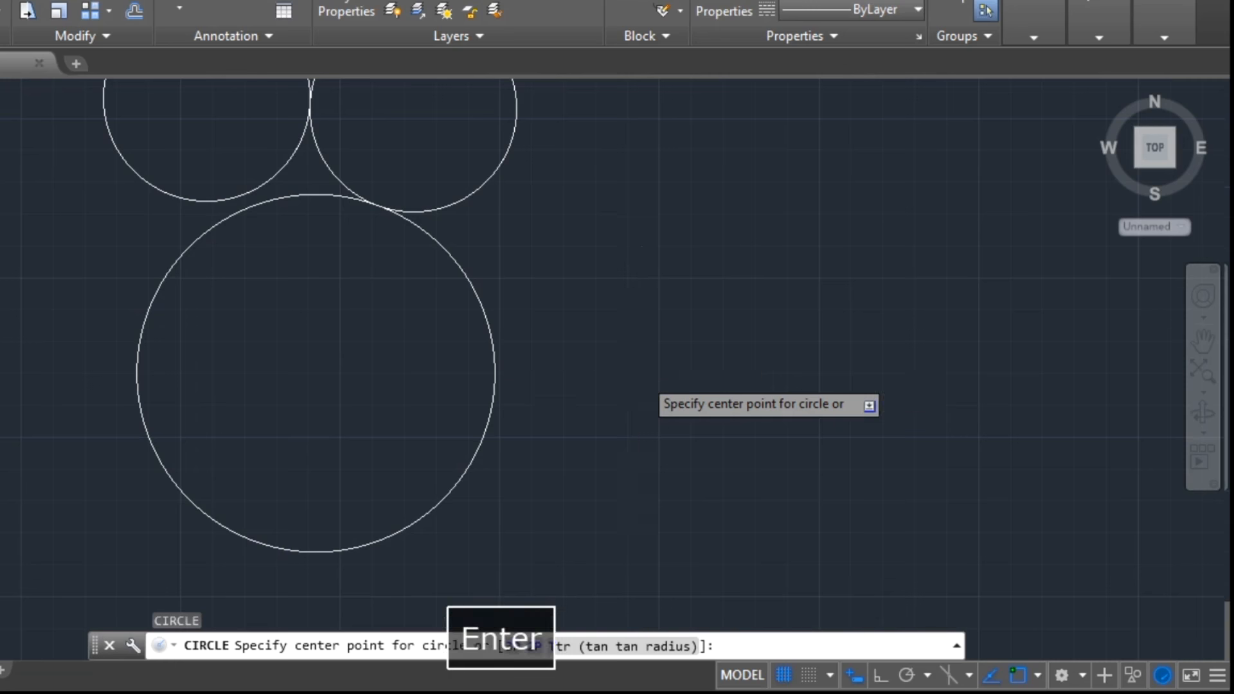
click(603, 386)
click(734, 289)
click(845, 370)
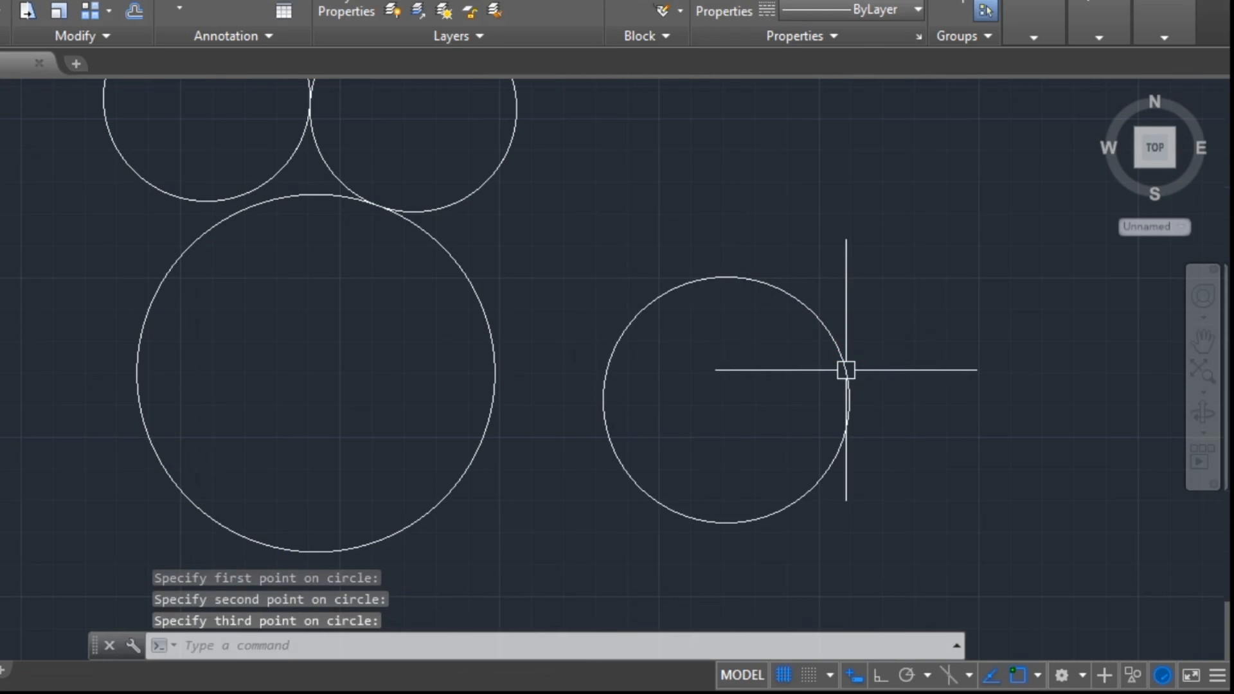
key(space)
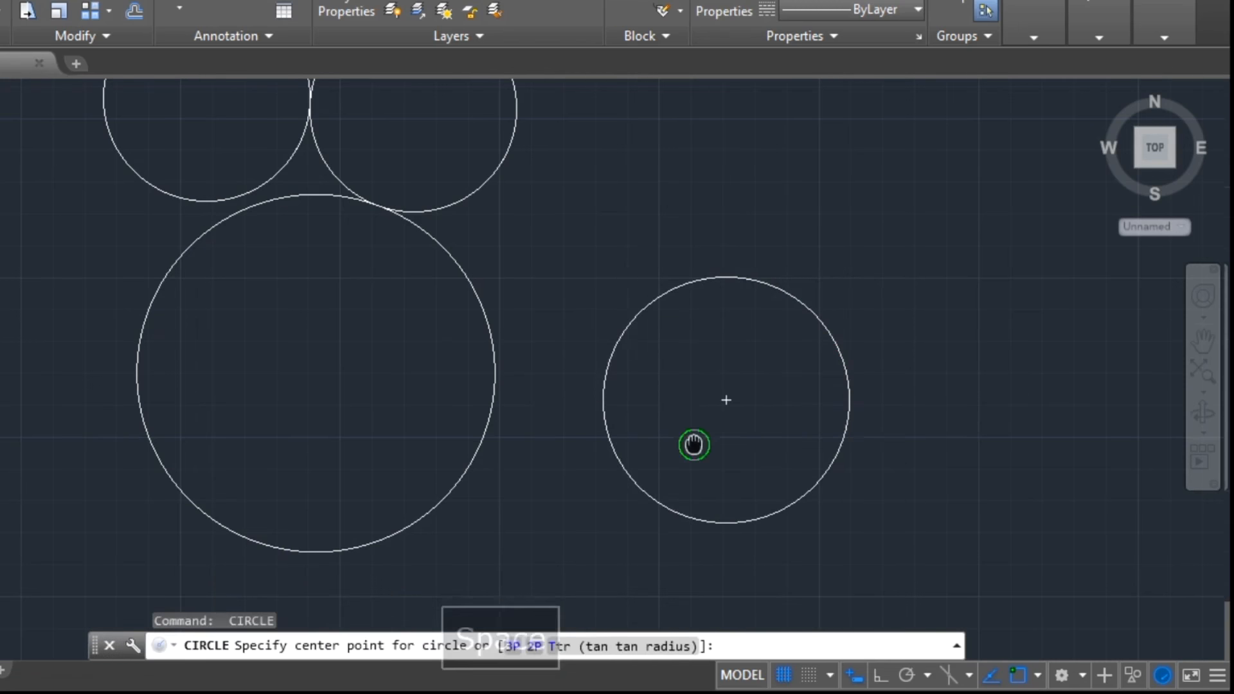
middle_drag(694, 443, 263, 484)
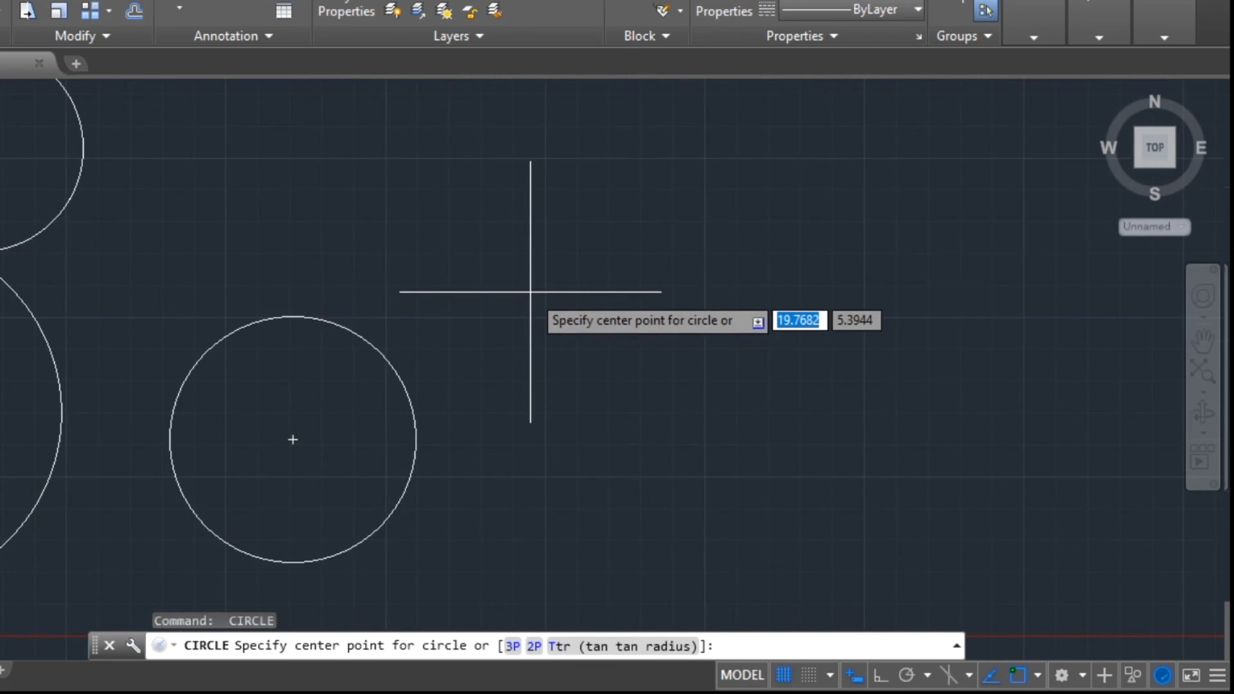
text(t)
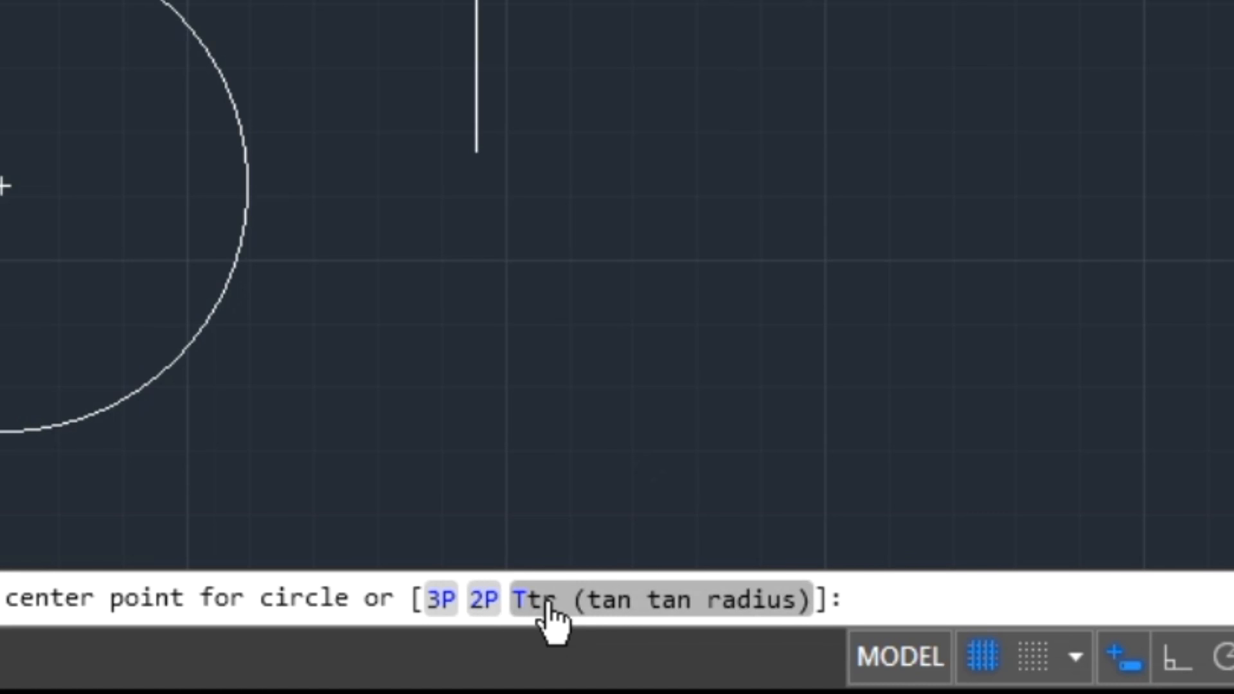
text(t)
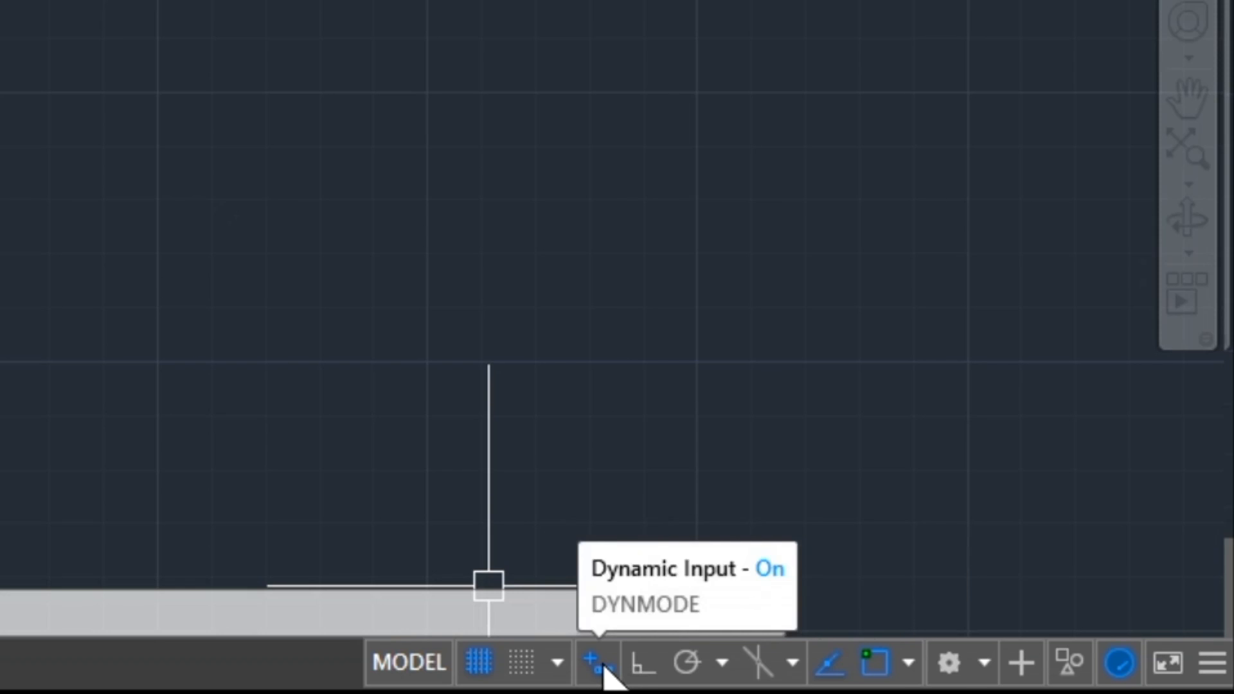
Step: Toggle Dynamic Input off and back on
click(603, 667)
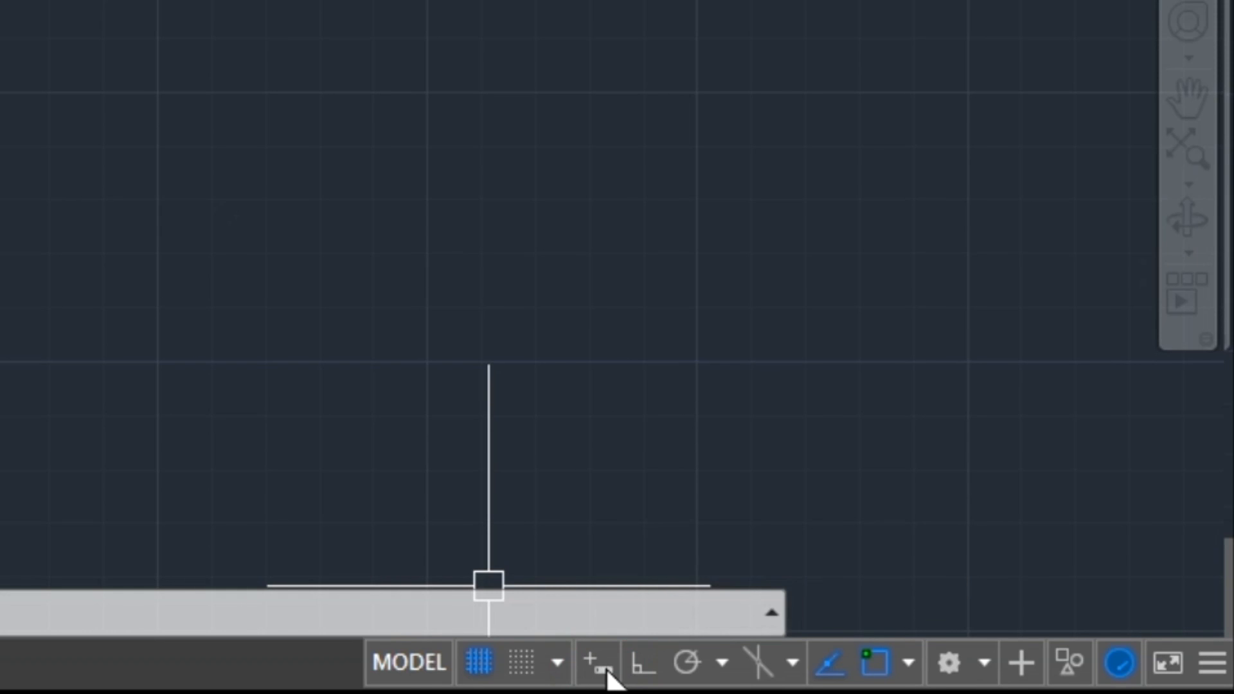
click(608, 676)
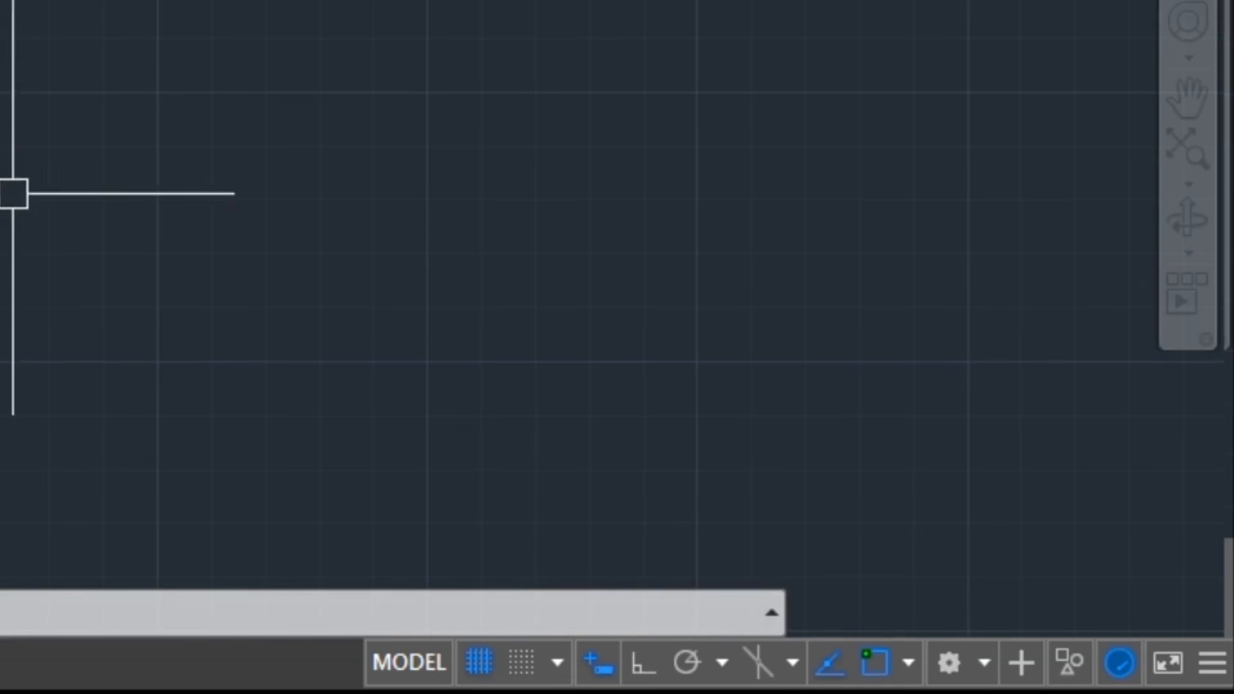
Step: Turn on Ortho mode while placing a trial line, stretch it horizontally and cancel the line
key(space)
click(0, 257)
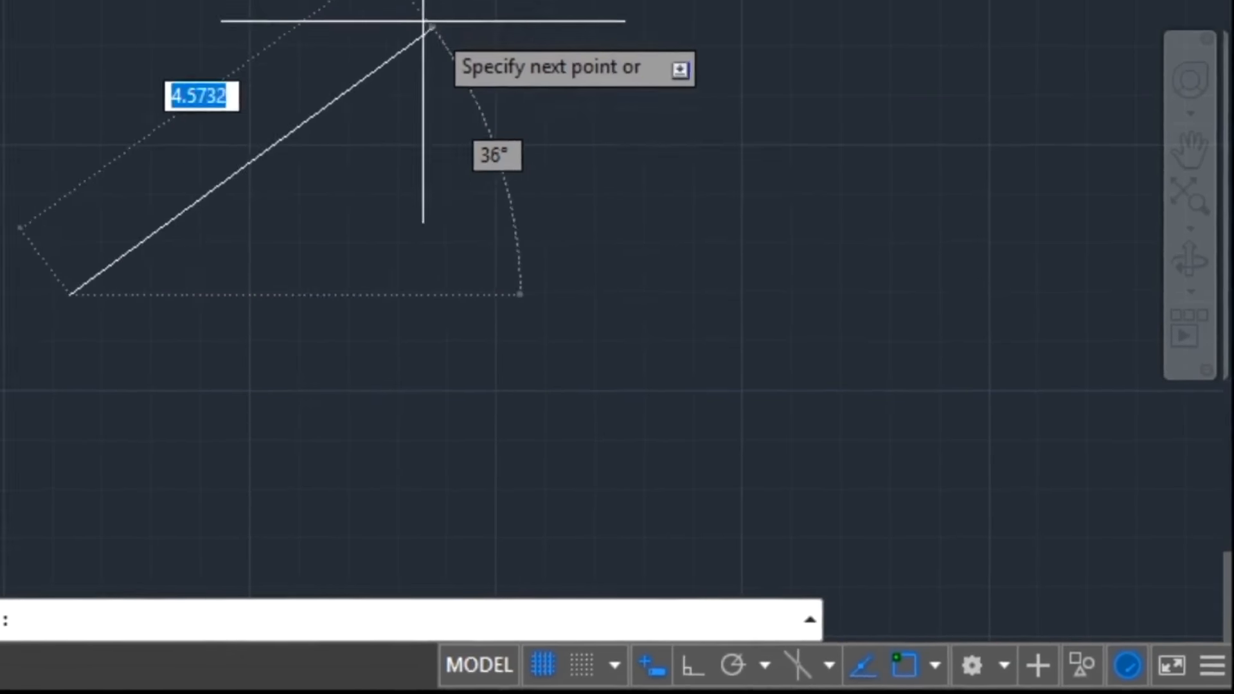
click(771, 675)
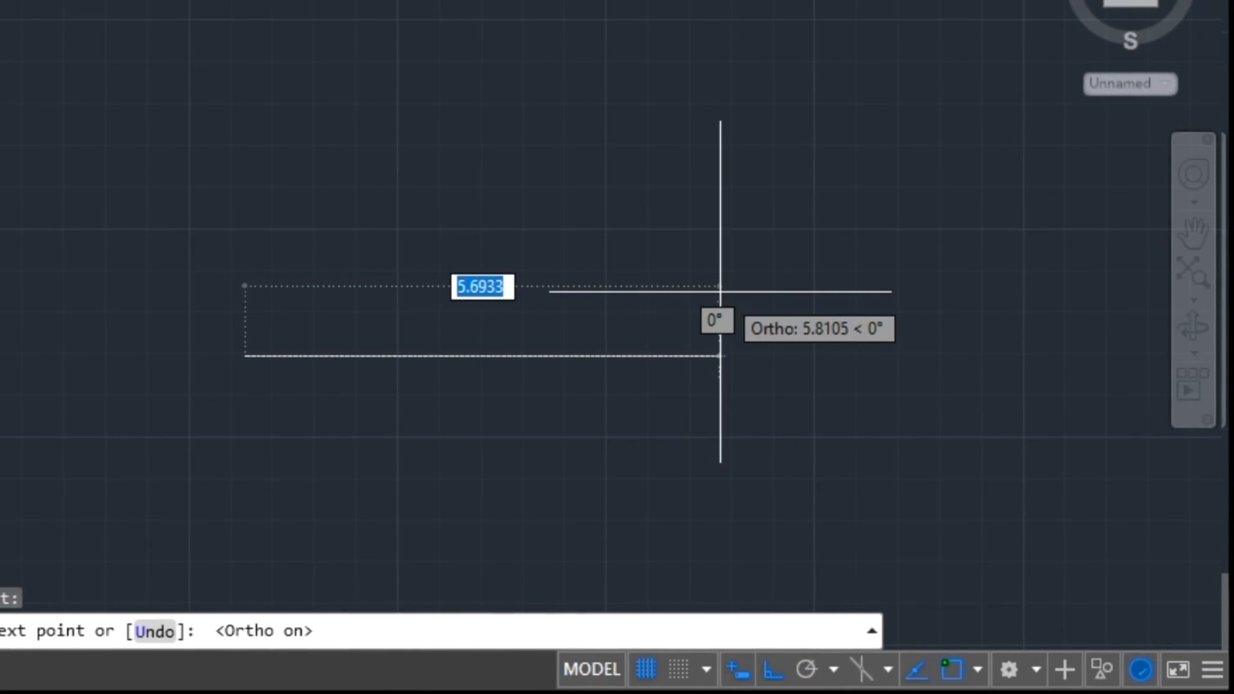
key(Escape)
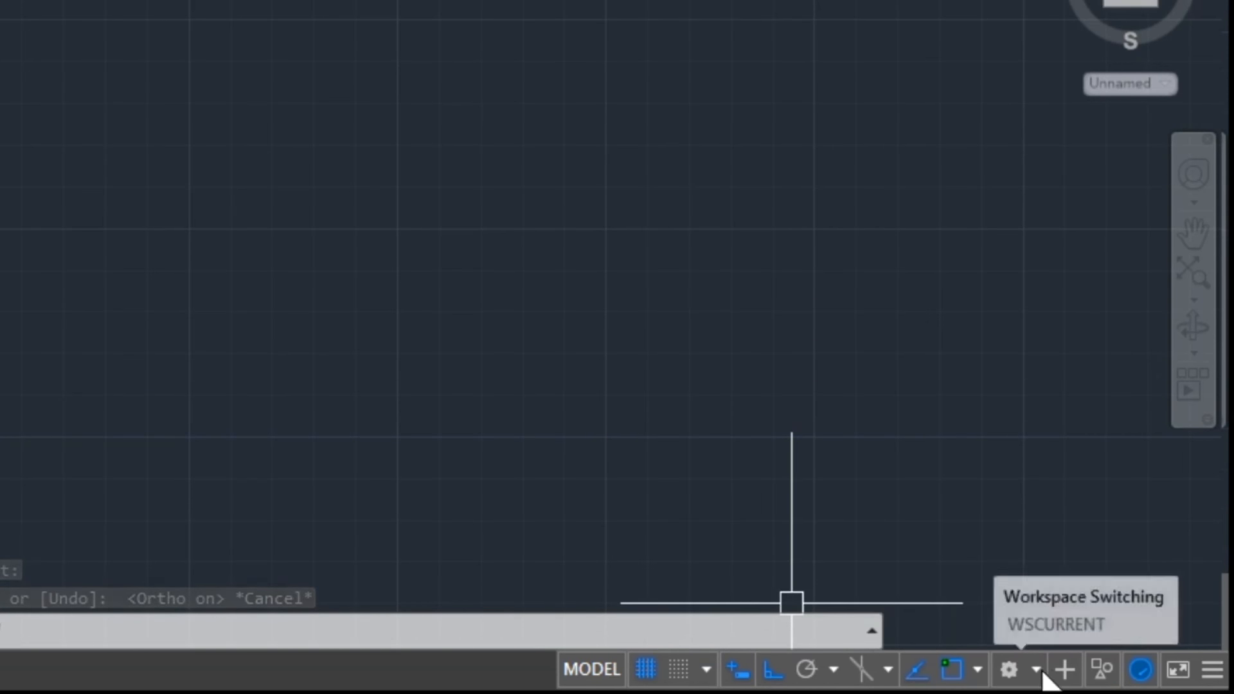
Step: Toggle Annotation Monitor and Workspace Switching off and back on in the status bar customization list
click(1214, 670)
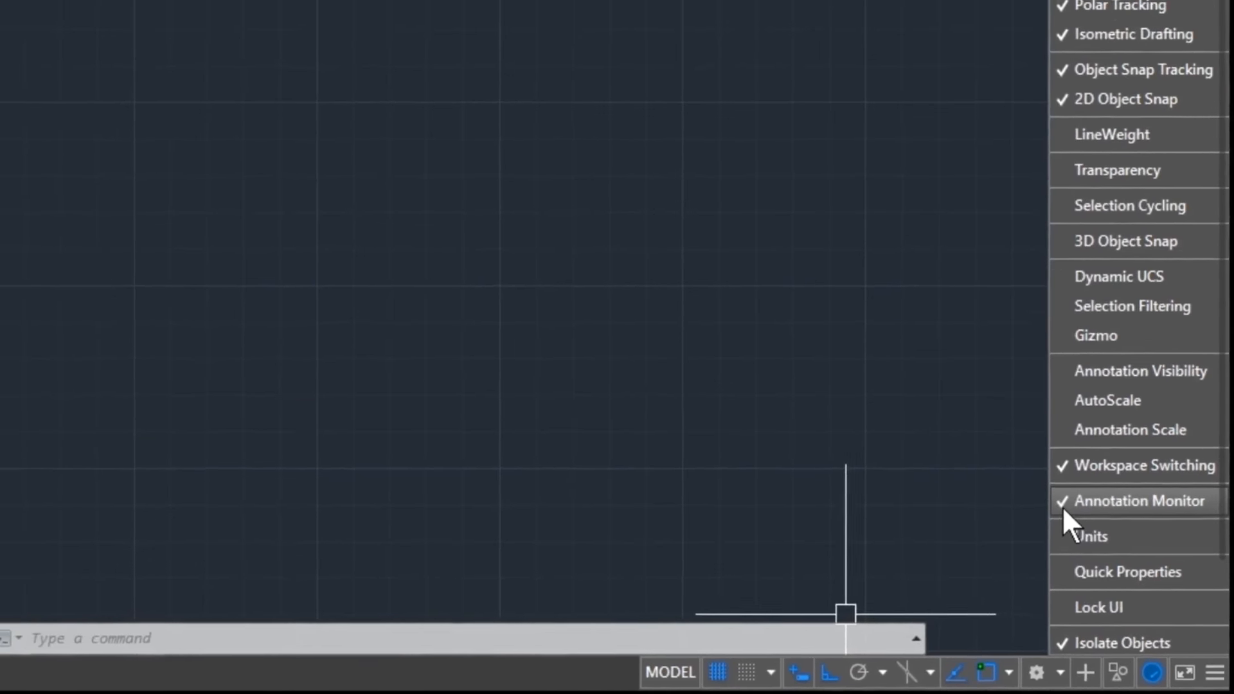
click(1061, 504)
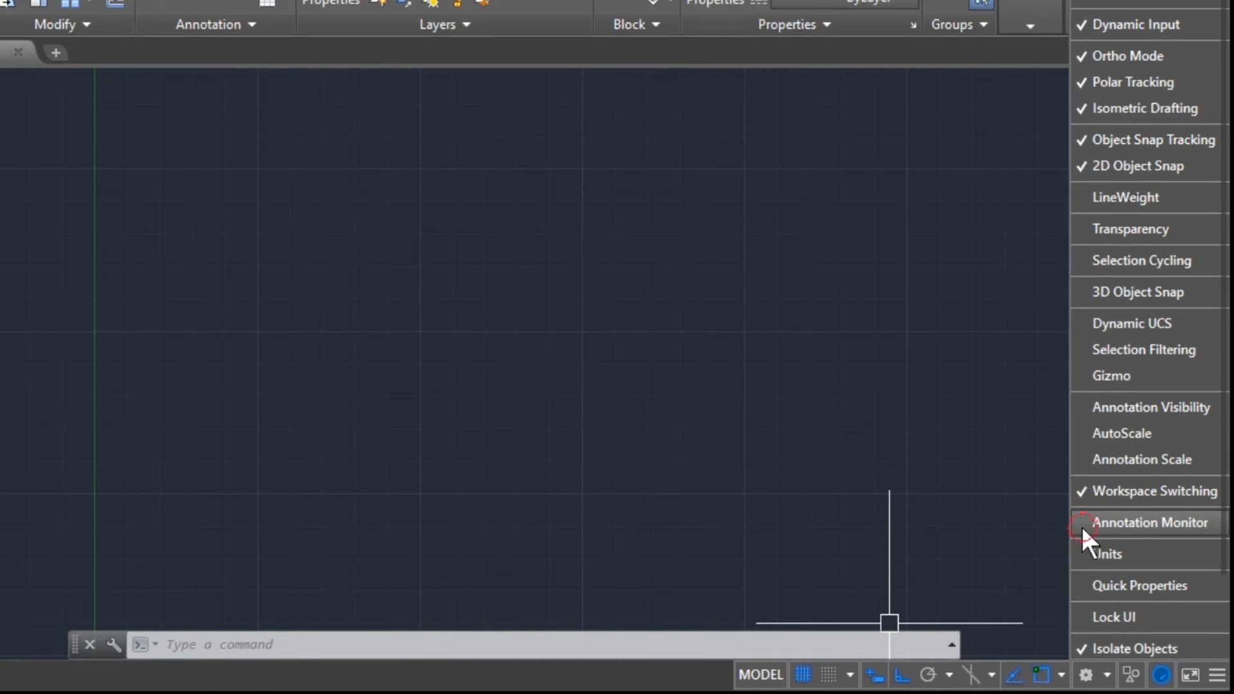
click(1086, 493)
click(1086, 493)
click(1085, 491)
click(1086, 492)
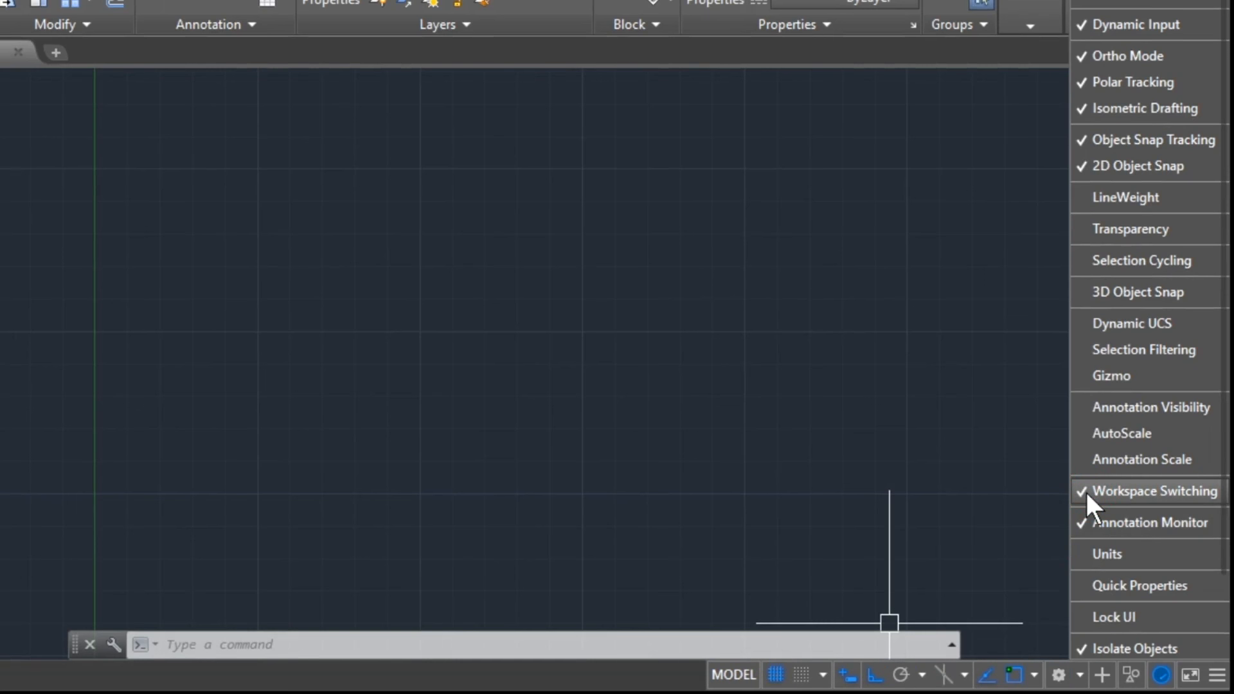
Step: Toggle Dynamic UCS on and off repeatedly in the status bar customization list and close the list
click(1077, 329)
click(1077, 329)
click(1077, 329)
click(1077, 329)
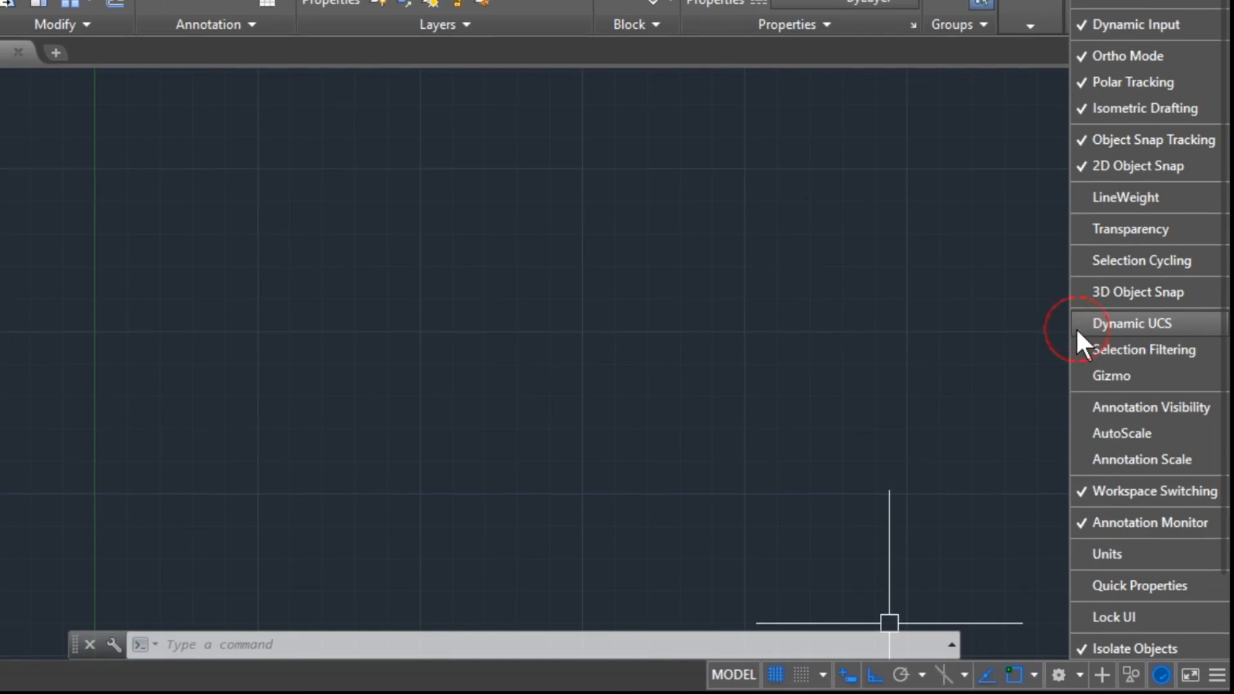
click(1077, 329)
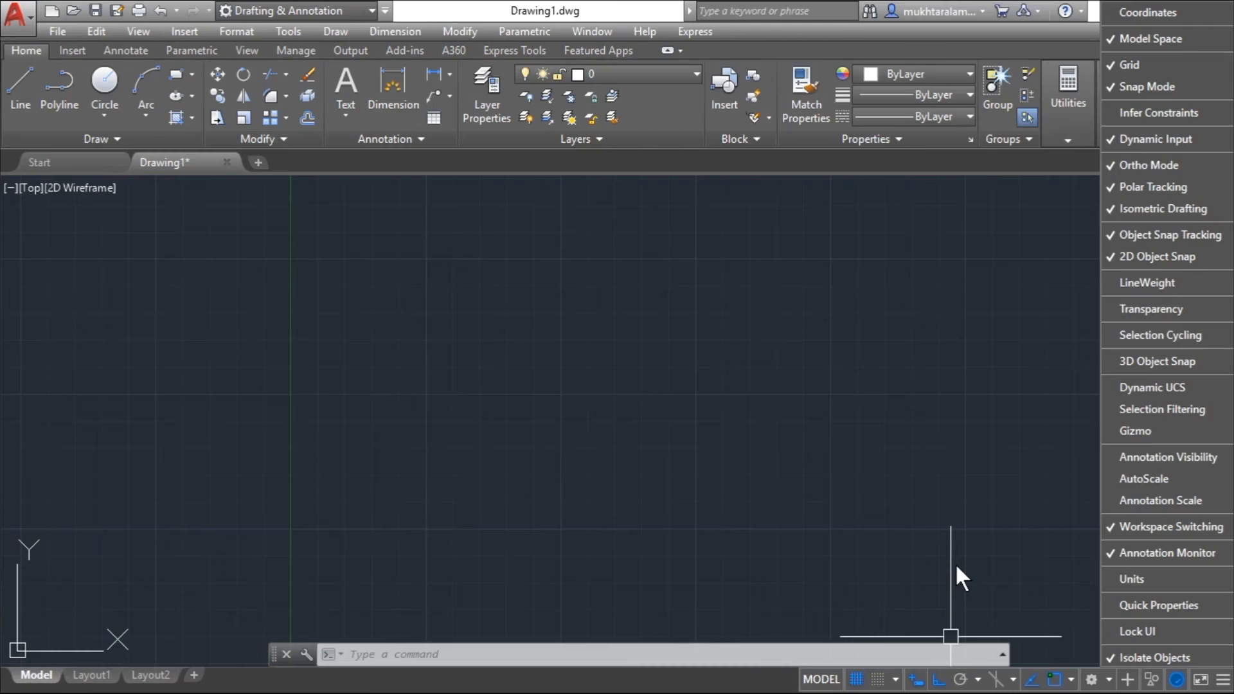
click(894, 538)
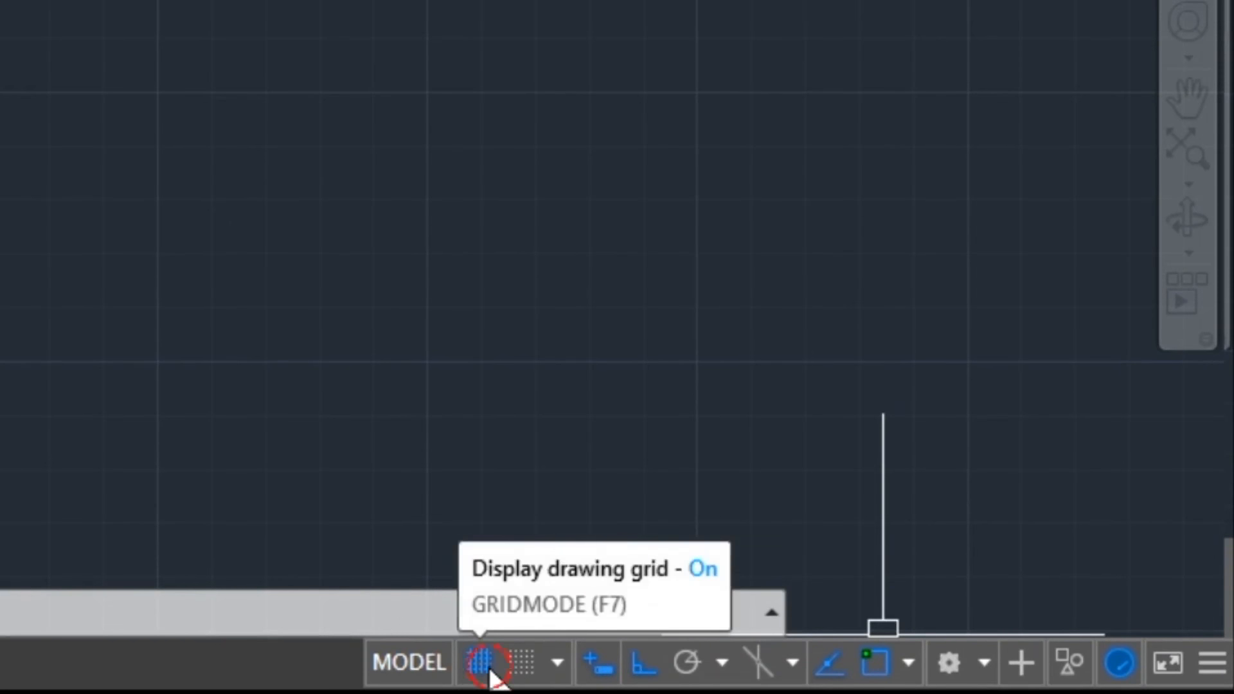
Step: Turn off the drawing grid display
click(490, 665)
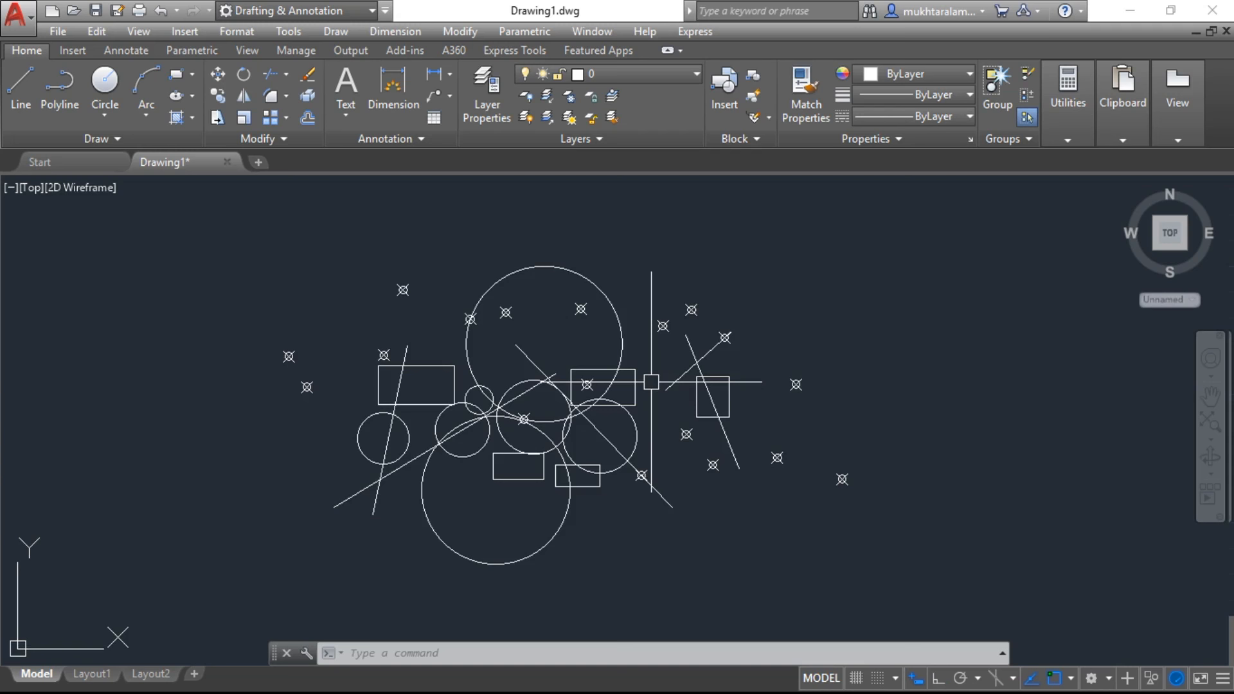
Step: Select the large upper circle, the rectangle overlapping it, the two crossing lines and the circle below that rectangle one by one, and clear the selection
scroll(586, 394, up, 2)
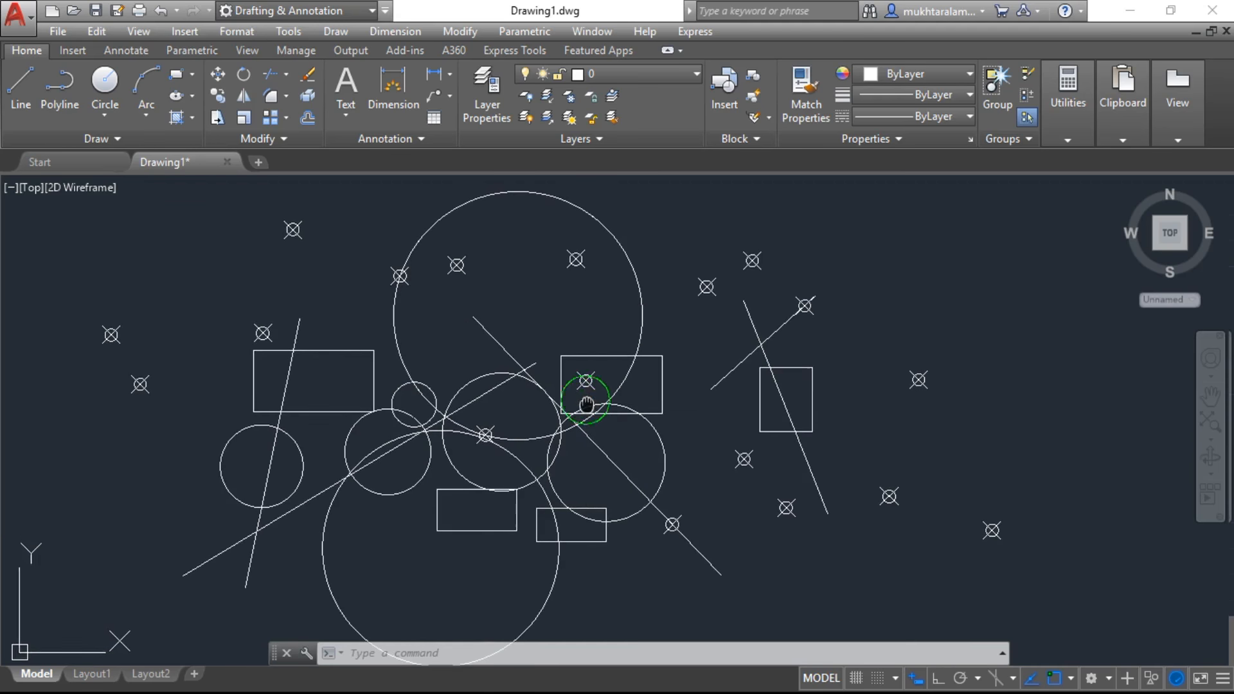
scroll(631, 418, down, 3)
scroll(611, 386, up, 3)
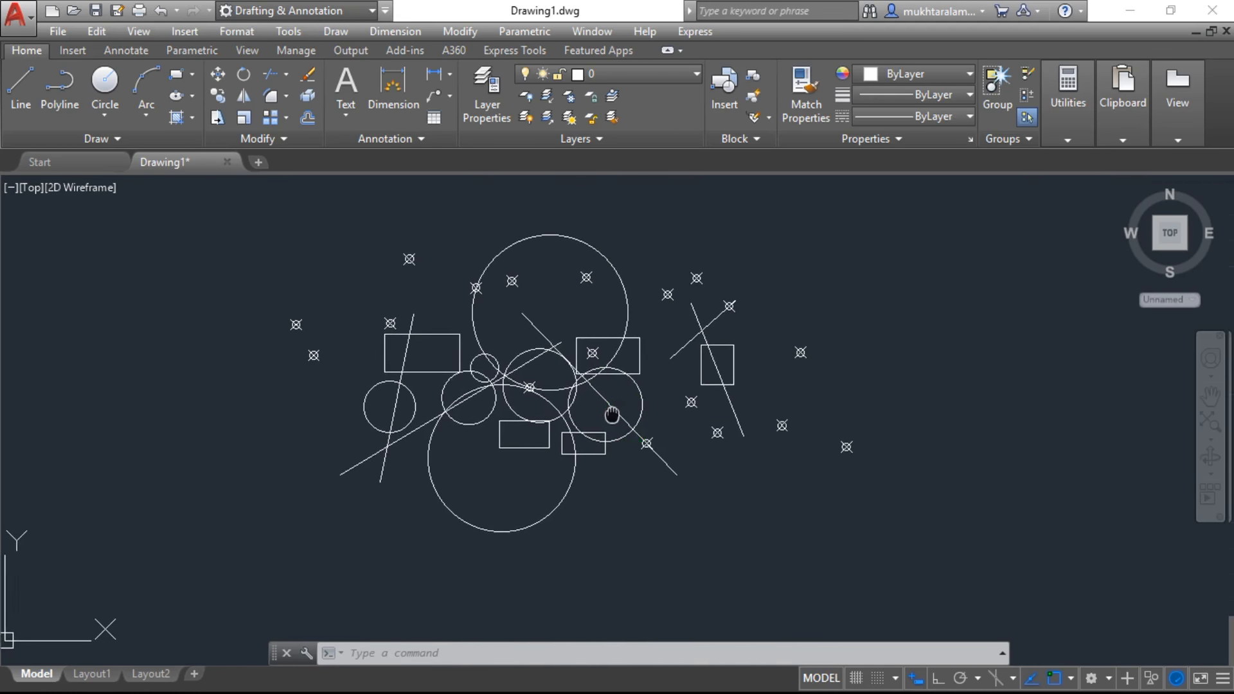
click(624, 307)
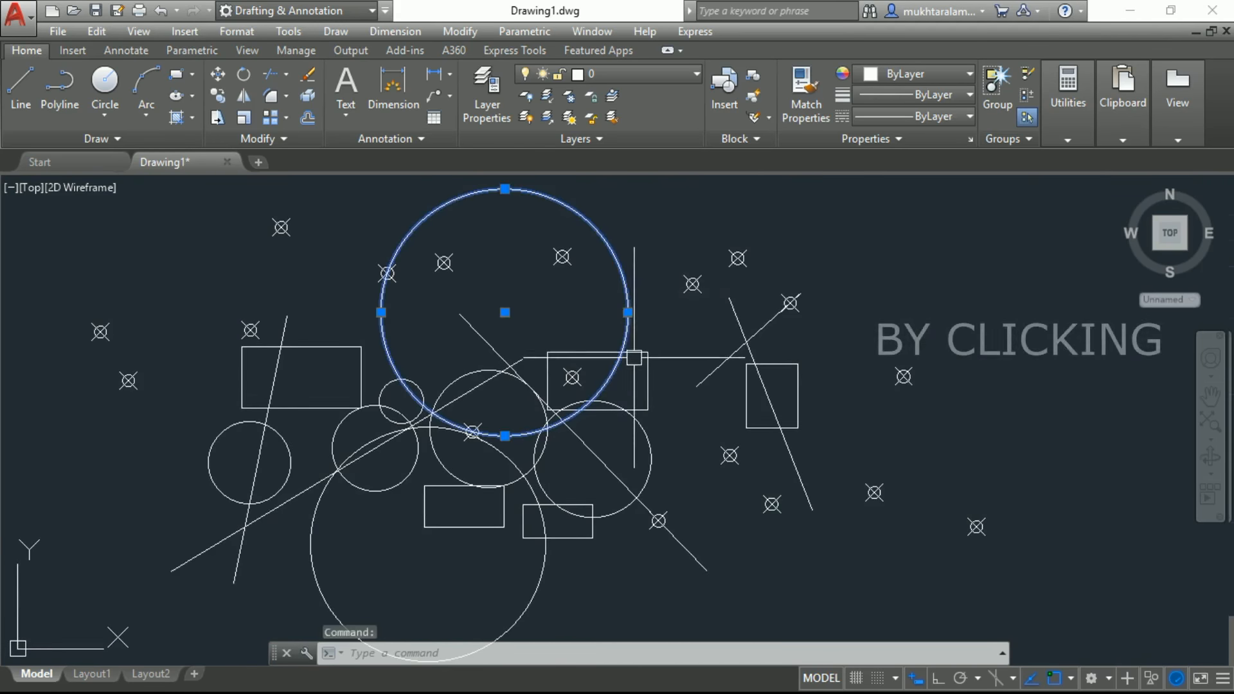
click(649, 399)
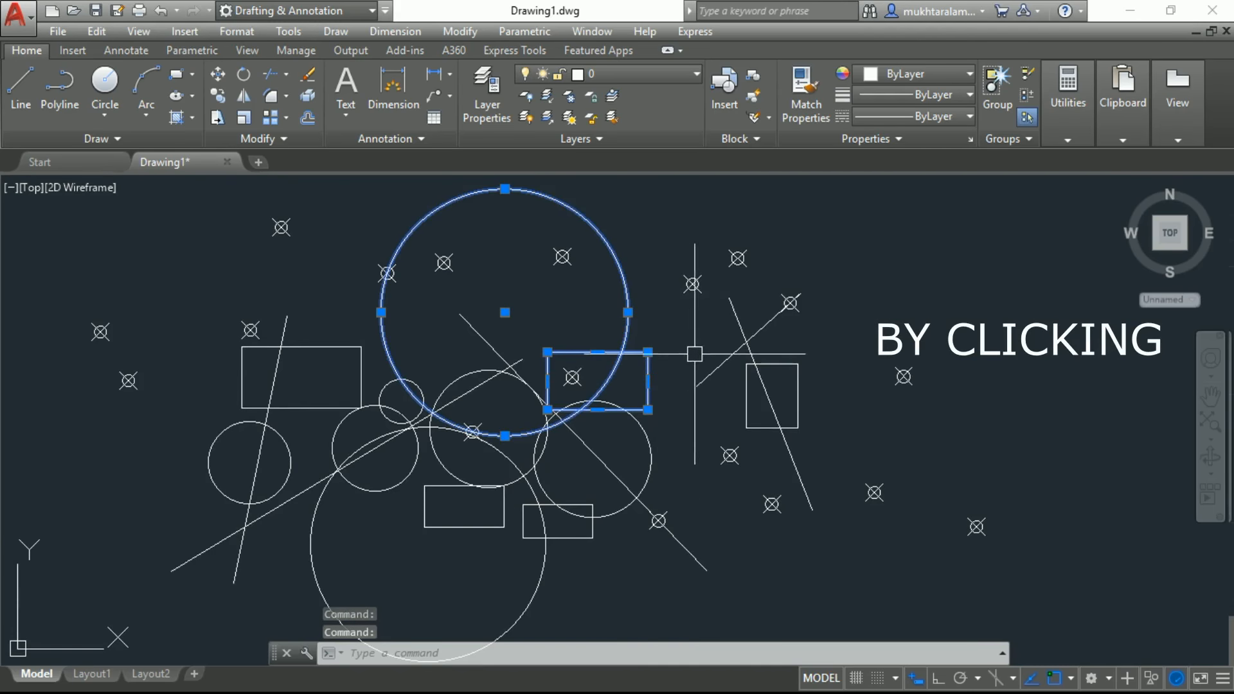
click(734, 333)
click(733, 353)
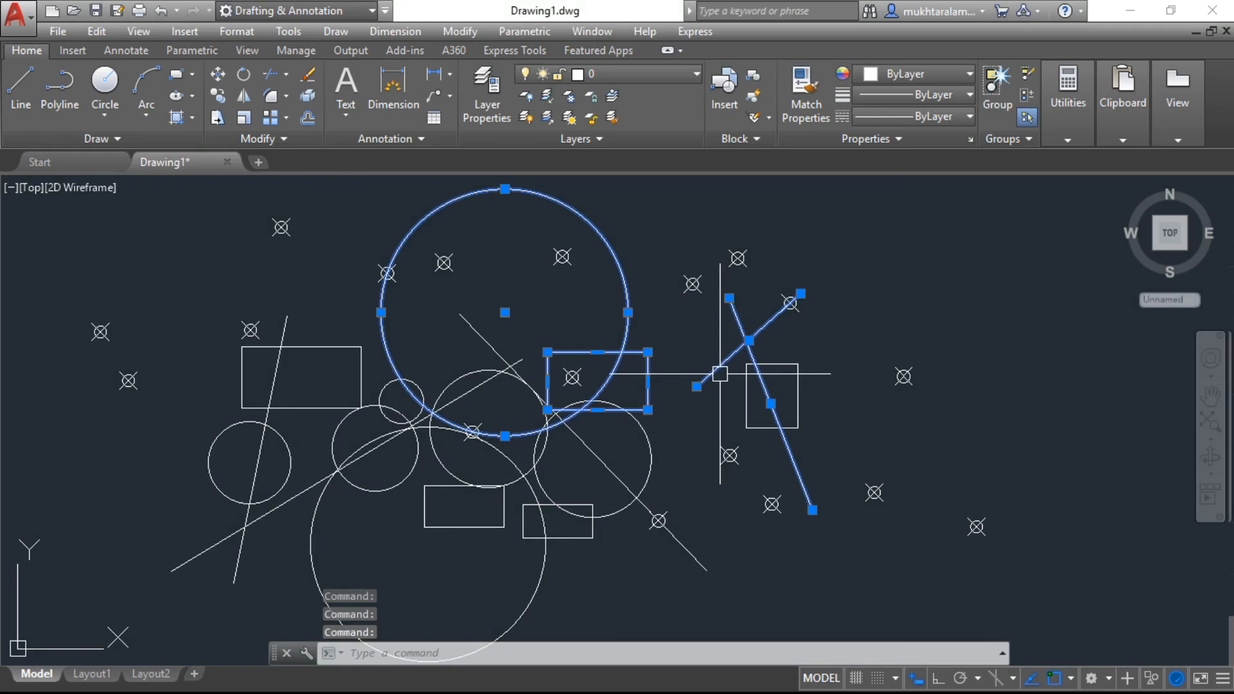
click(649, 437)
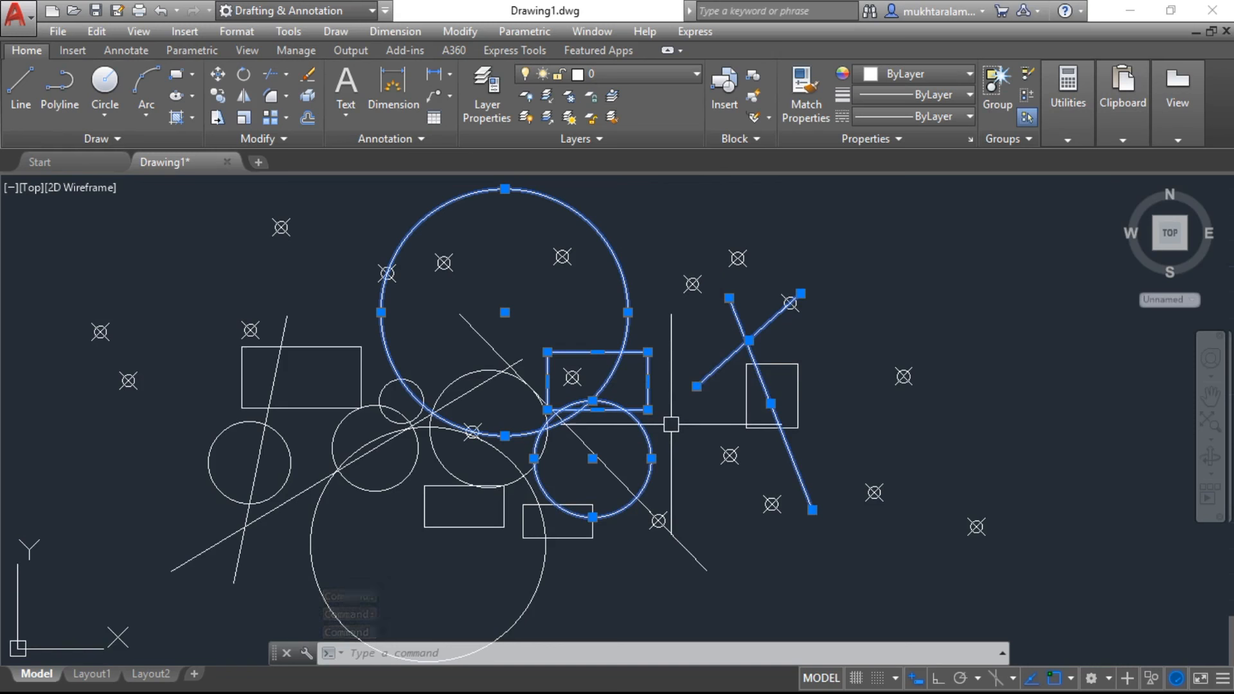
key(Escape)
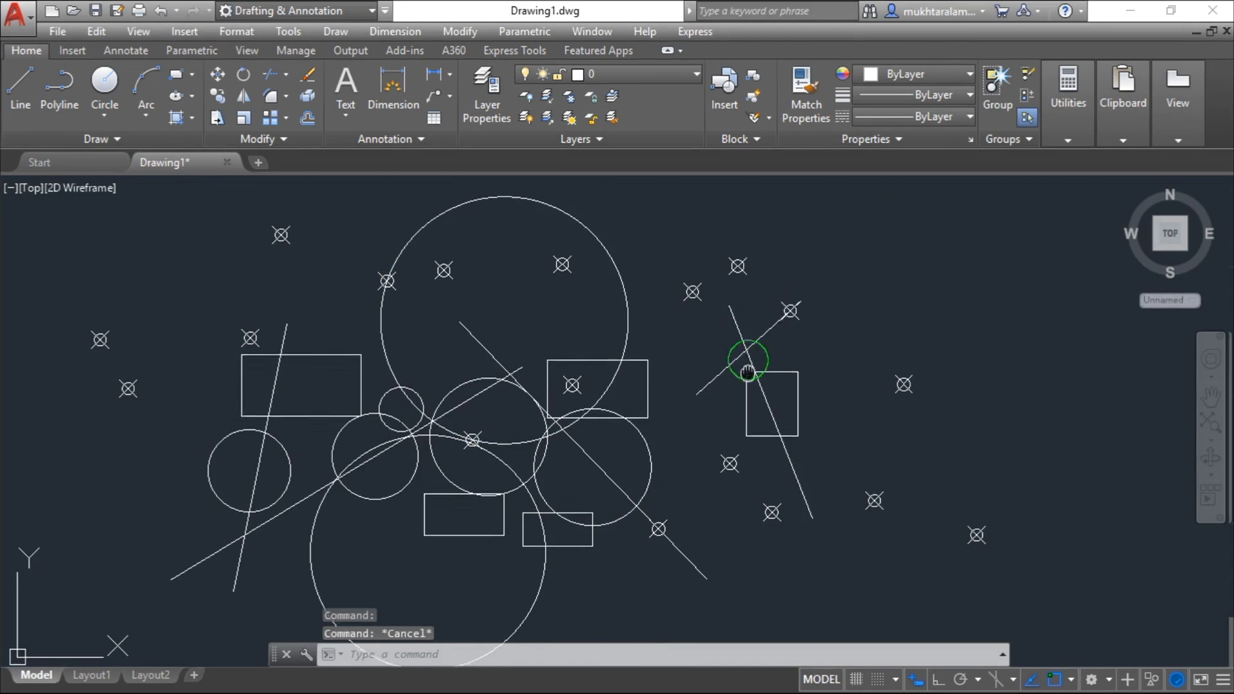
Step: Select all objects with a selection window drawn from their upper left to their lower right, and clear the selection
mouse_move(749, 358)
middle_down()
mouse_move(752, 402)
mouse_move(763, 367)
middle_up()
scroll(706, 378, down, 2)
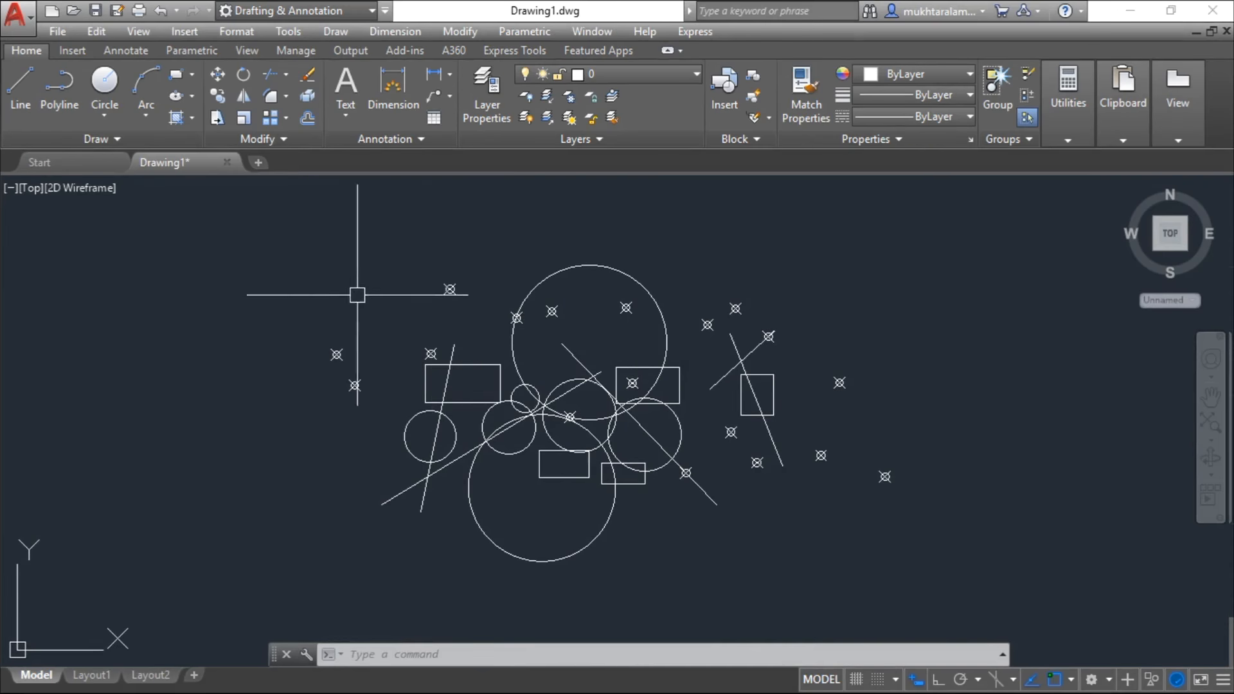
click(300, 225)
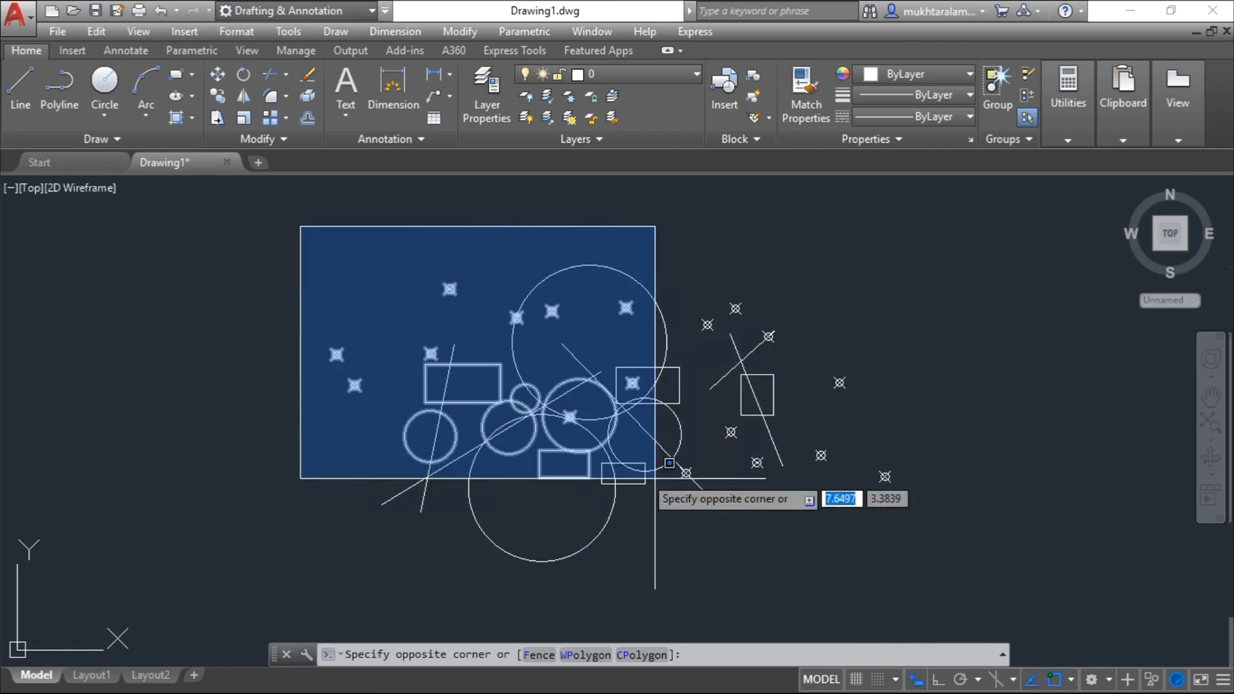
click(938, 578)
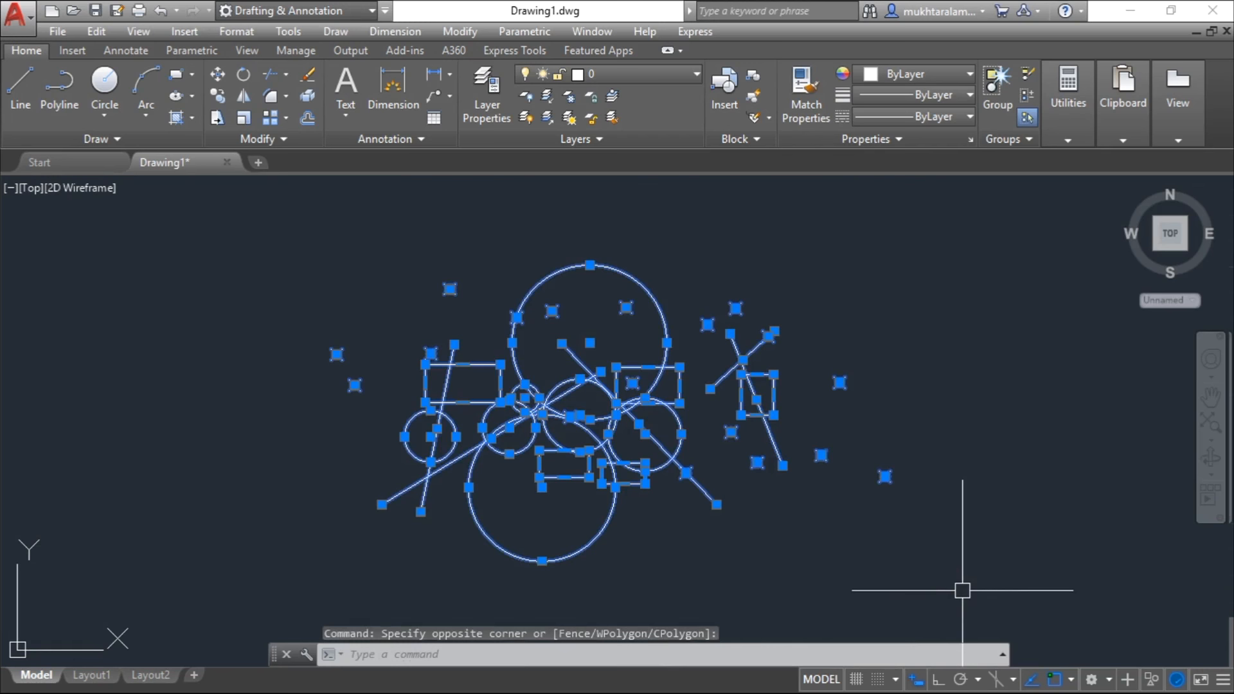
key(Escape)
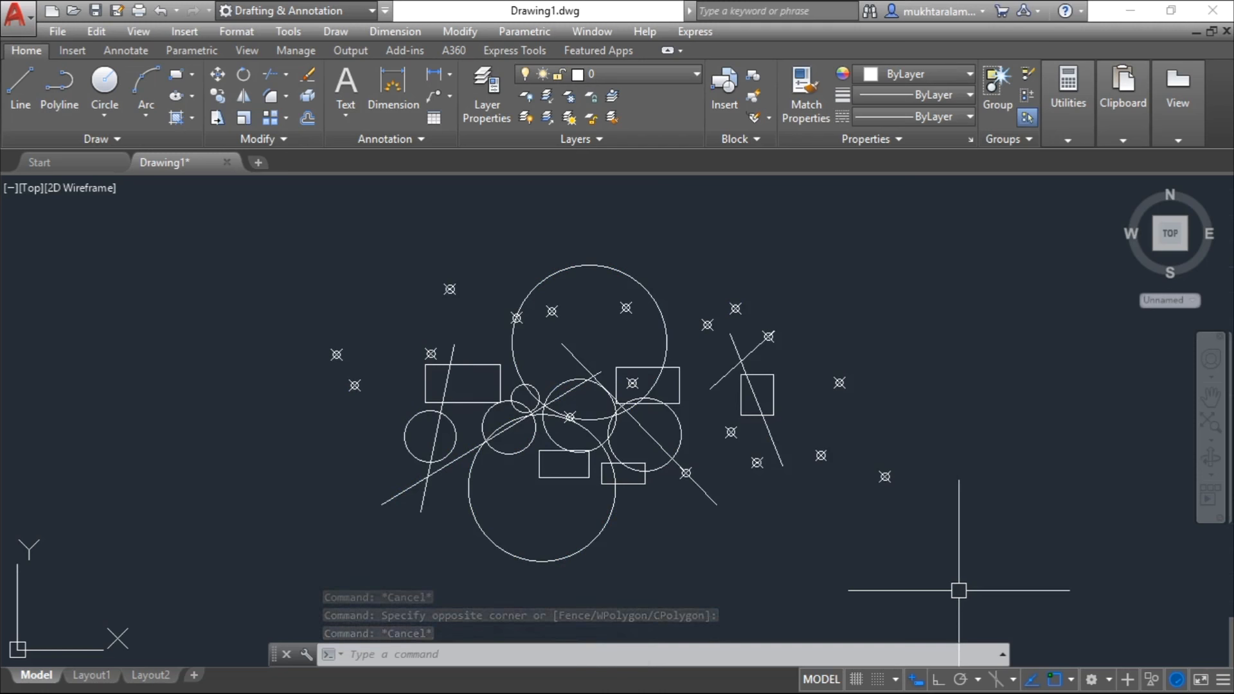
Step: Select all objects with a crossing window drawn from their upper right to their lower left, and clear the selection
click(274, 244)
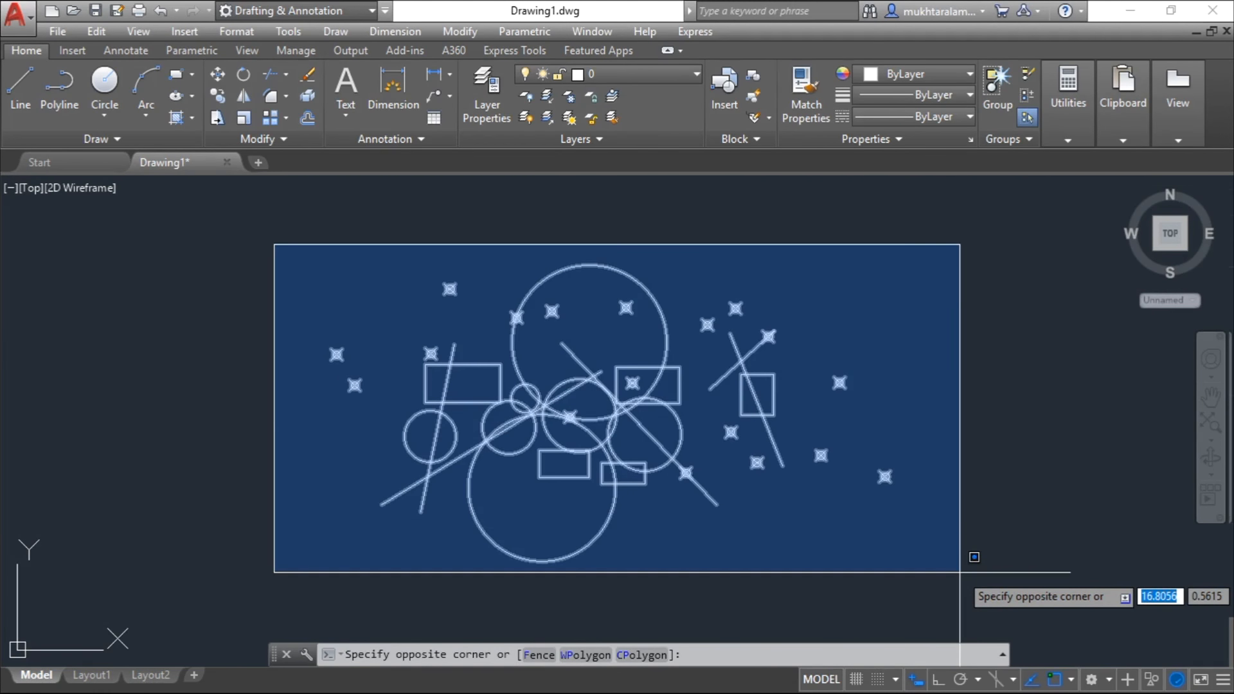
key(Escape)
click(939, 243)
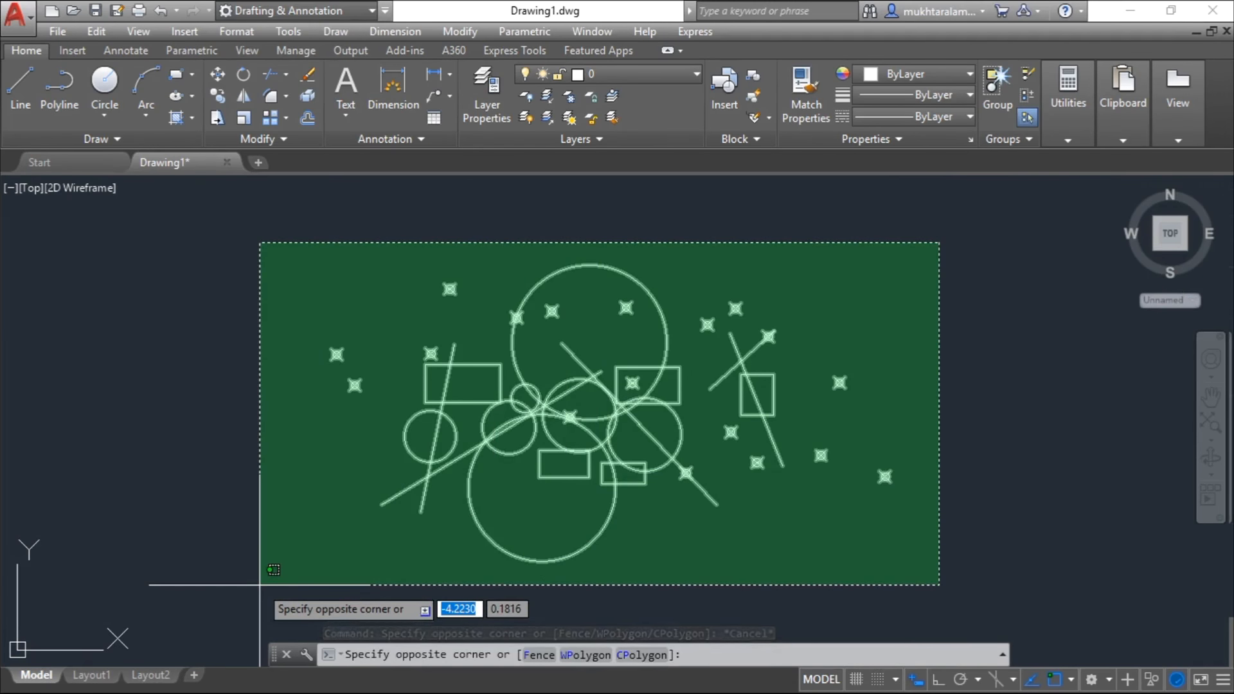
click(259, 584)
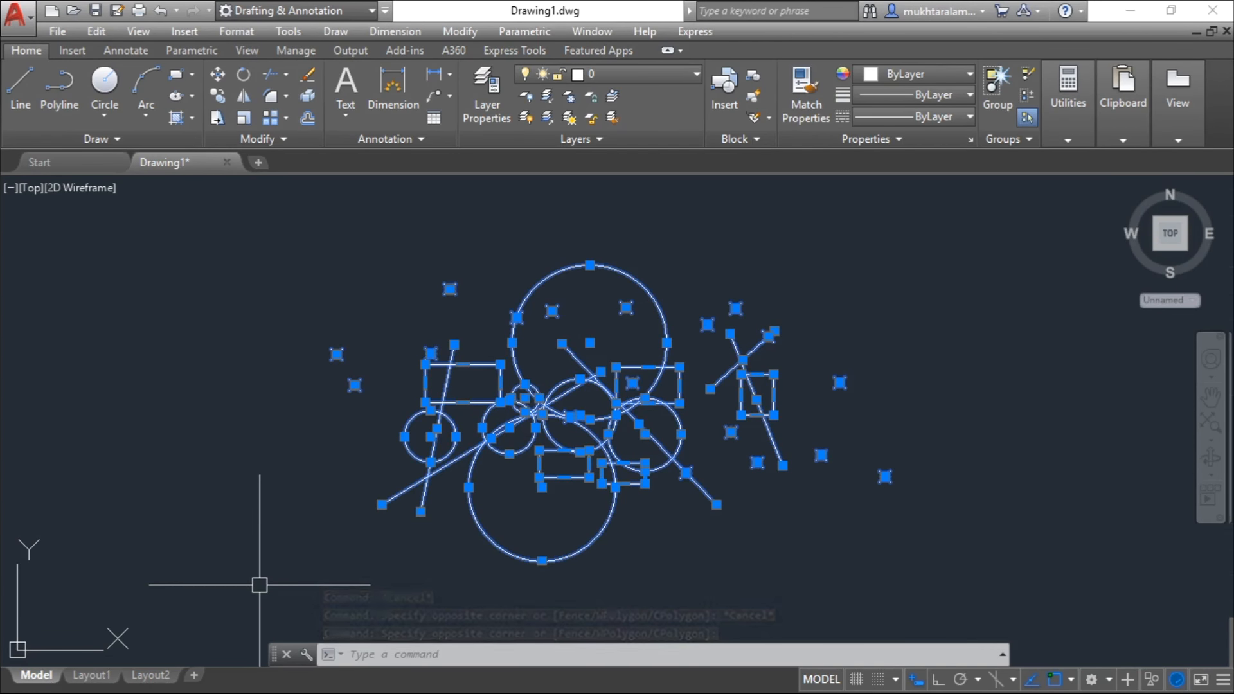
key(Escape)
Step: Select the large upper circle twice using right-to-left crossing windows that only touch its upper arc, clearing the selection each time
scroll(598, 314, up, 3)
scroll(559, 361, up, 3)
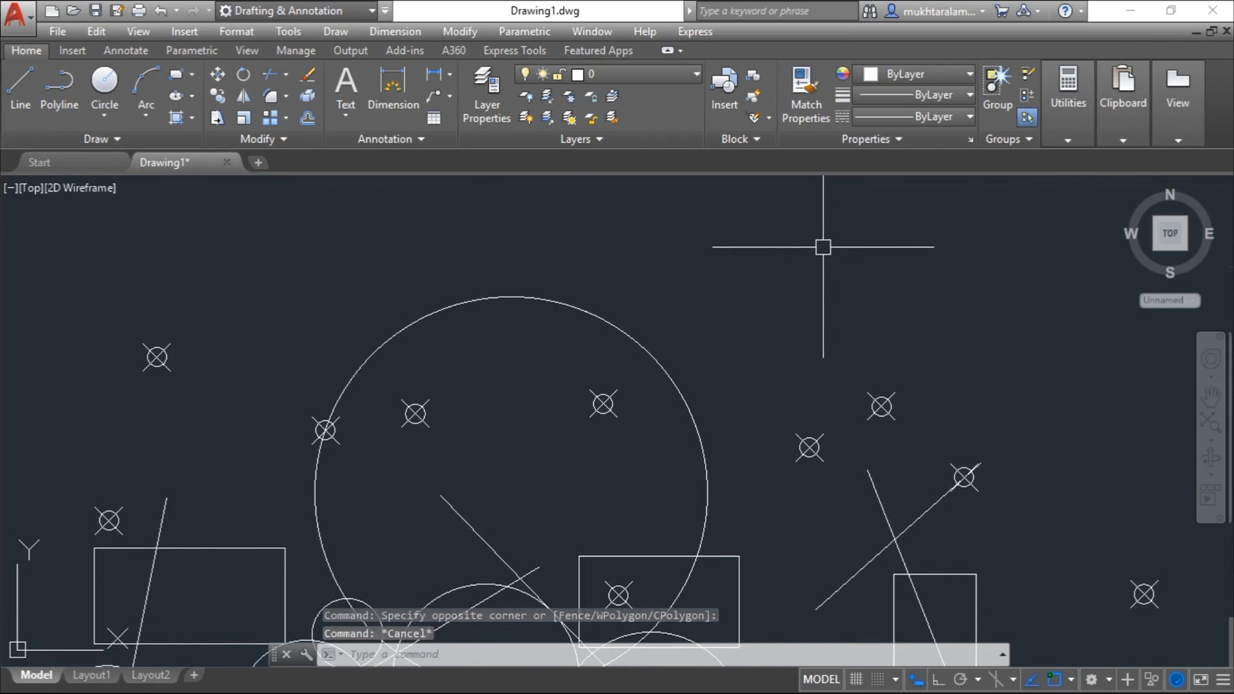
click(852, 239)
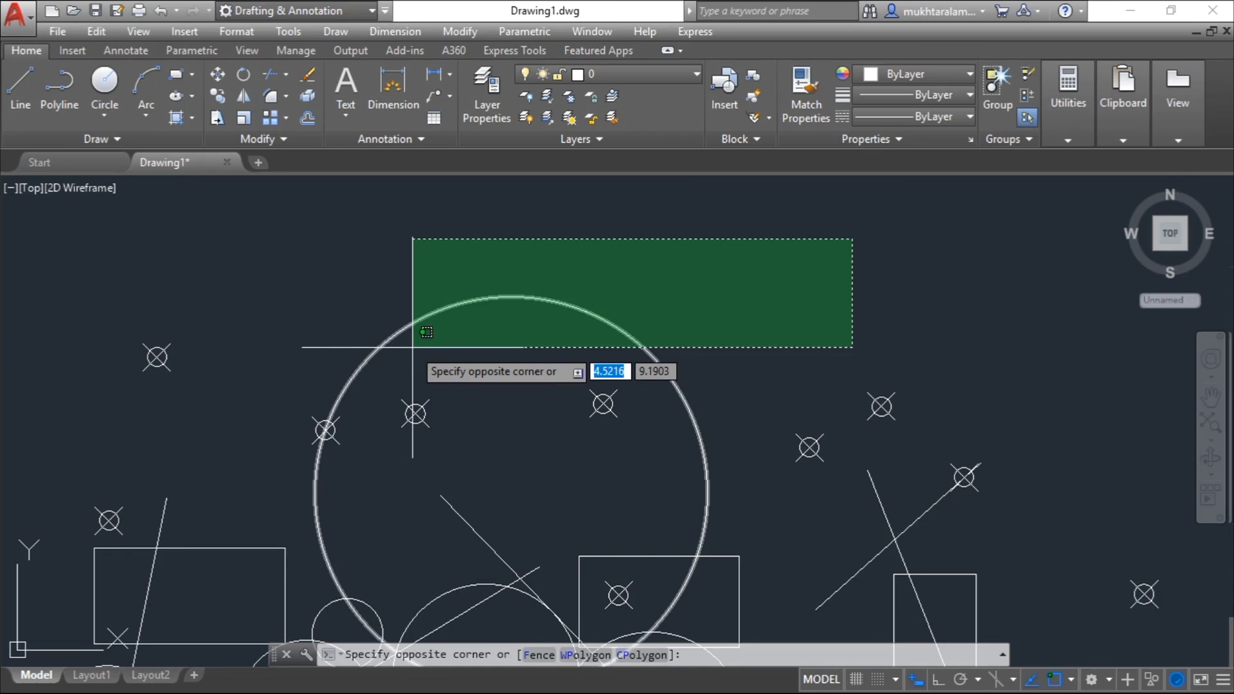
click(325, 309)
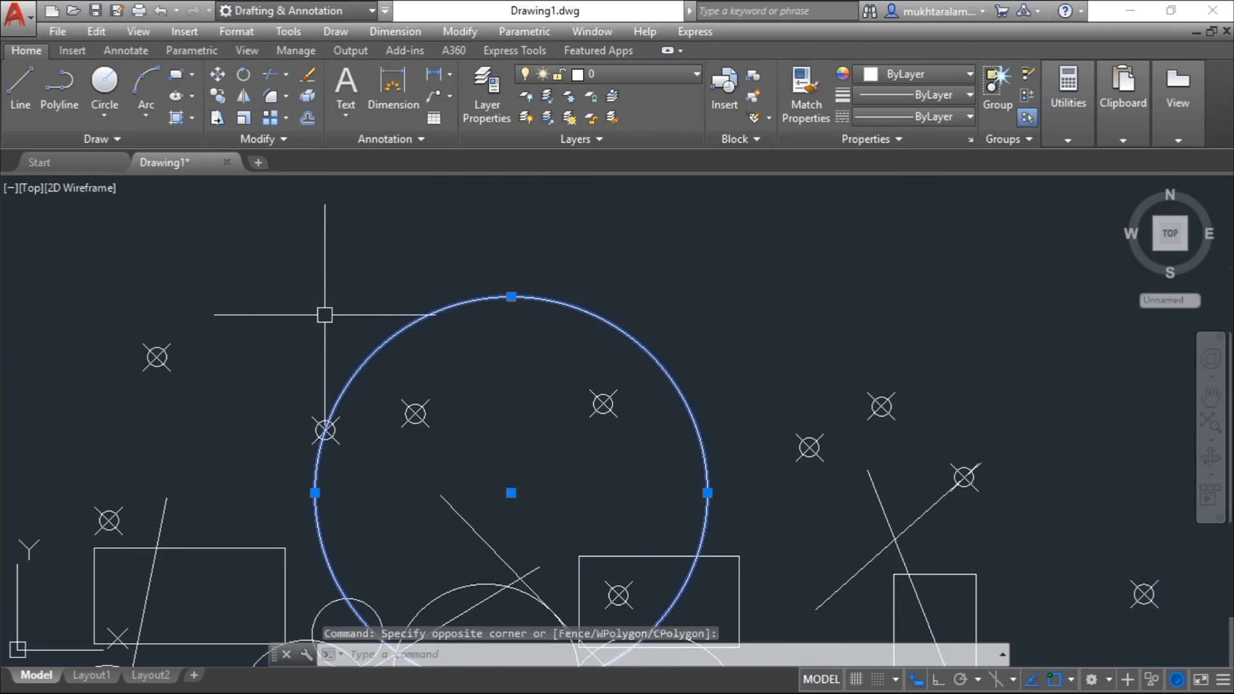
key(Escape)
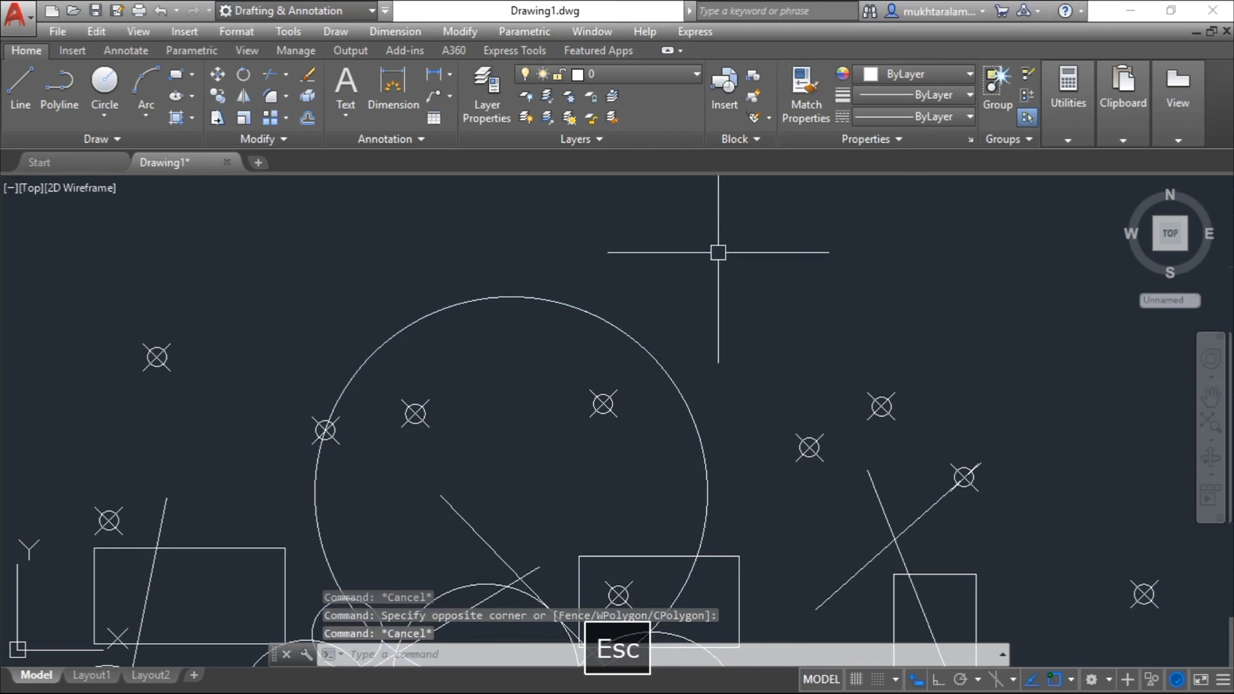
click(735, 237)
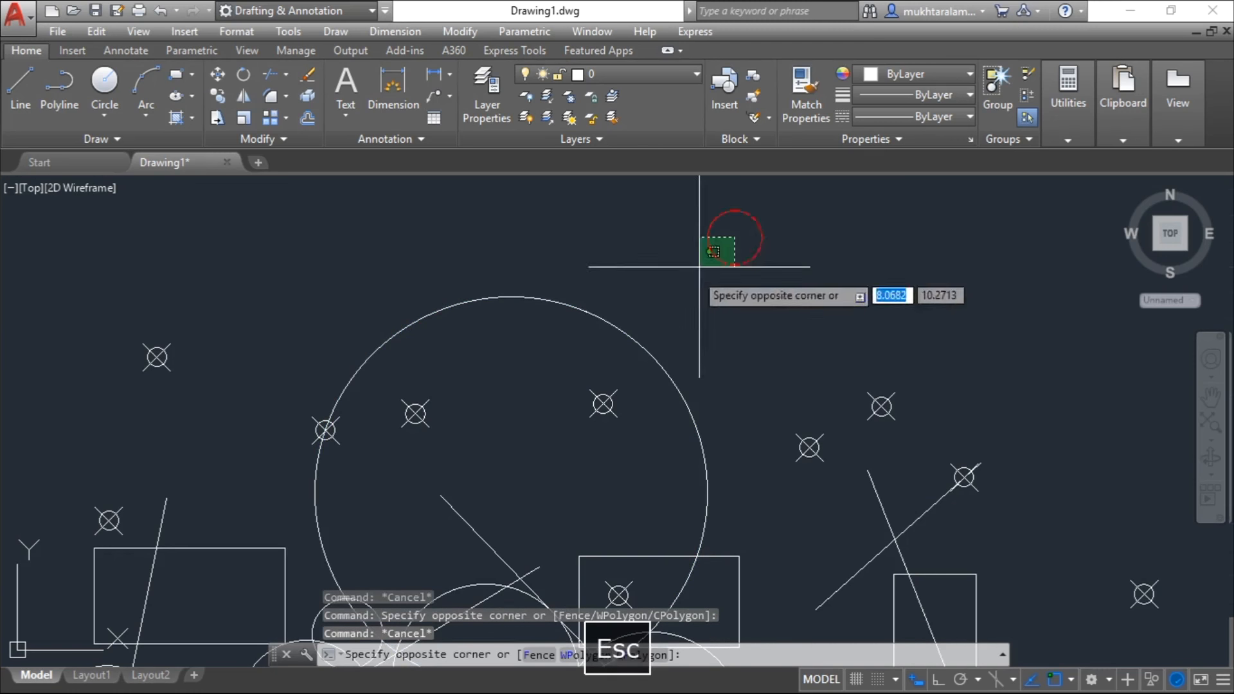
click(600, 339)
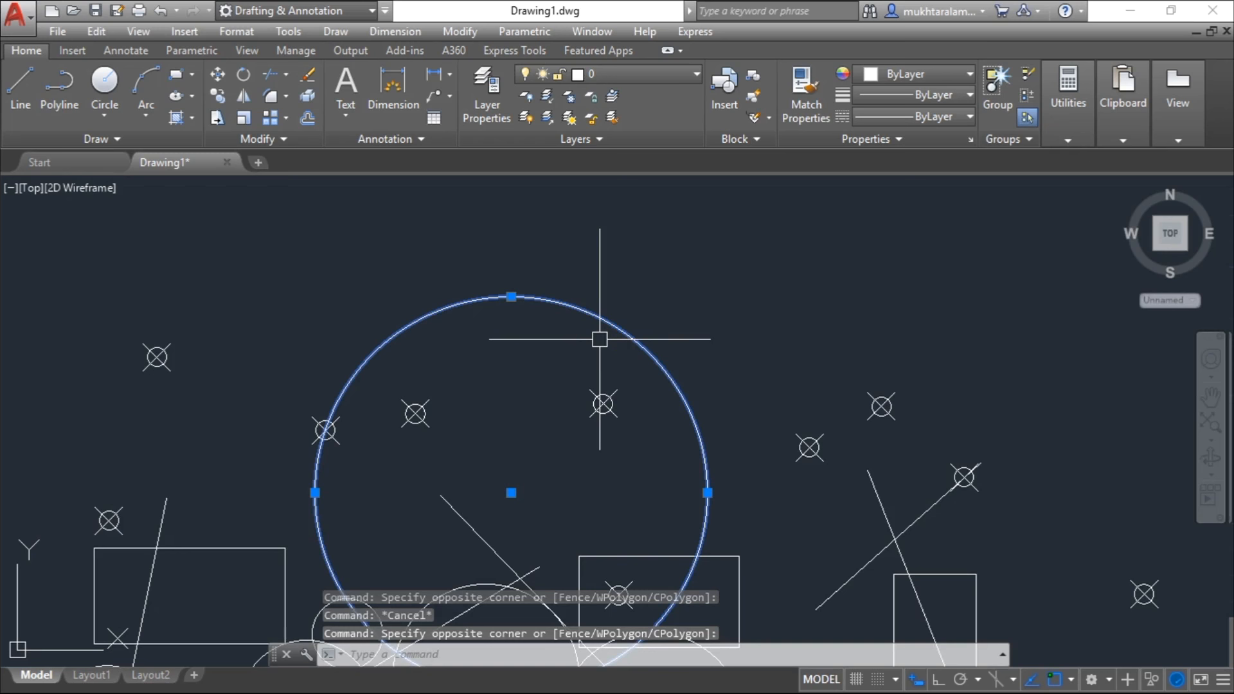
key(Escape)
Step: Select the steep line to the right of the large circle with a crossing window over its upper end, and clear the selection
middle_drag(825, 375, 671, 318)
scroll(773, 407, up, 4)
click(762, 407)
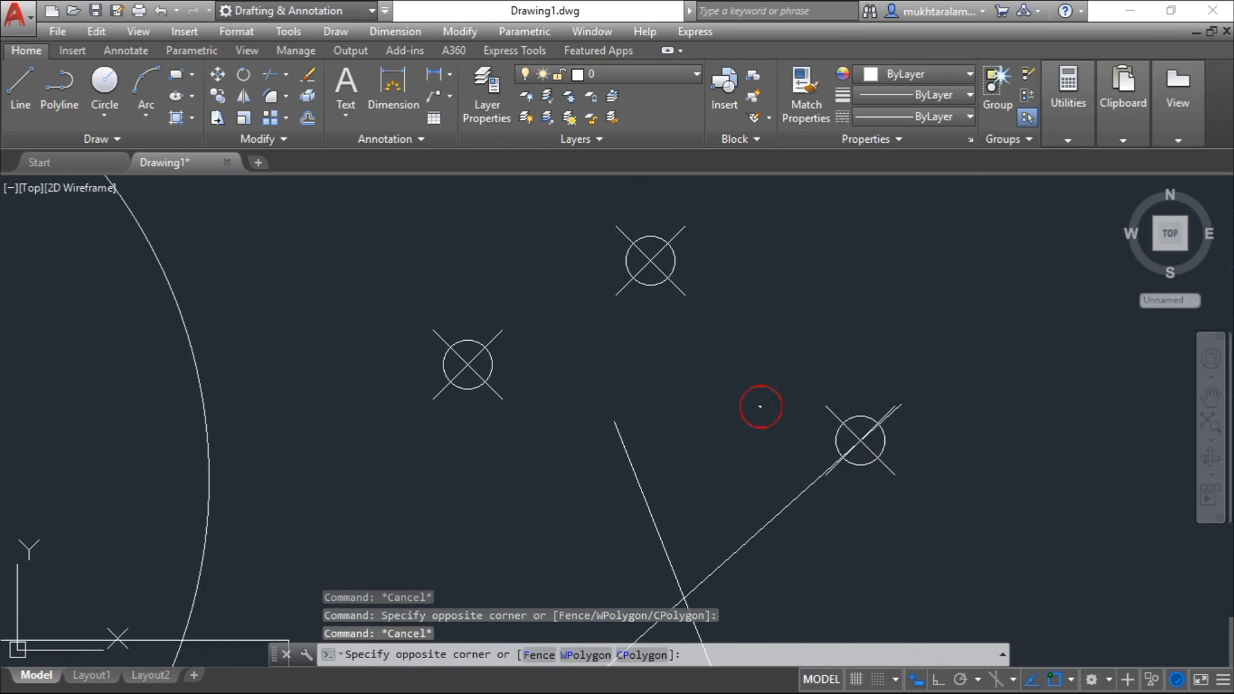
click(565, 491)
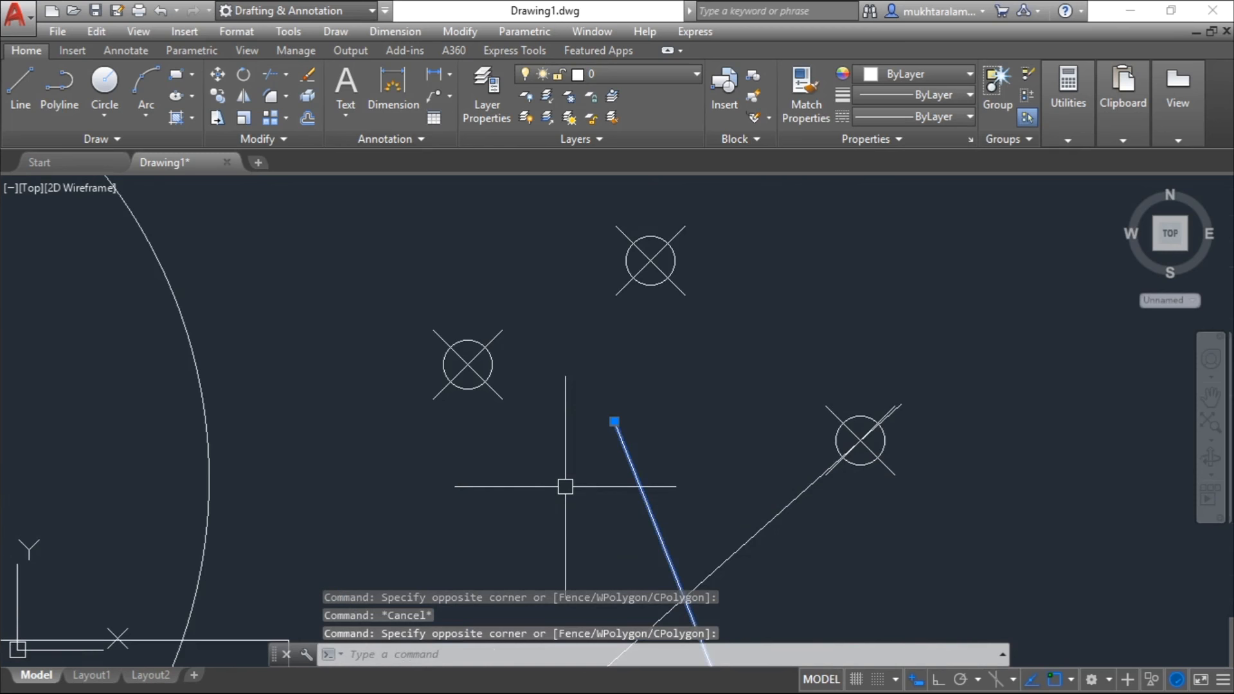
key(Escape)
scroll(564, 388, down, 3)
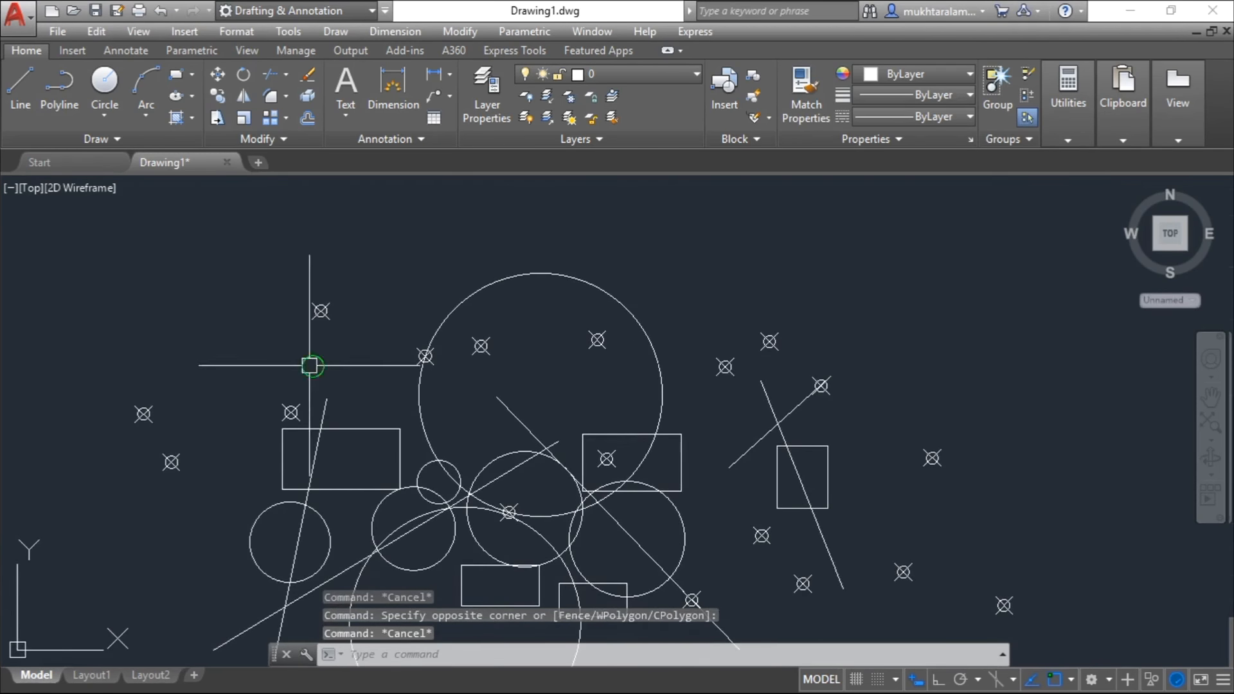
scroll(394, 413, down, 1)
scroll(325, 336, up, 1)
click(280, 230)
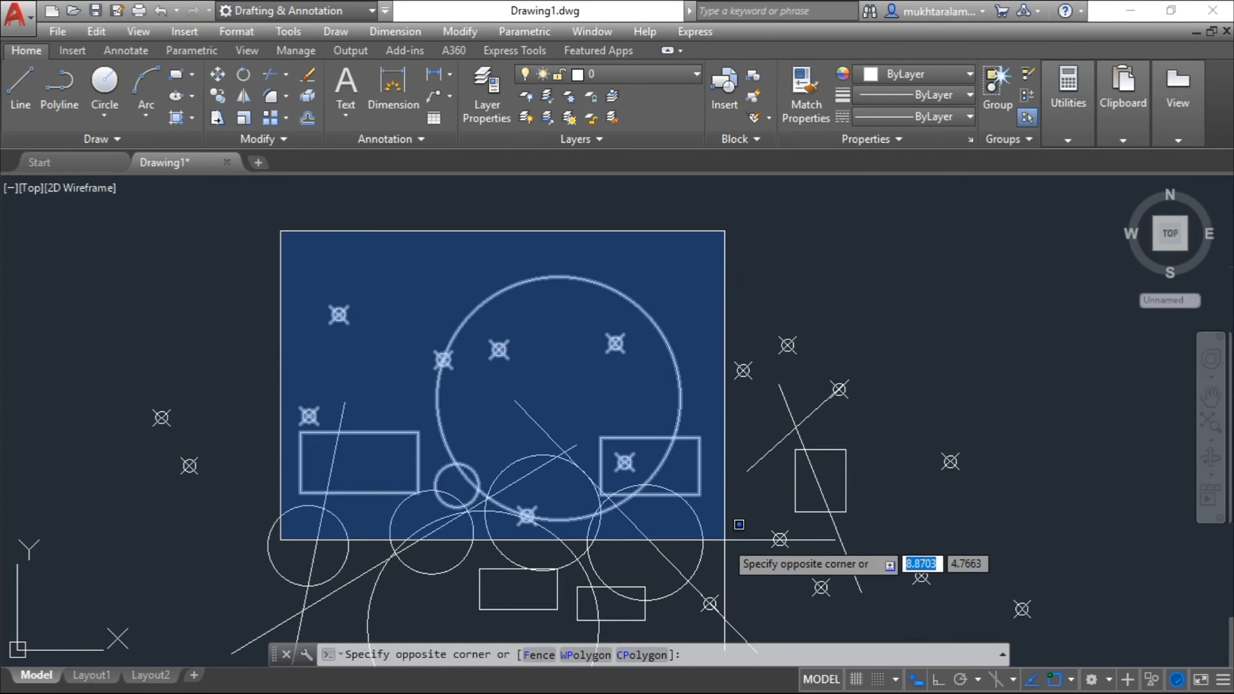
key(Escape)
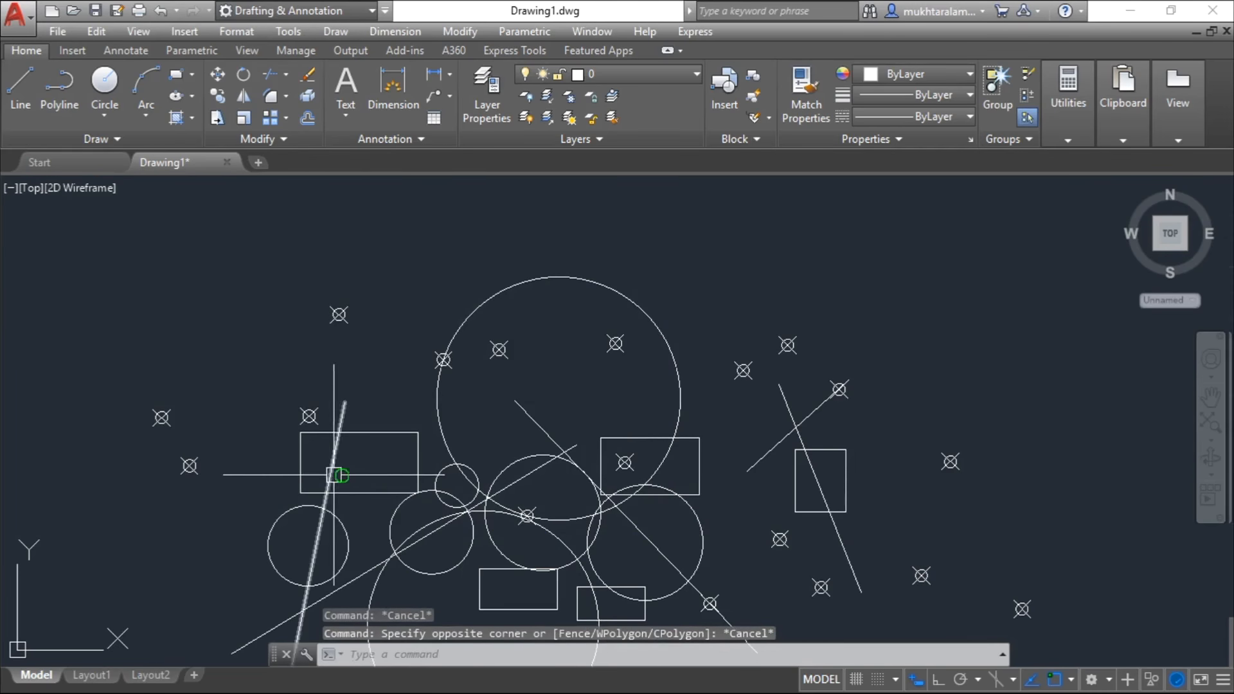
Step: Select the leftmost rectangle and the point above it by fully enclosing them in a left-to-right selection window, and clear the selection
middle_drag(333, 474, 440, 405)
scroll(440, 404, up, 4)
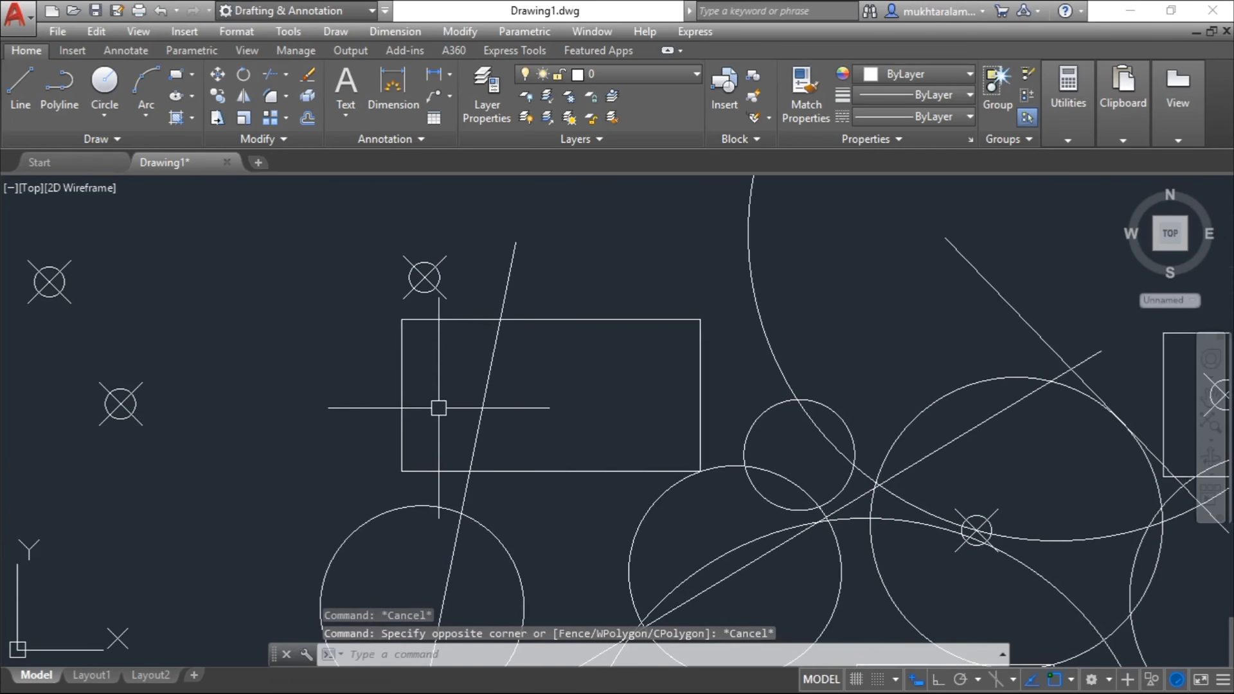
click(314, 239)
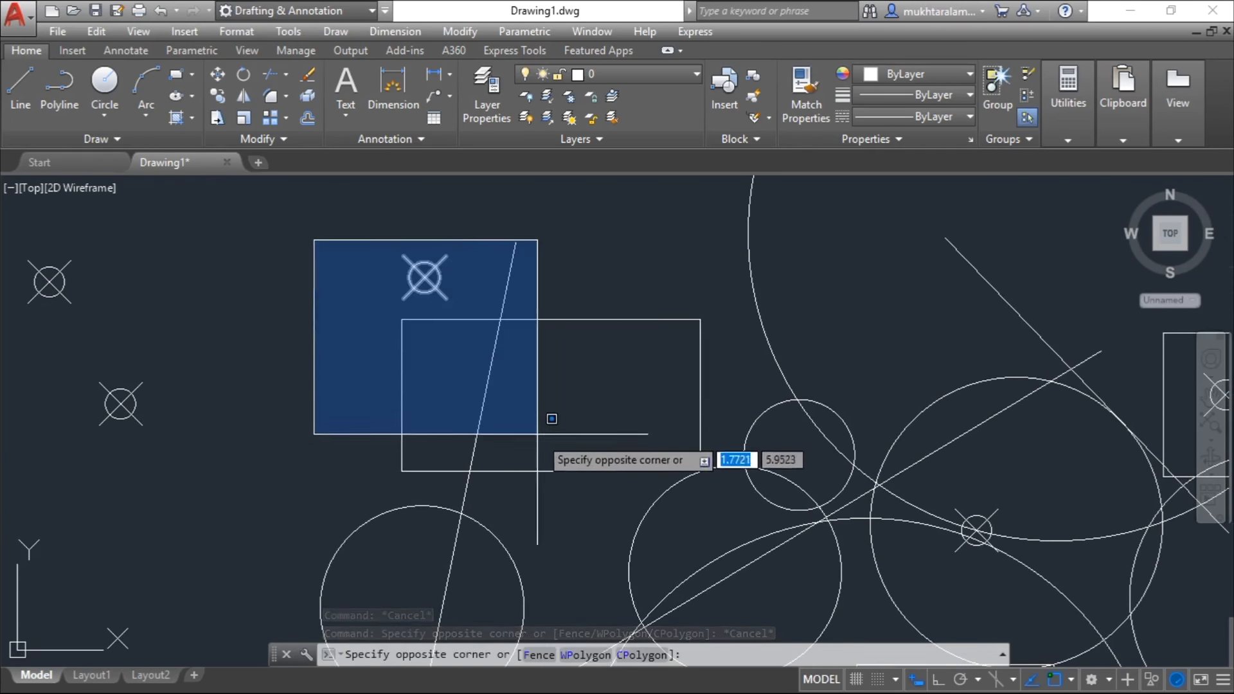
click(738, 508)
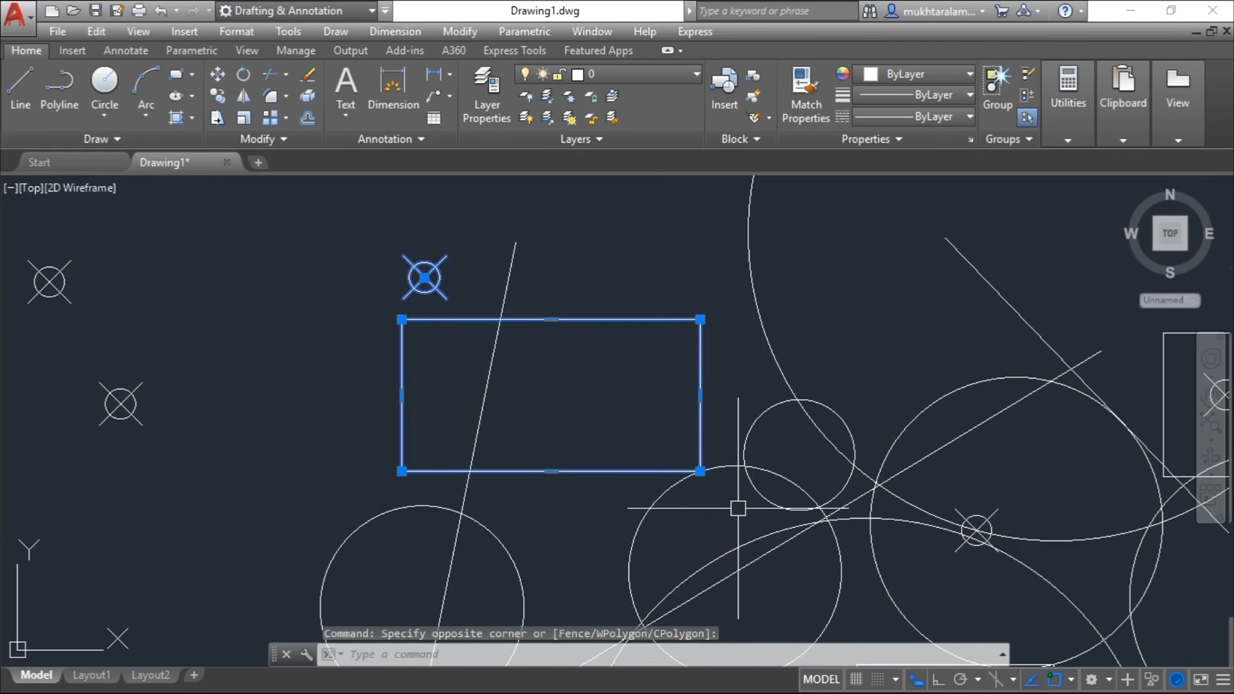
key(Escape)
Step: Draw several left-to-right selection windows enclosing the point above the leftmost rectangle but only part of the rectangle, clearing the selection each time
click(264, 231)
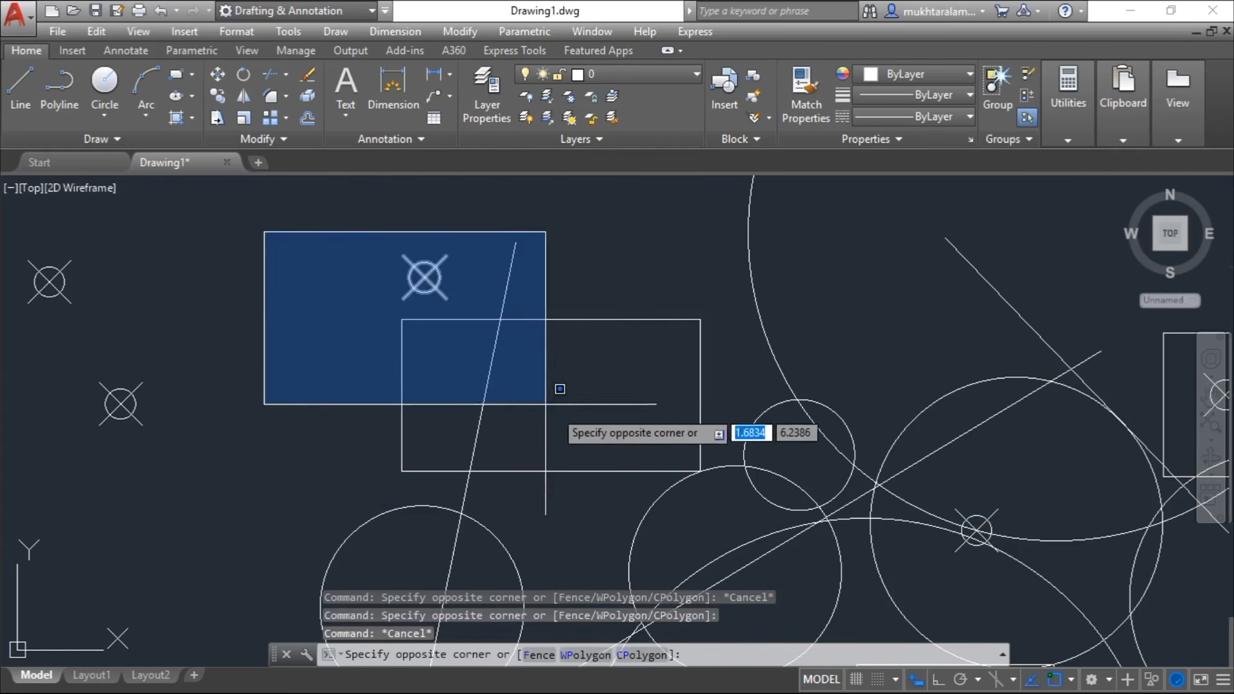
click(602, 408)
key(Escape)
click(306, 229)
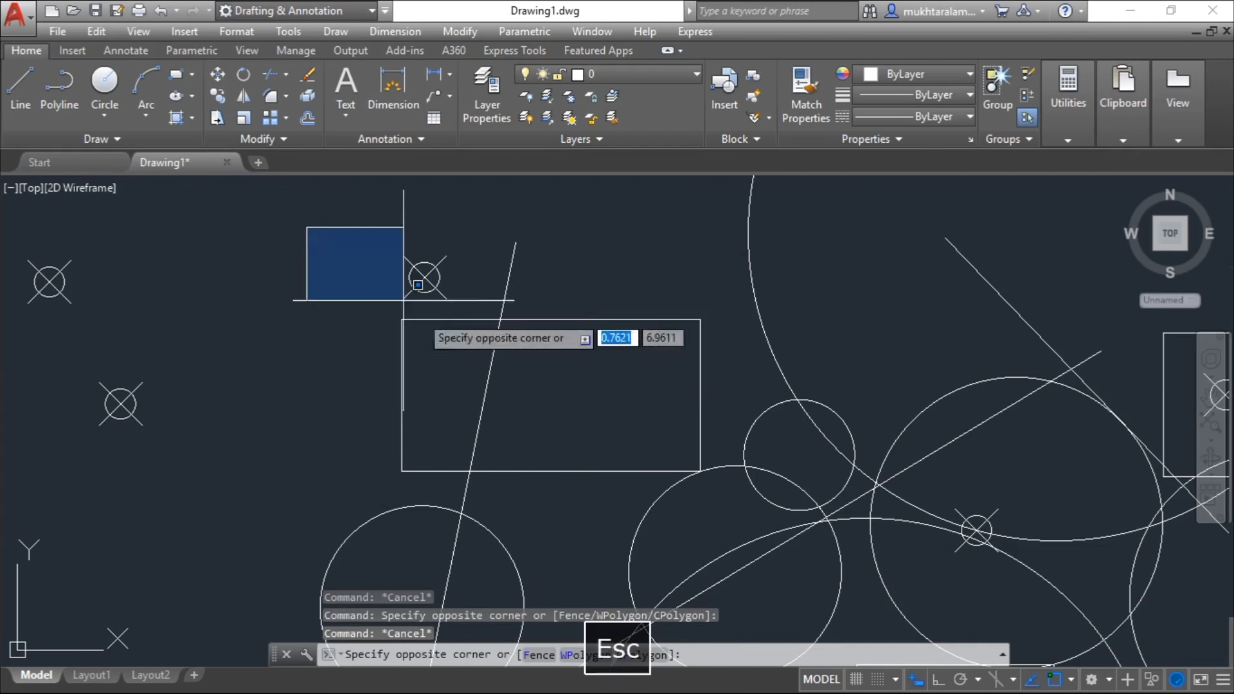
click(448, 359)
click(298, 226)
click(475, 321)
key(Escape)
click(702, 256)
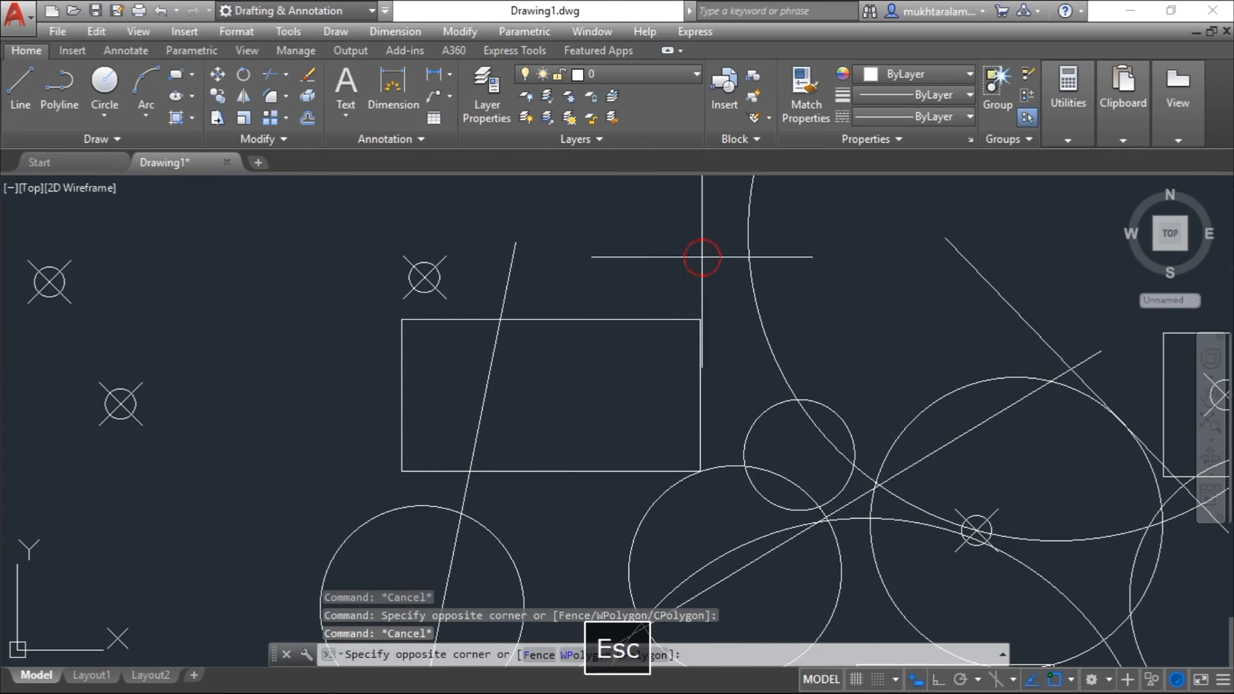
key(Escape)
click(293, 252)
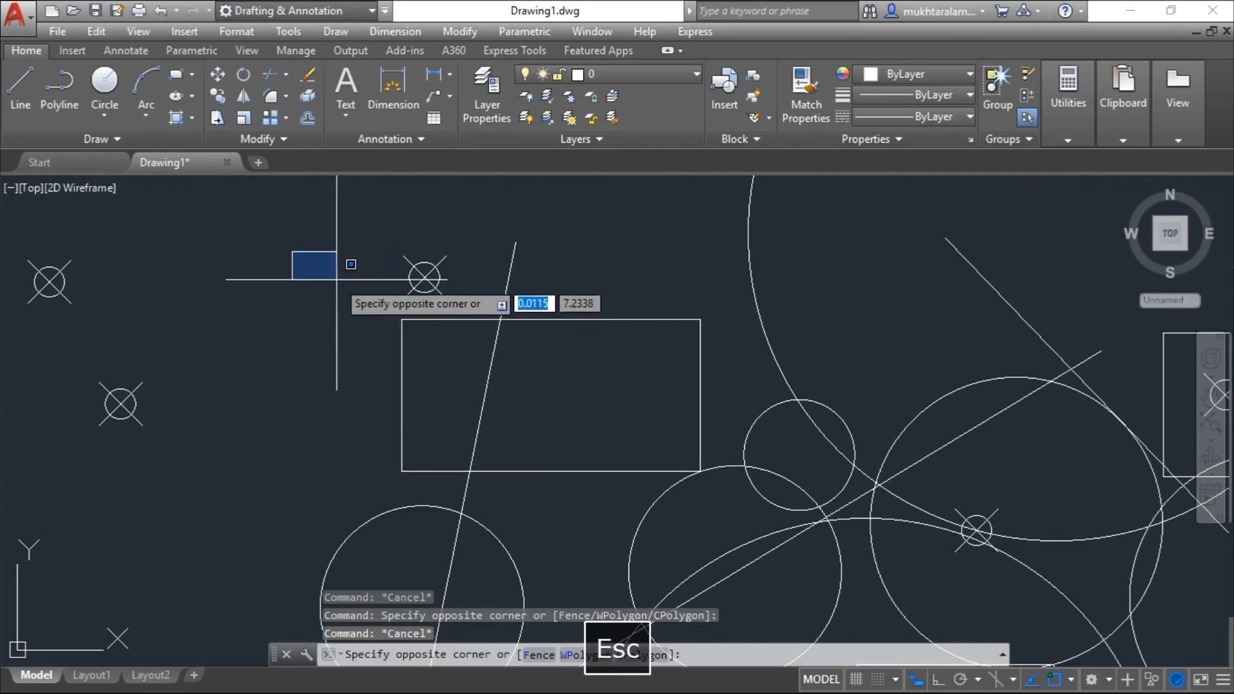
click(550, 384)
key(Escape)
Step: Select the smallest circle, beside the leftmost rectangle, by enclosing it in a left-to-right selection window, and clear the selection
scroll(258, 323, down, 4)
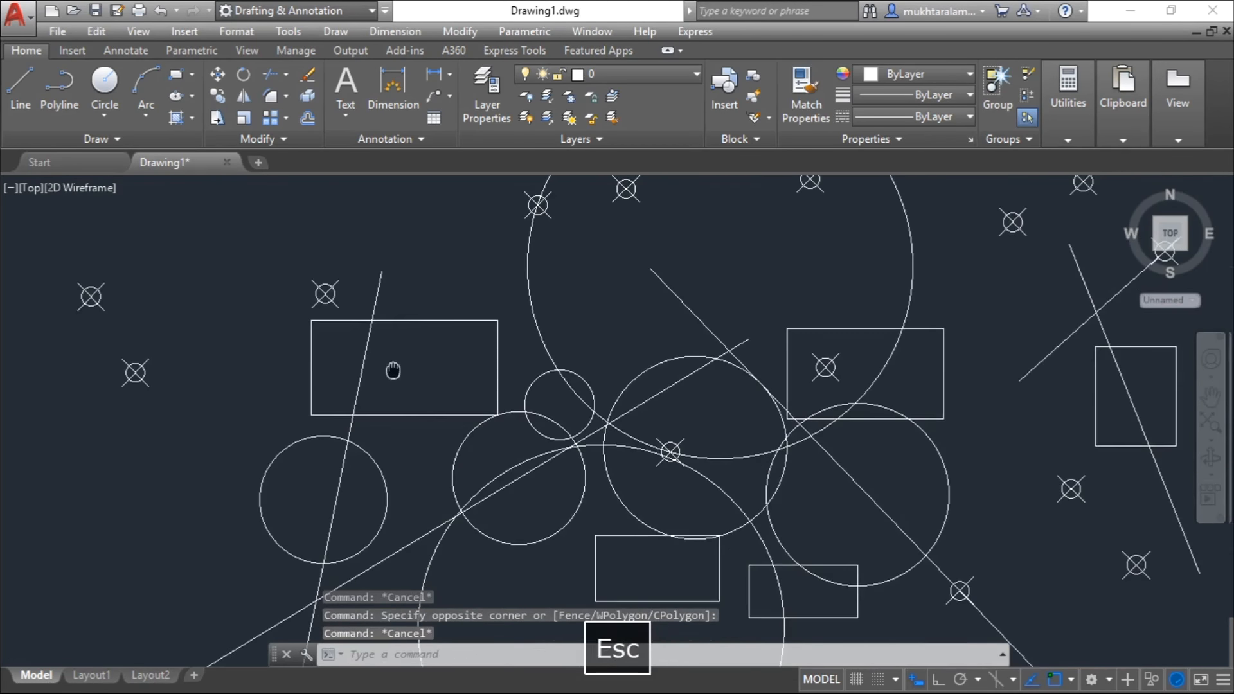
scroll(405, 349, up, 4)
click(489, 298)
key(Escape)
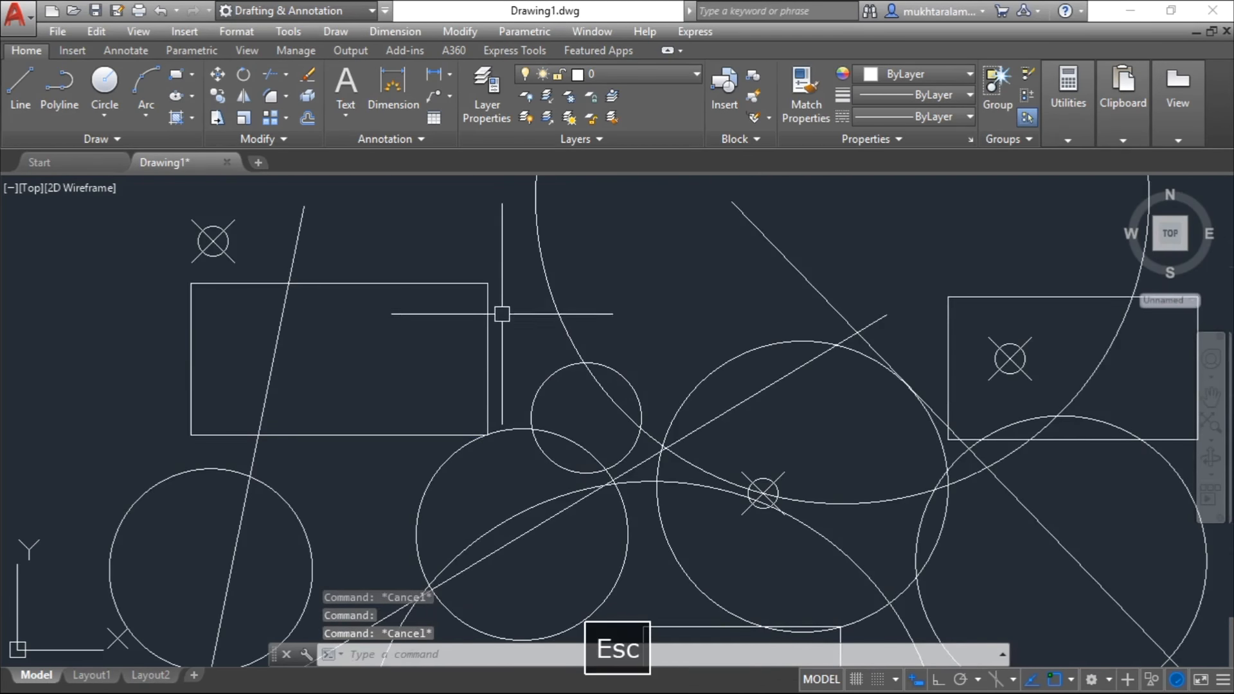
click(502, 310)
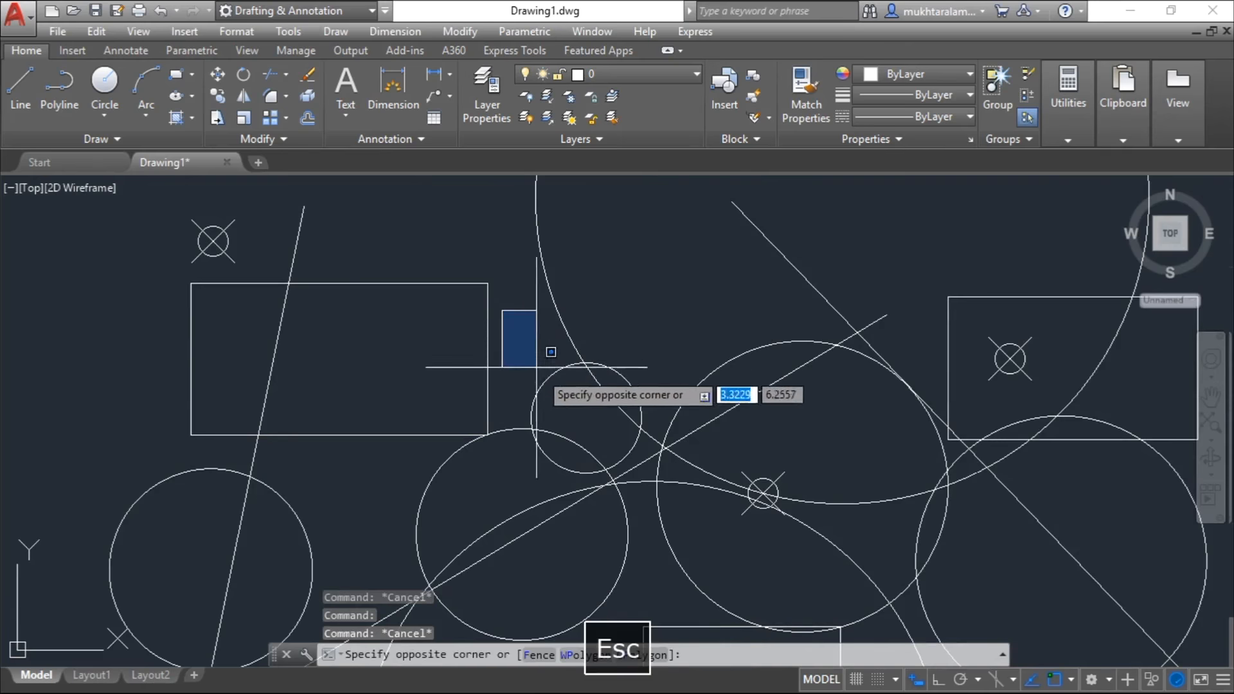
click(666, 517)
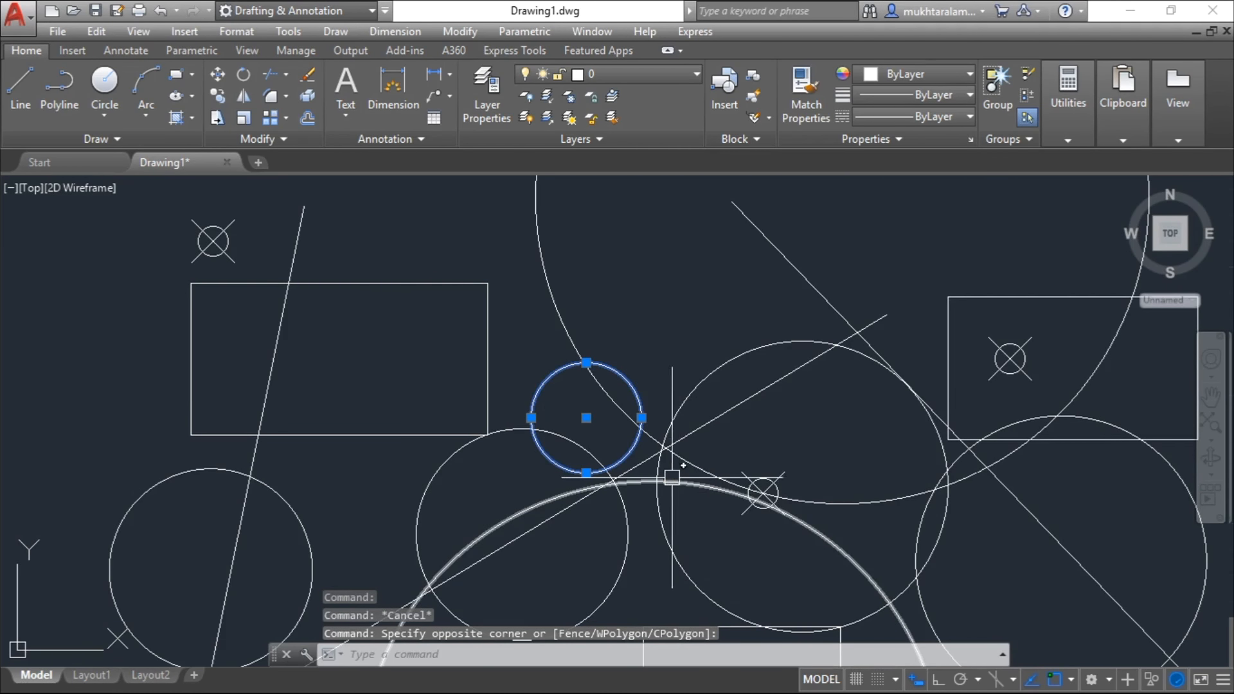
key(Escape)
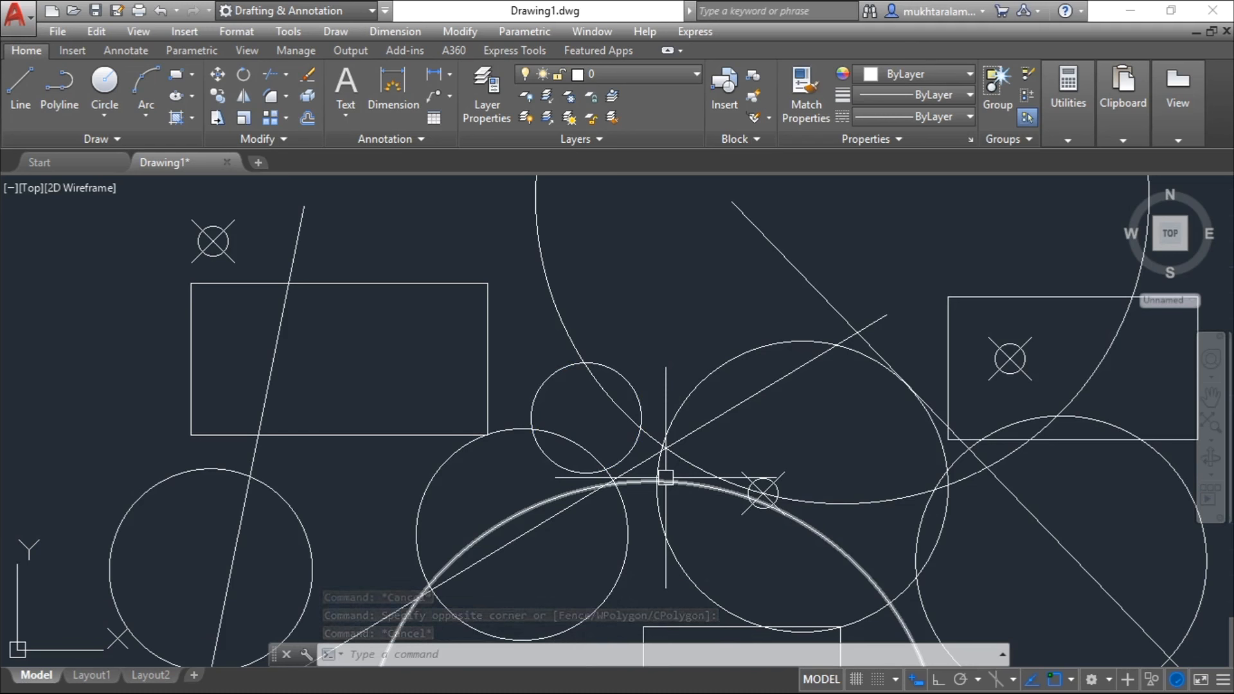
Step: Select the large lower circle and the five smaller circles one by one, leaving out the large upper circle, and clear the selection
scroll(665, 358, down, 5)
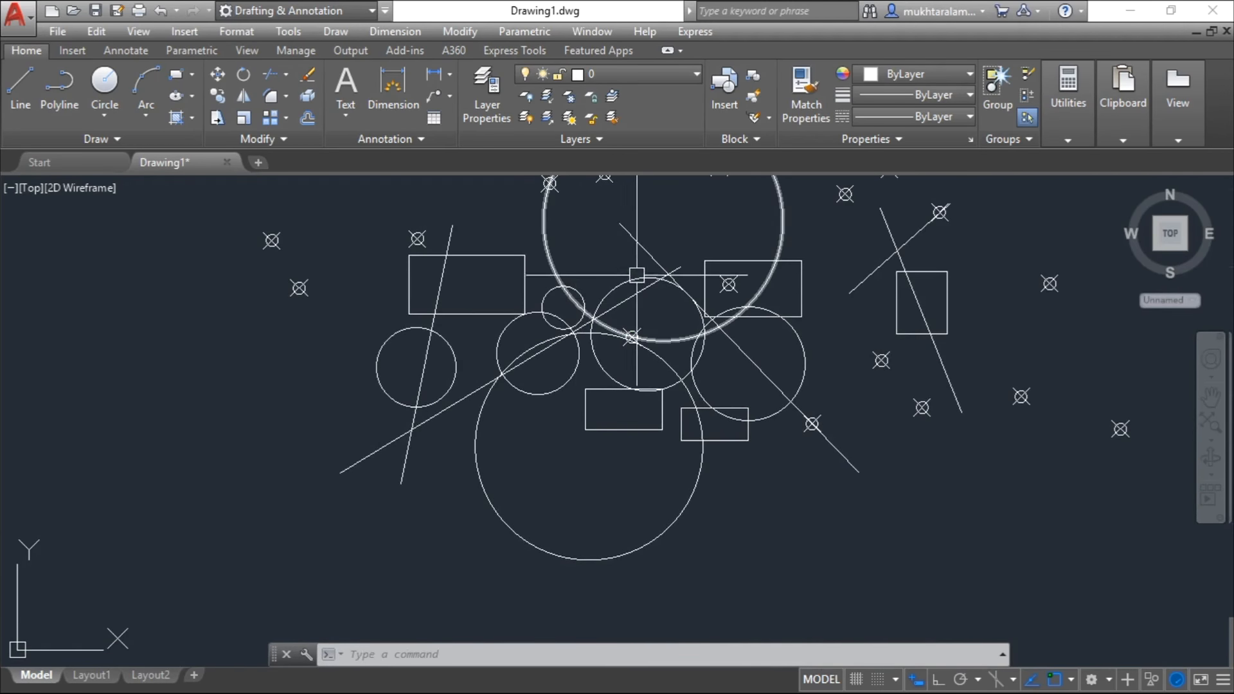
key(Escape)
key(Escape)
scroll(664, 358, down, 3)
middle_drag(664, 358, 633, 389)
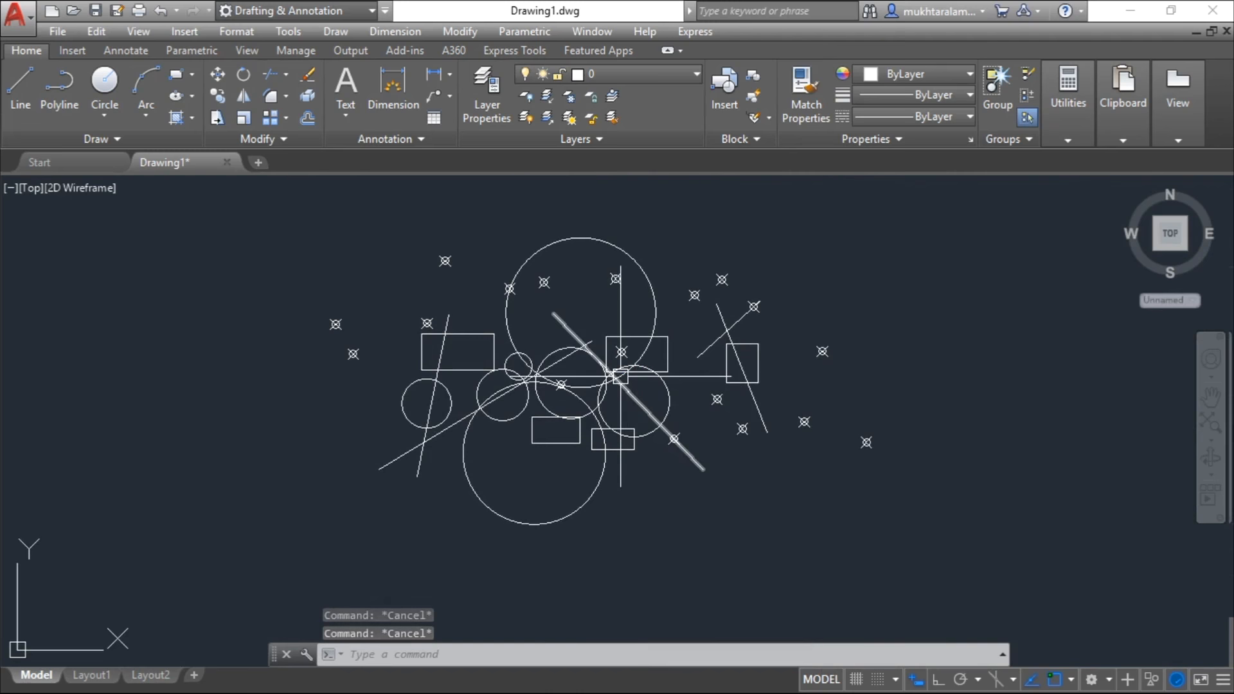
middle_drag(653, 433, 653, 454)
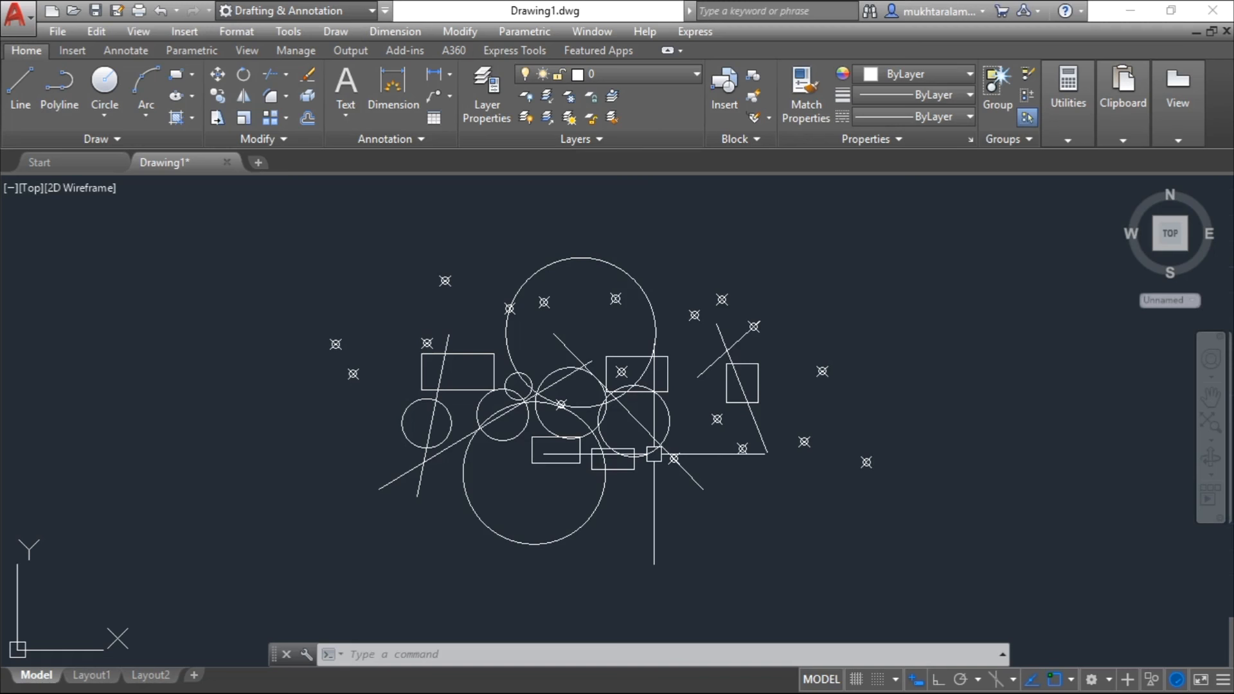
click(548, 543)
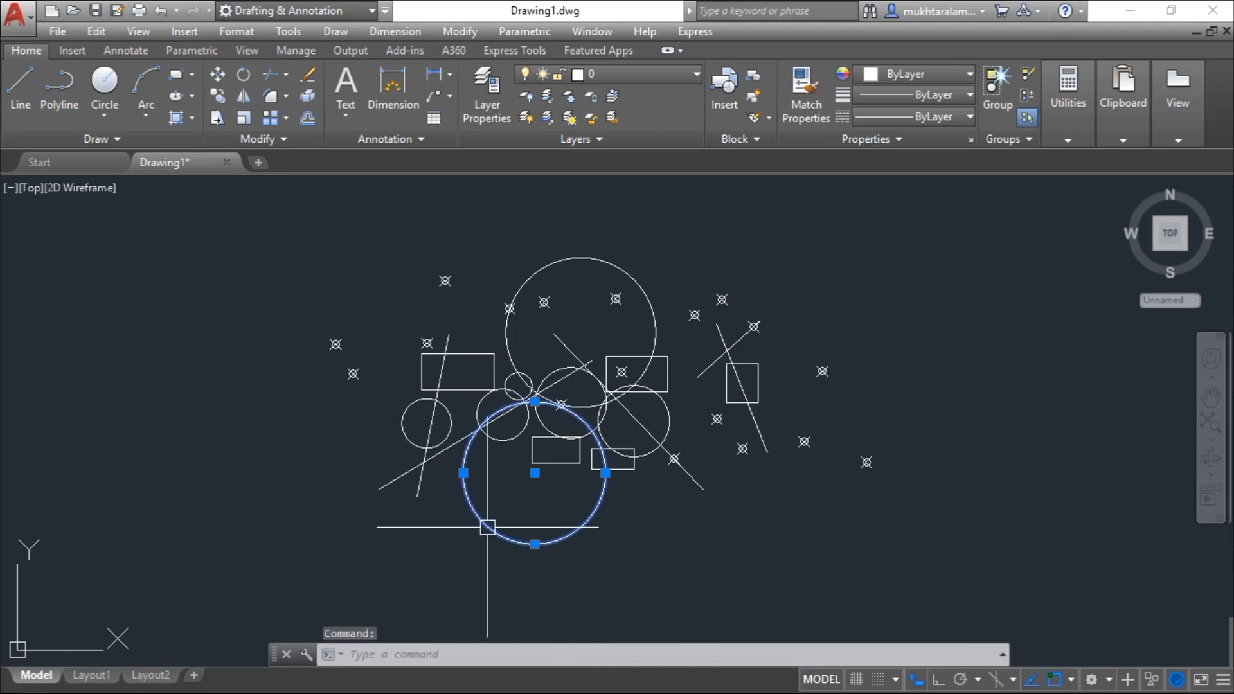
click(408, 406)
click(495, 442)
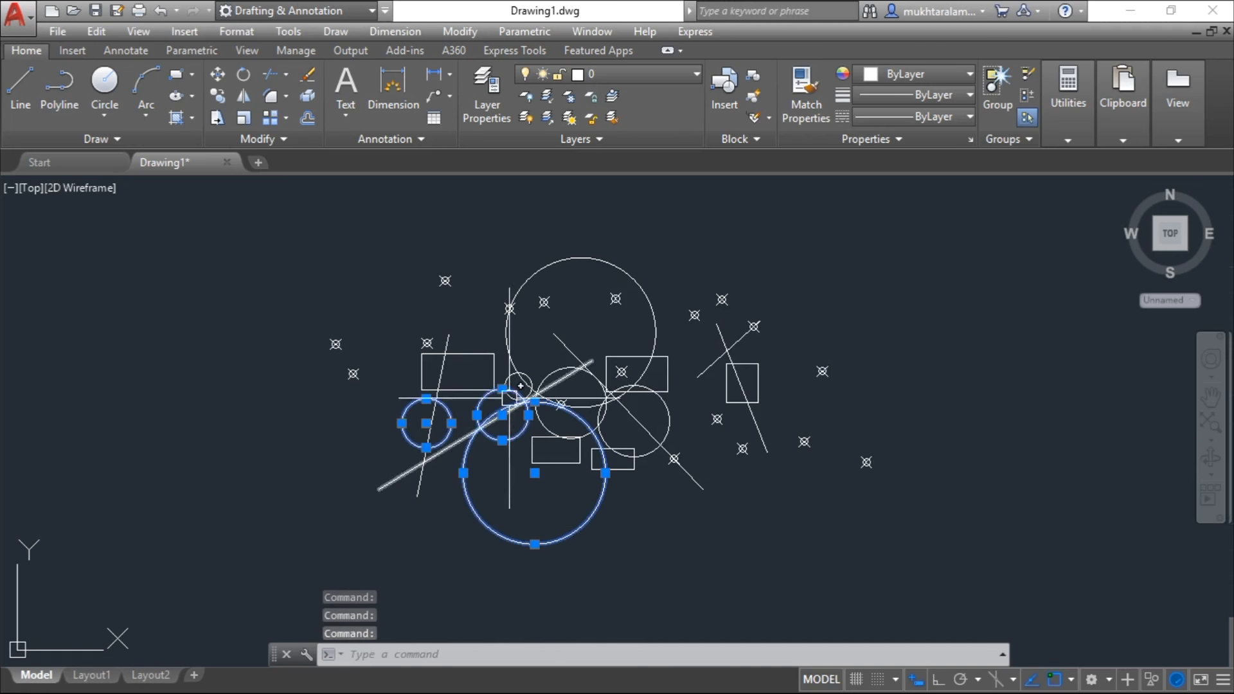
click(521, 374)
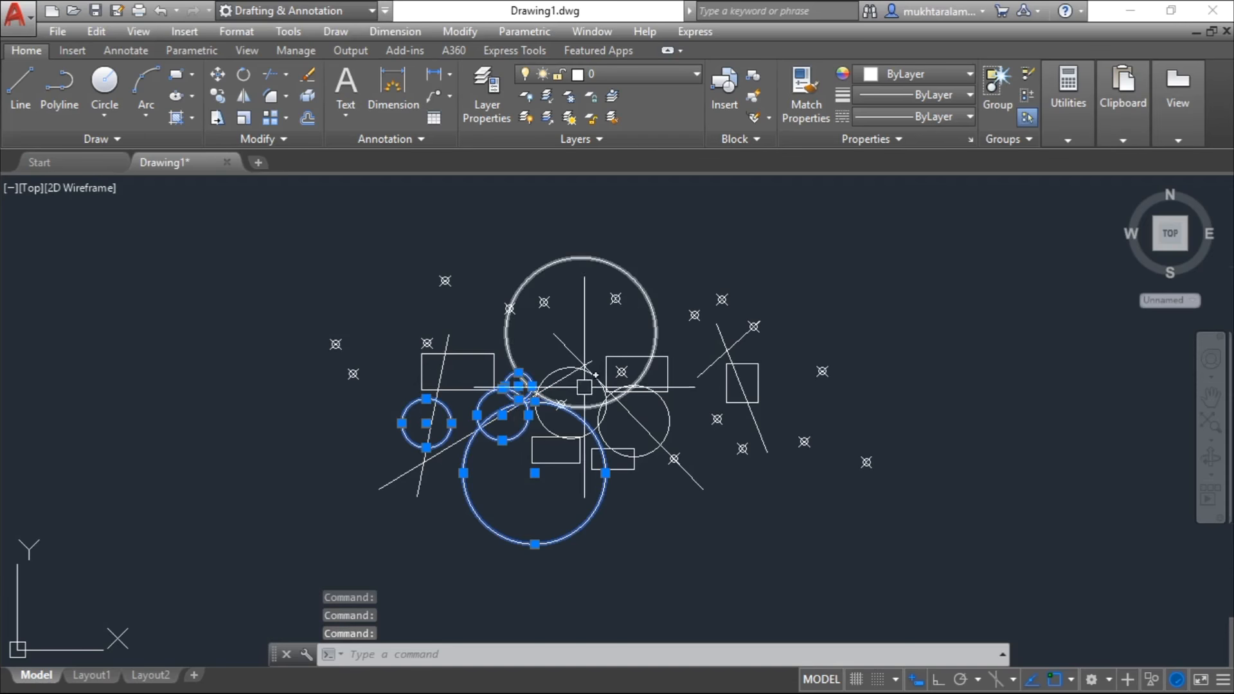
click(597, 422)
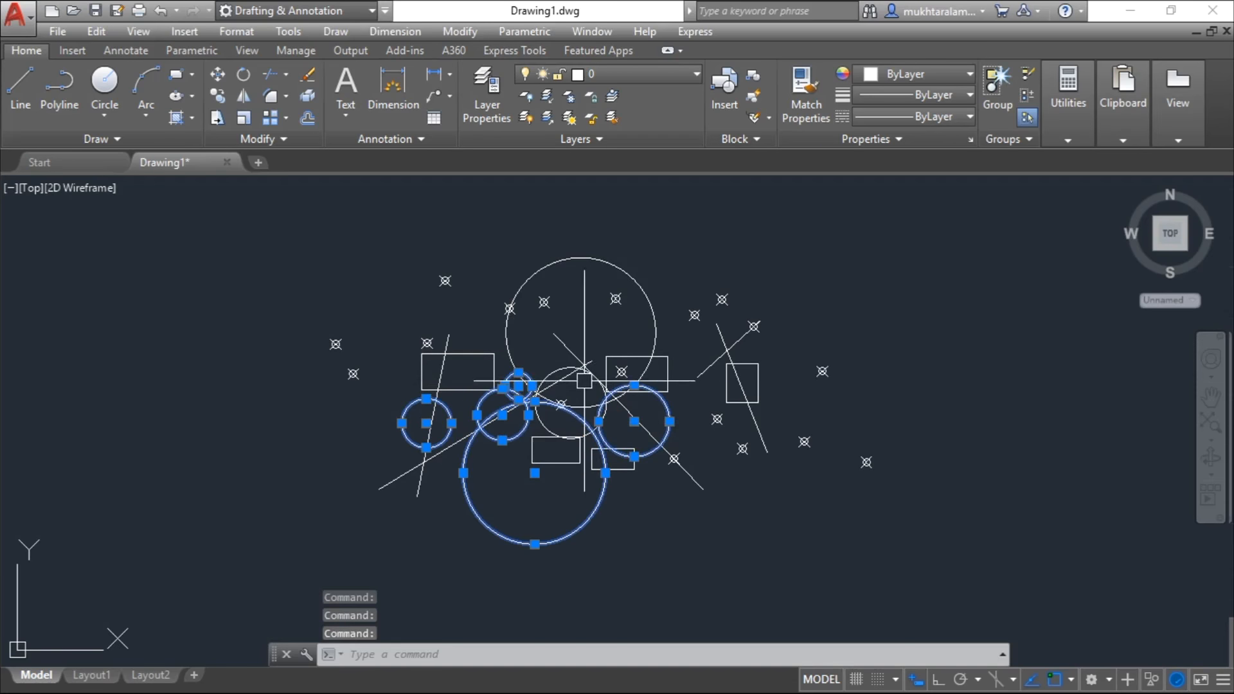
click(553, 368)
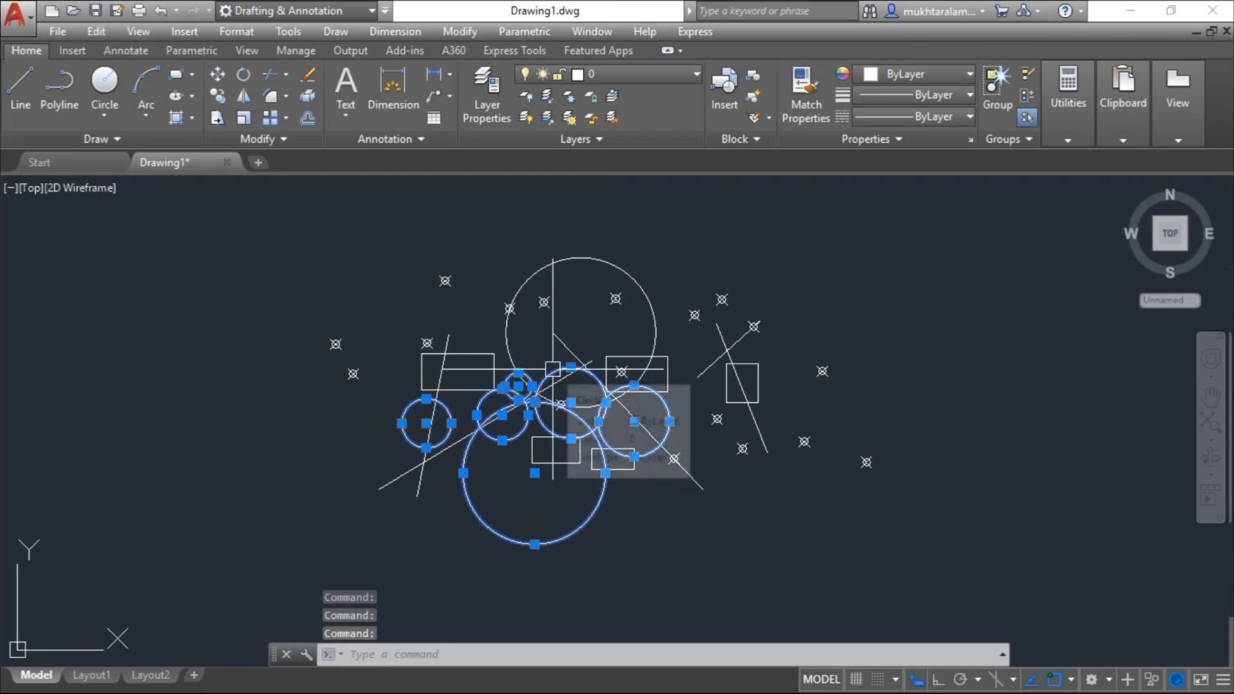
key(Escape)
Step: Select the large lower circle and use Select Similar to extend the selection to all circles in the drawing
scroll(563, 515, up, 2)
middle_drag(560, 518, 524, 537)
click(573, 528)
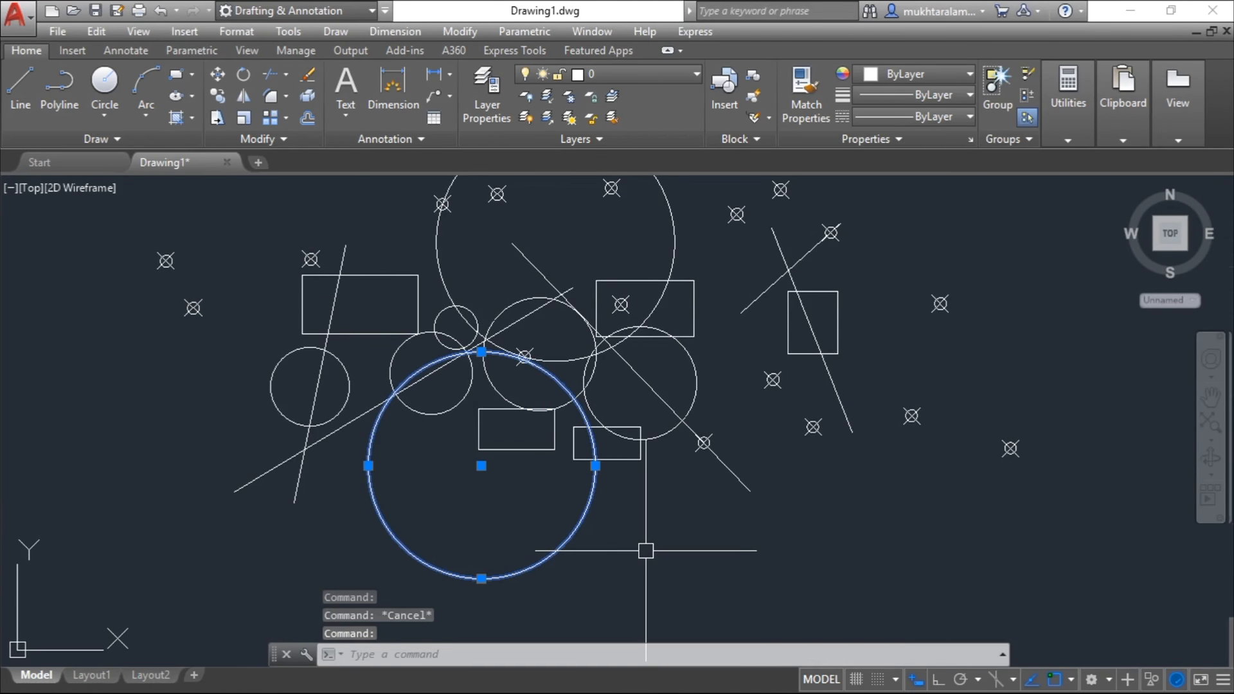
right_click(615, 522)
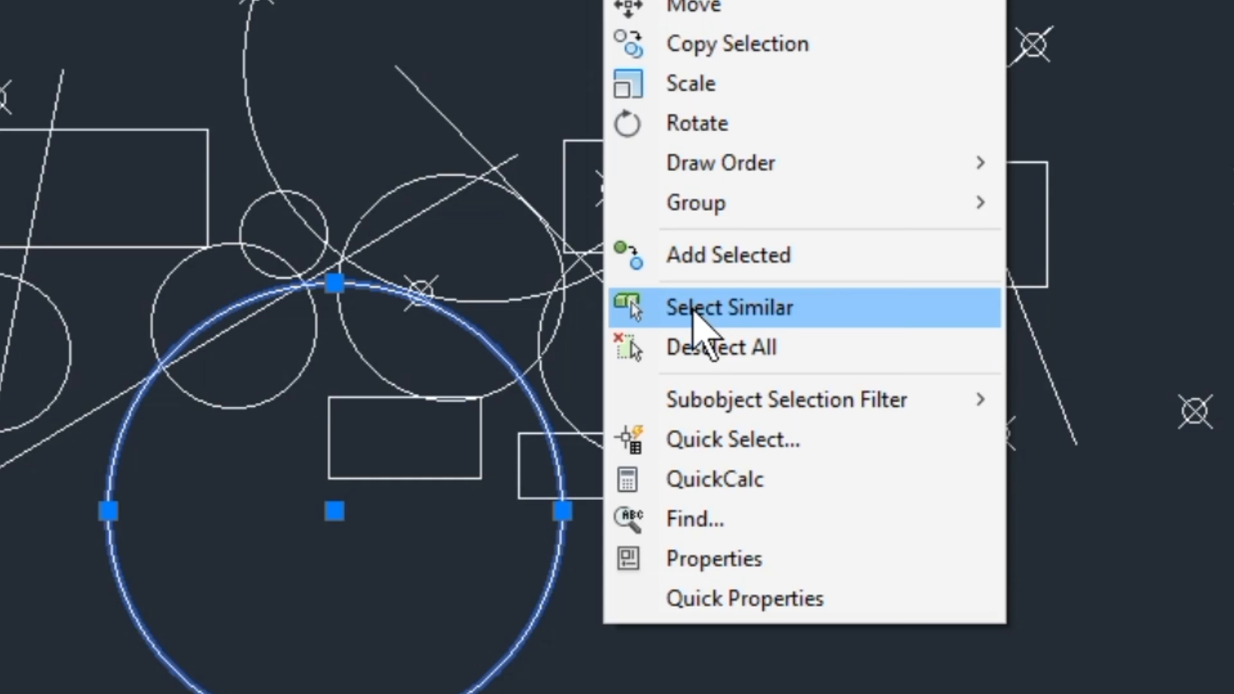
click(694, 309)
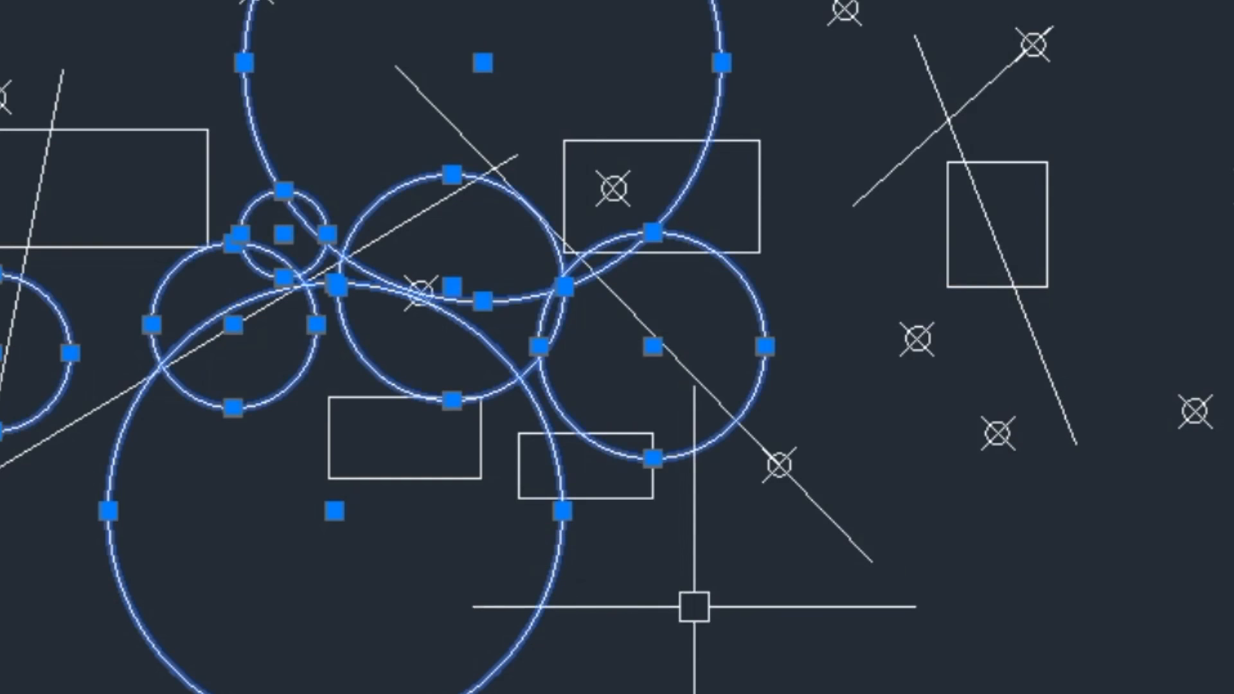
Step: Move the selected circles horizontally into the empty area right of the lines, rectangles and points
middle_drag(691, 606, 621, 634)
middle_drag(532, 560, 522, 548)
scroll(524, 551, down, 2)
middle_drag(542, 568, 375, 564)
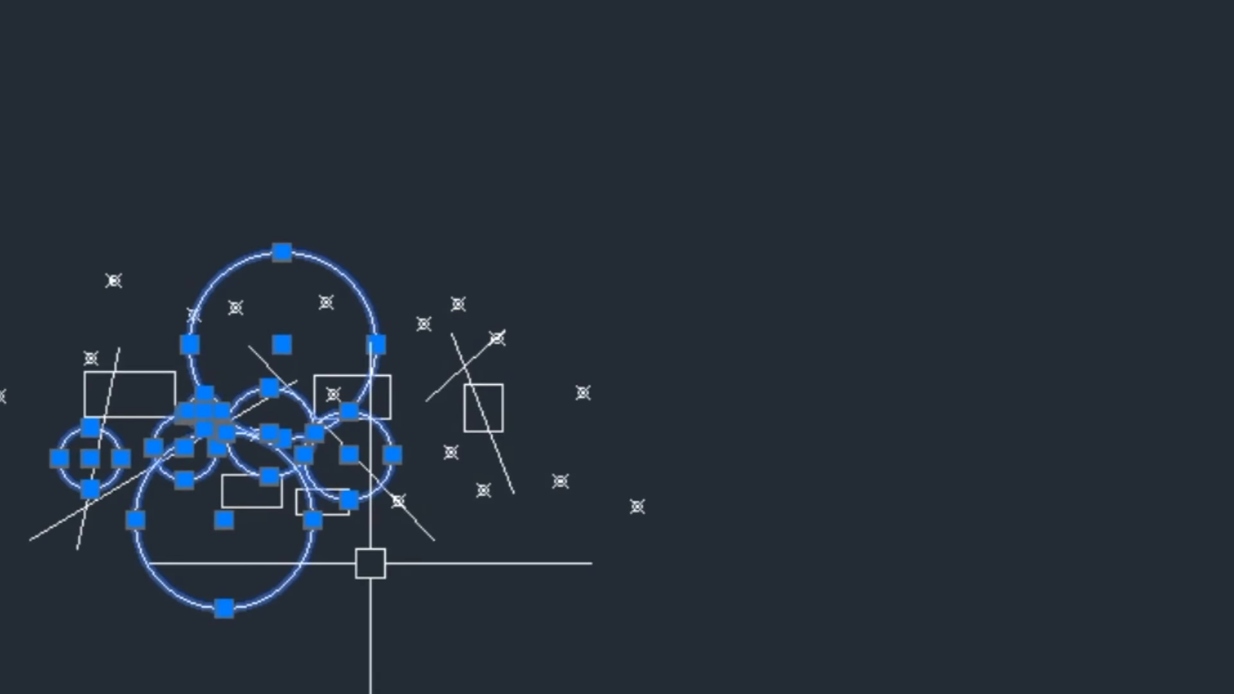
text(m)
key(Return)
click(375, 640)
click(1233, 652)
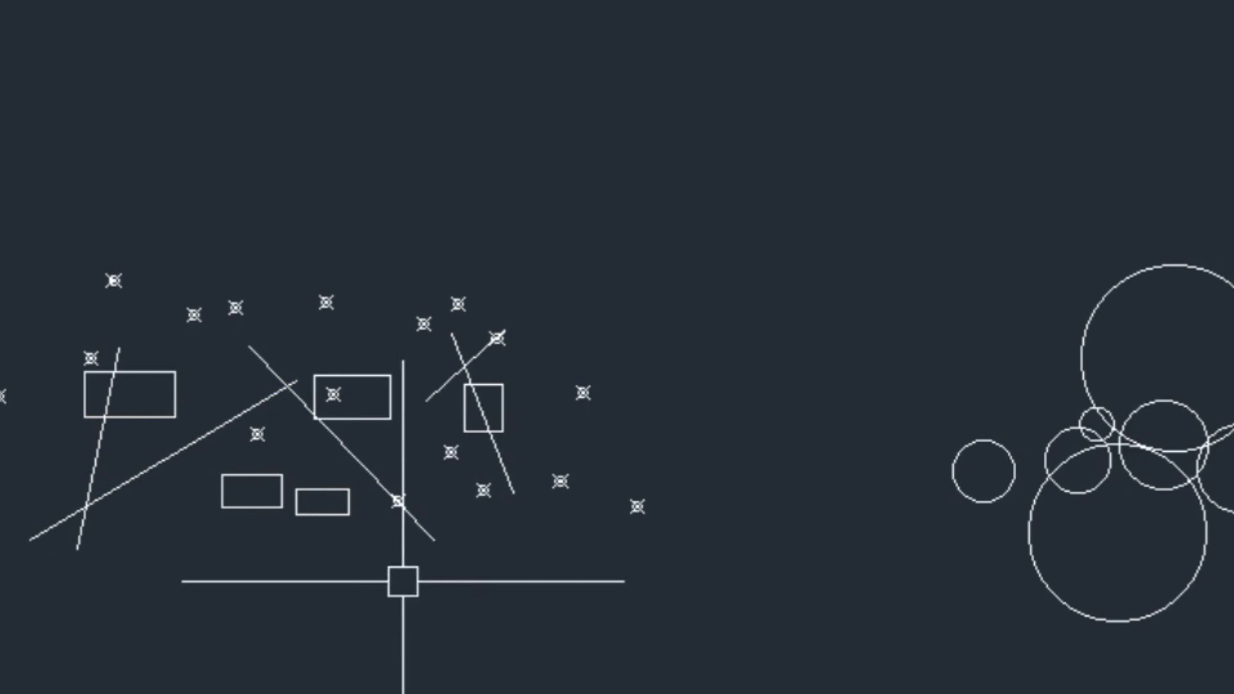
Step: Pick one point near the lower end of the right-hand sloped line and select all points with Select Similar
scroll(397, 604, up, 2)
middle_drag(395, 628, 373, 657)
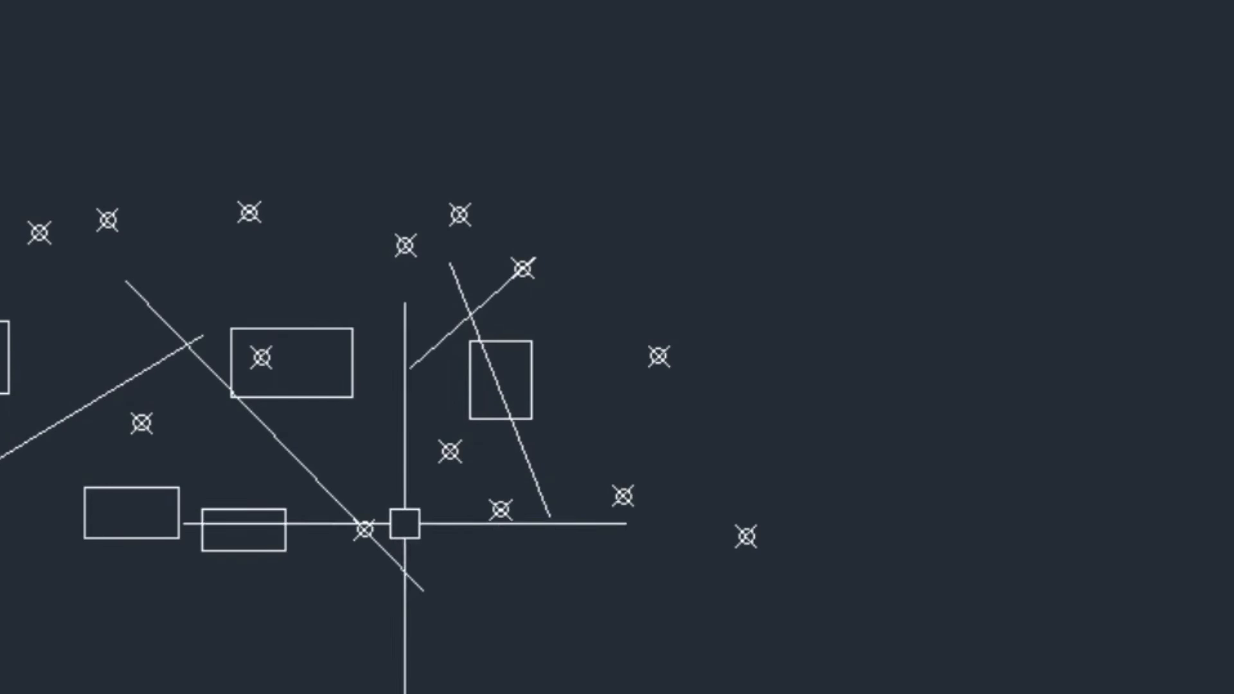
scroll(414, 539, up, 2)
scroll(423, 558, down, 2)
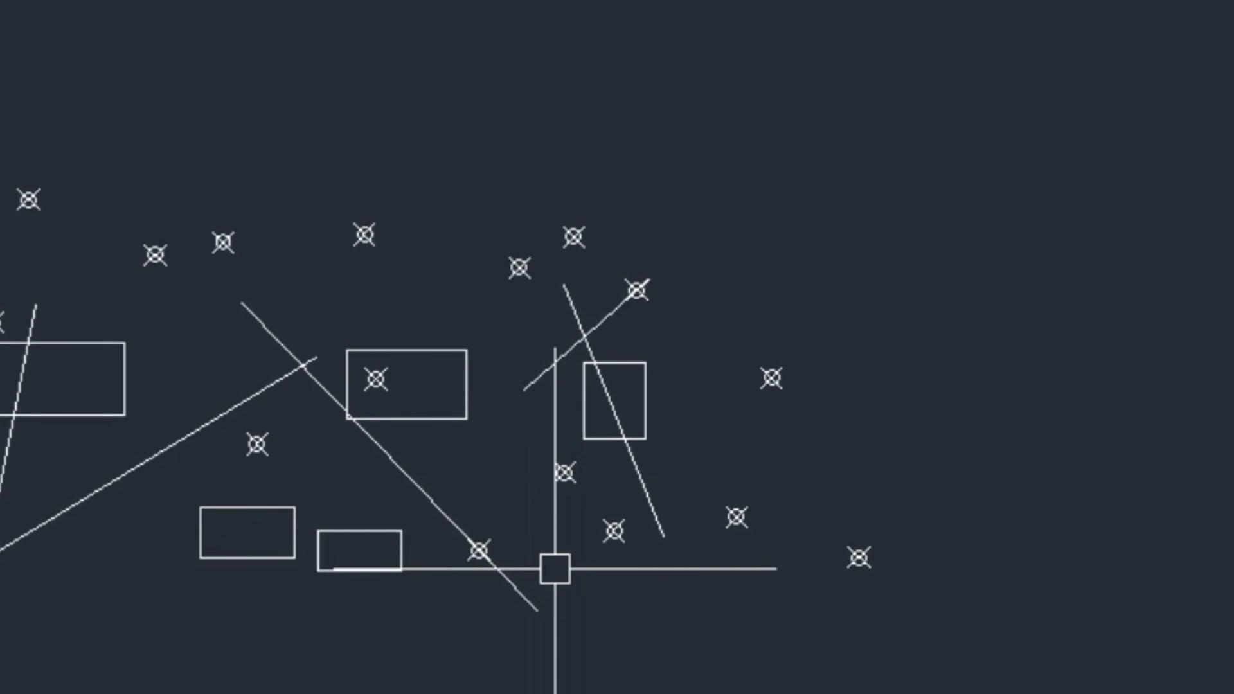
scroll(609, 567, up, 2)
click(615, 474)
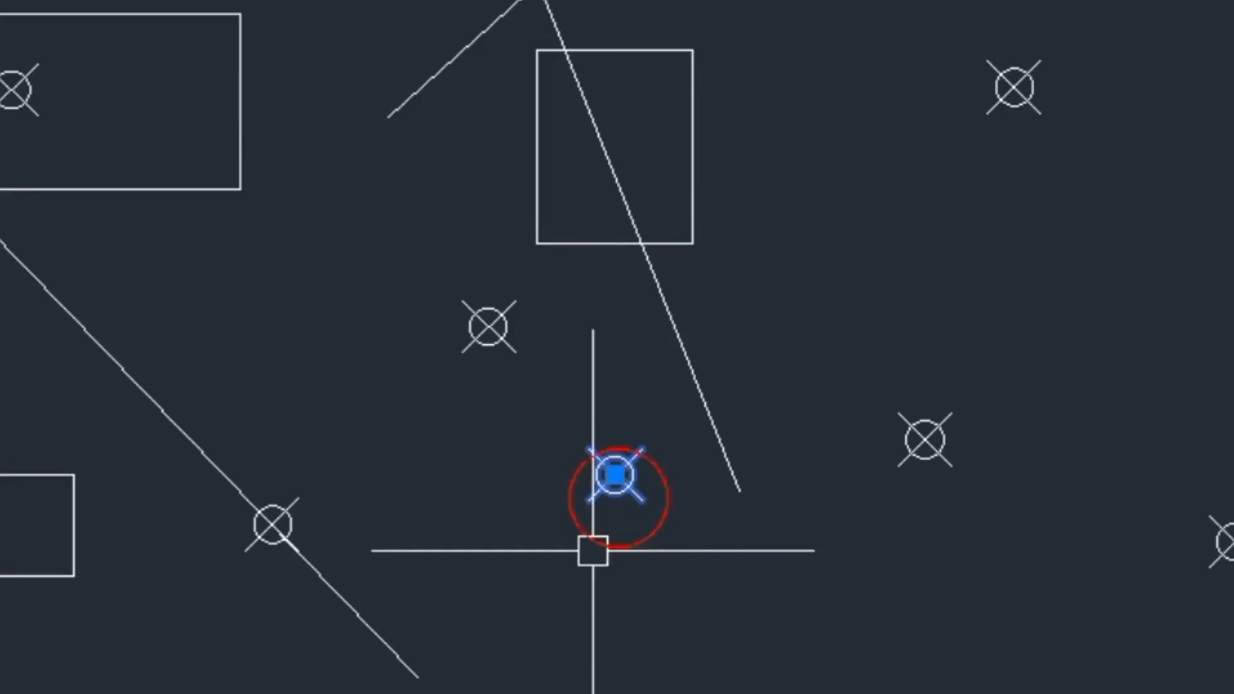
right_click(560, 639)
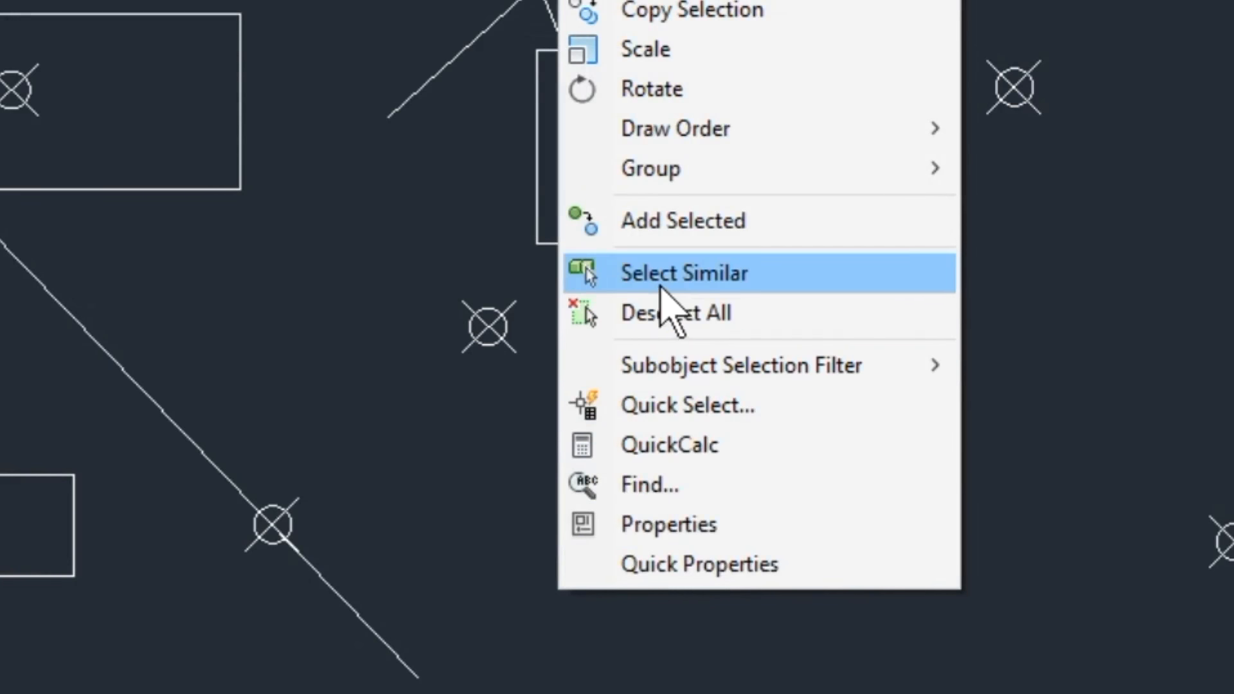
click(659, 287)
scroll(663, 356, down, 3)
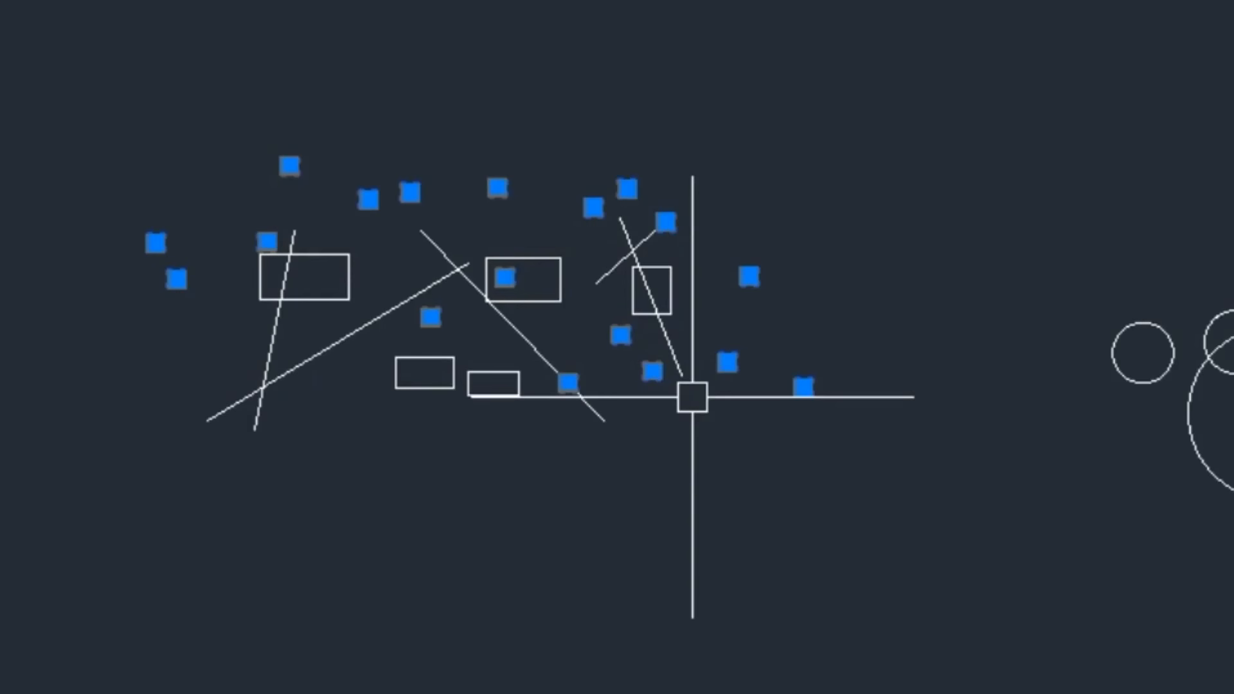
Step: Move the selected points horizontally to the left, away from the lines and rectangles
text(m)
key(Return)
click(696, 504)
click(0, 504)
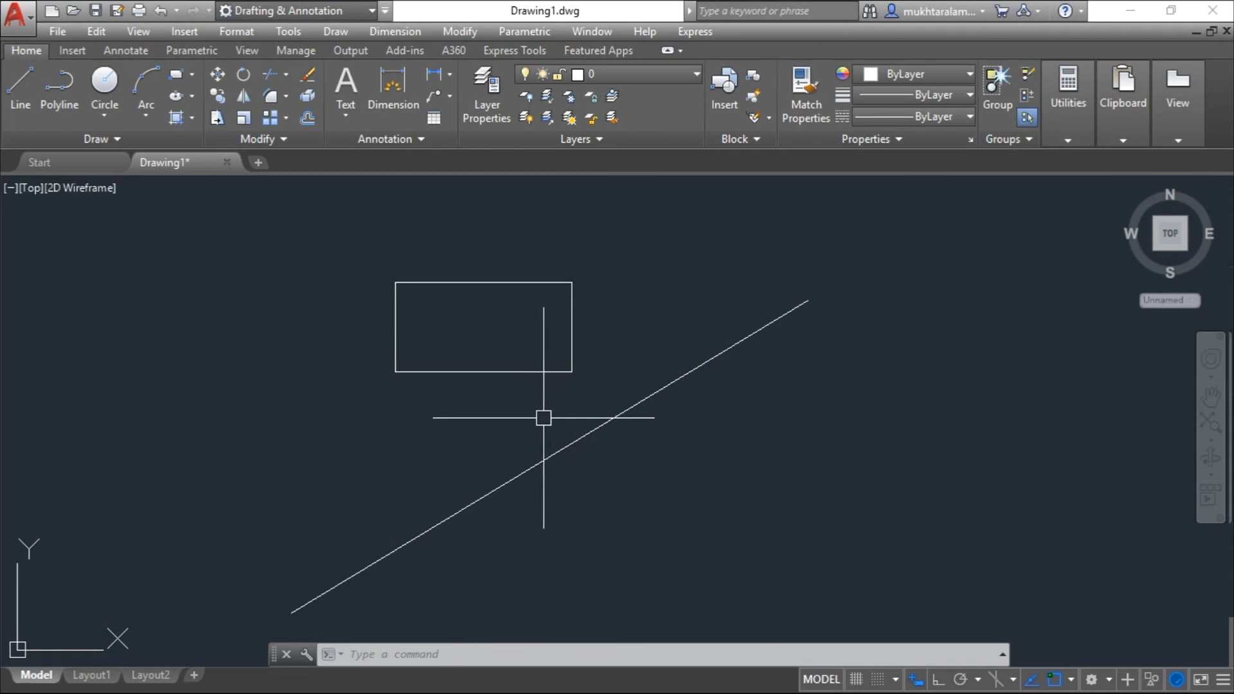
Step: Select the long sloped line and the rectangle above it to show their grips, and clear the selection
click(566, 442)
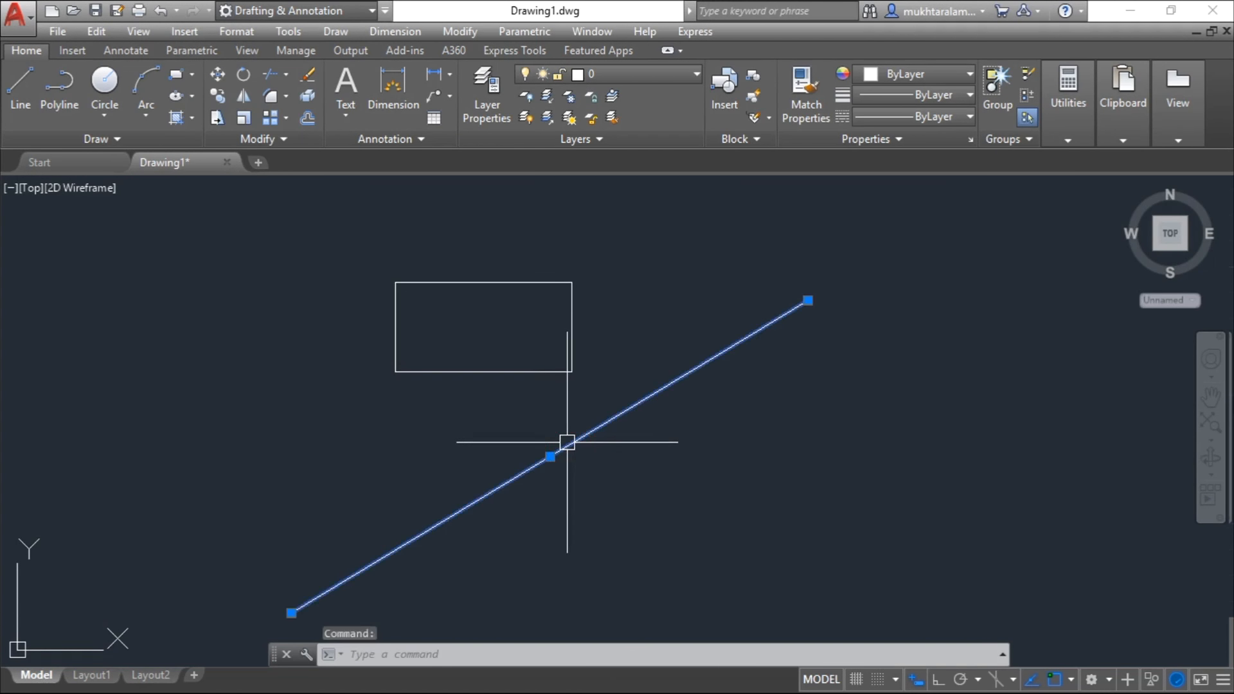
middle_drag(680, 537, 710, 471)
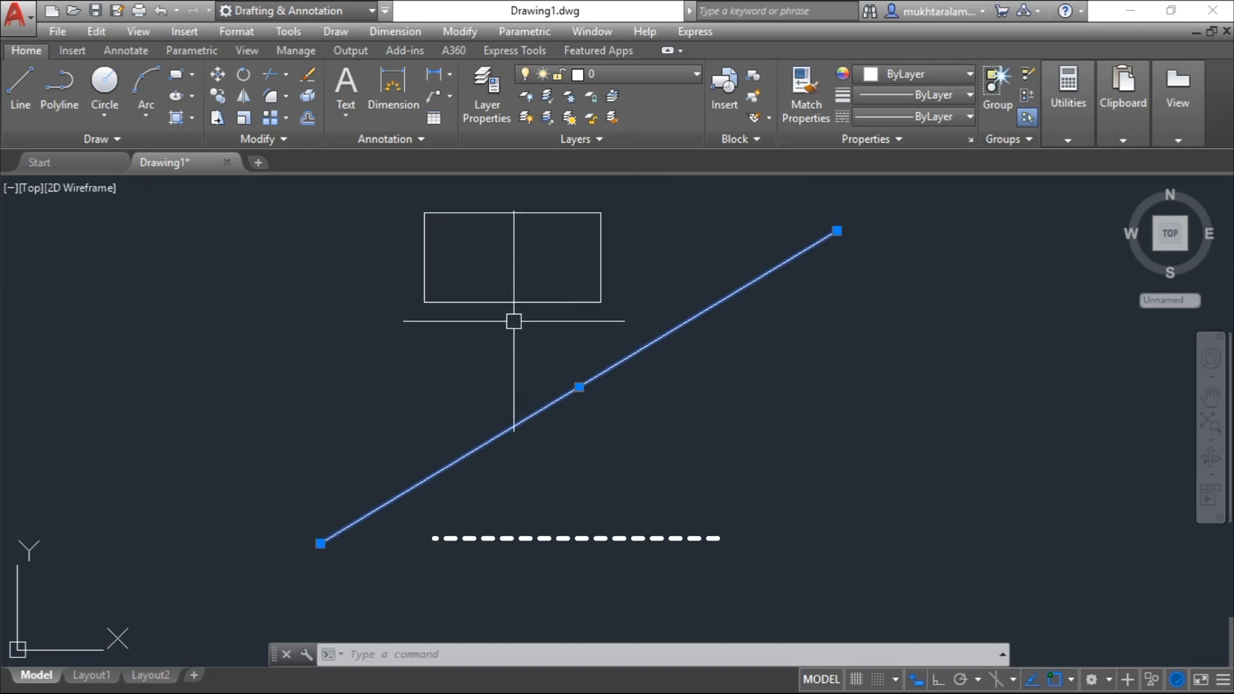
click(508, 302)
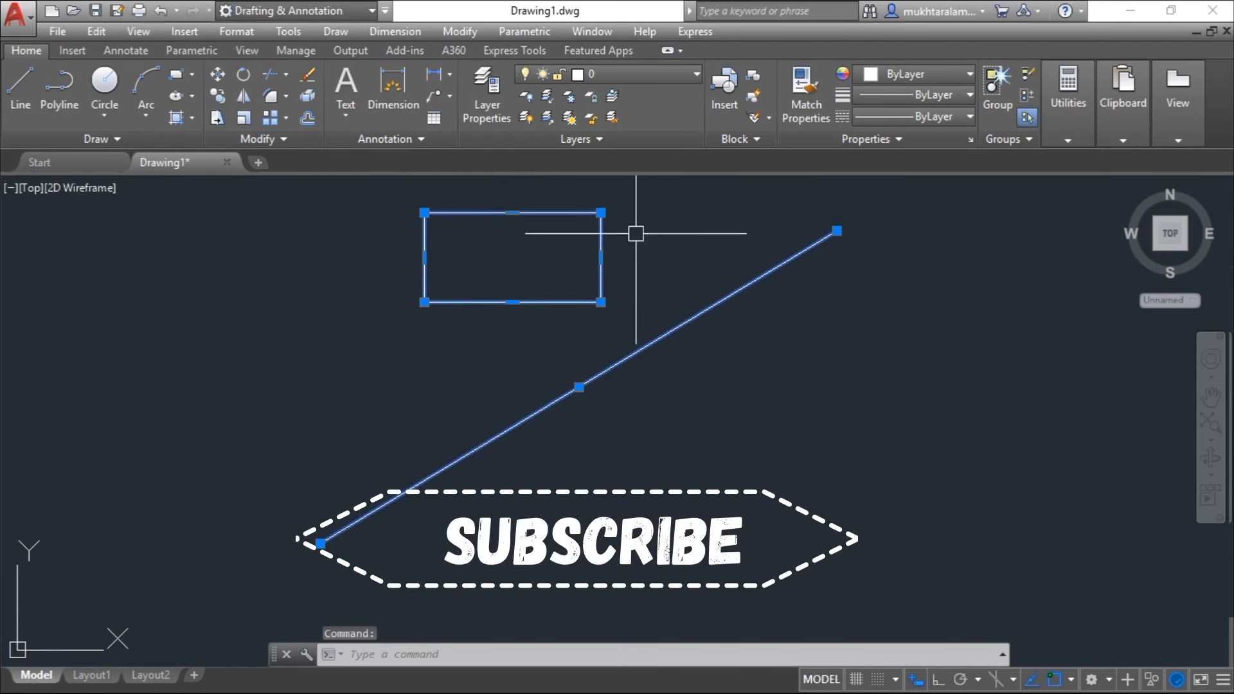
key(Escape)
Step: Select the separate circle to the right of the line and rectangle to show its grips
scroll(717, 403, down, 4)
middle_drag(716, 402, 163, 397)
scroll(832, 424, up, 4)
middle_drag(871, 451, 583, 388)
click(671, 297)
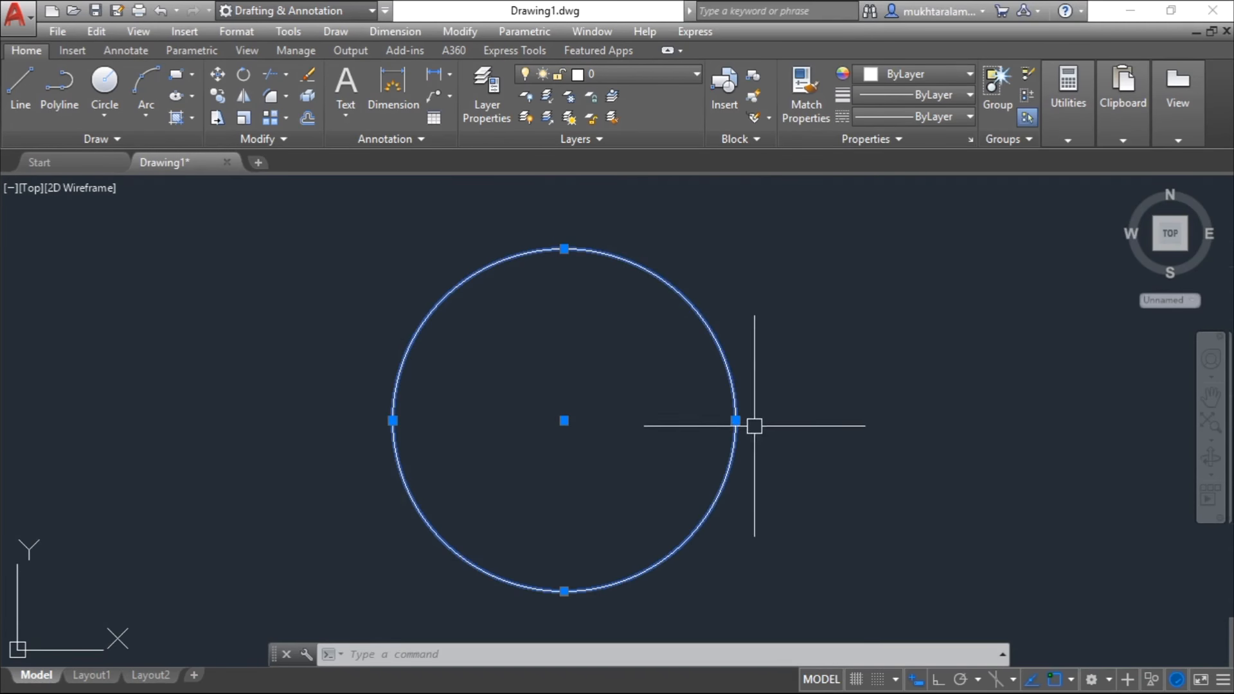
Step: Draw a nearly horizontal line about 6.5 units long below the lower end of the sloped line
scroll(628, 403, down, 2)
middle_drag(628, 402, 681, 391)
scroll(512, 442, down, 6)
middle_drag(308, 460, 745, 403)
key(space)
scroll(707, 391, up, 5)
click(576, 365)
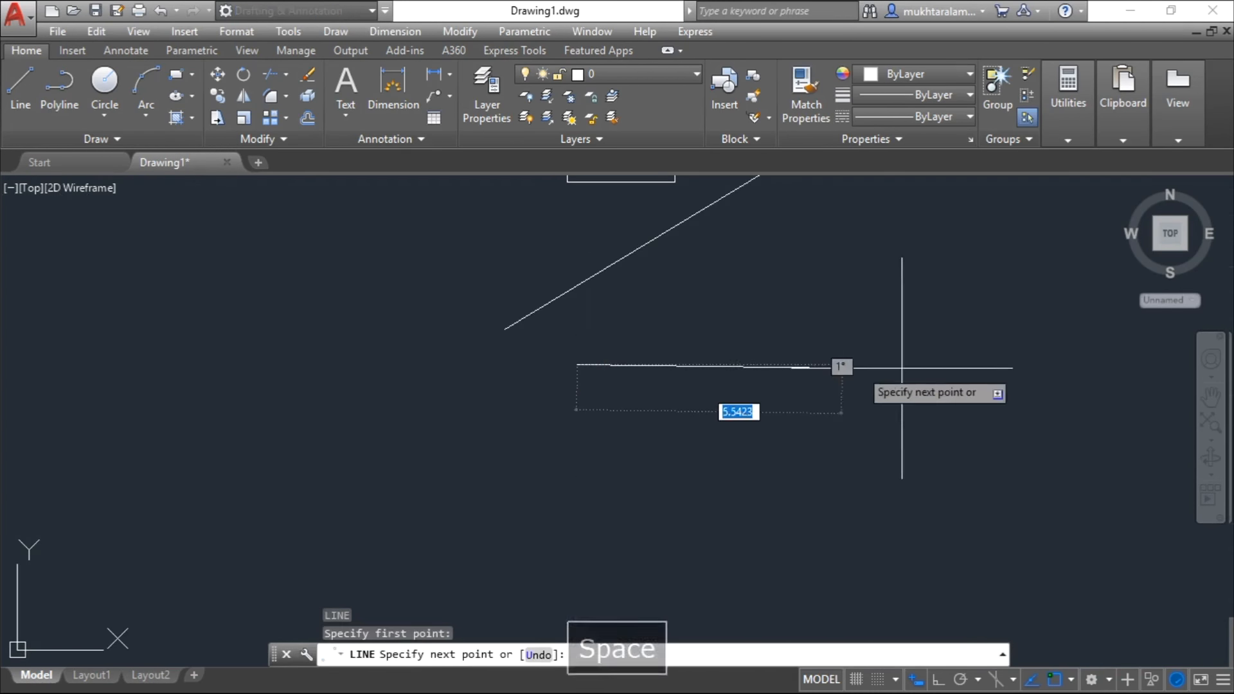
key(F8)
key(F7)
key(F7)
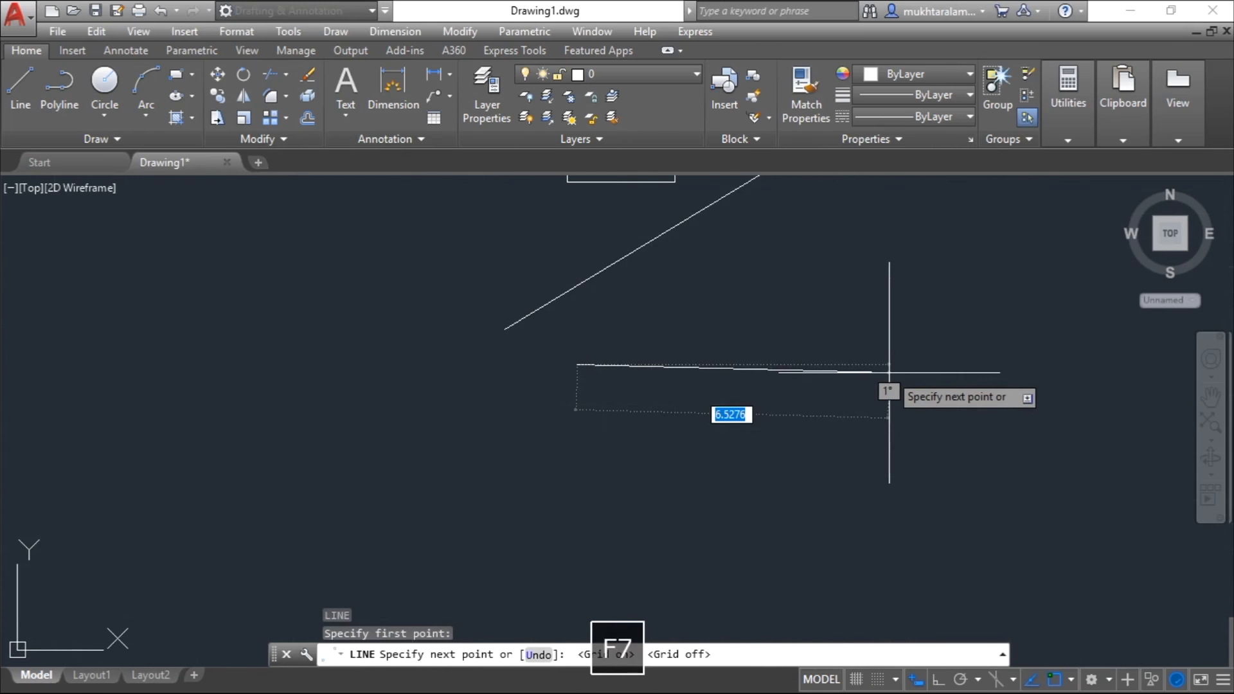
key(Escape)
middle_drag(906, 413, 852, 405)
scroll(753, 407, up, 3)
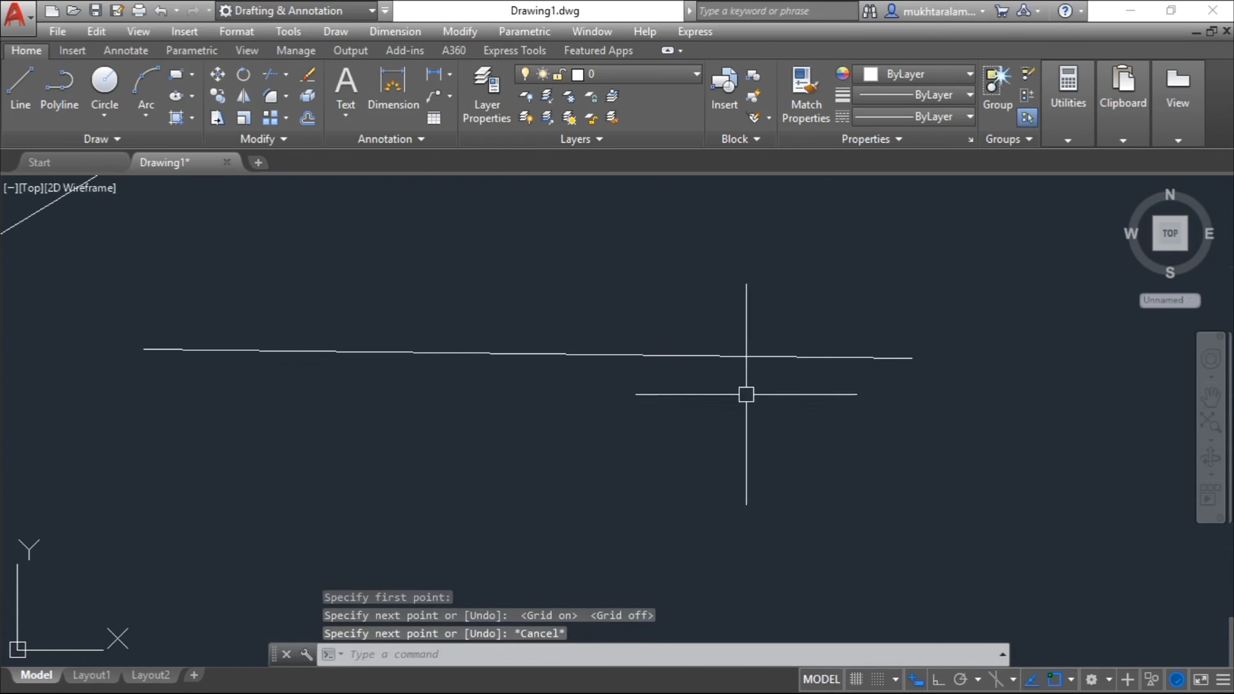
Step: Select the nearly horizontal line and extend it to the right with the Stretch option of its right endpoint grip
click(818, 355)
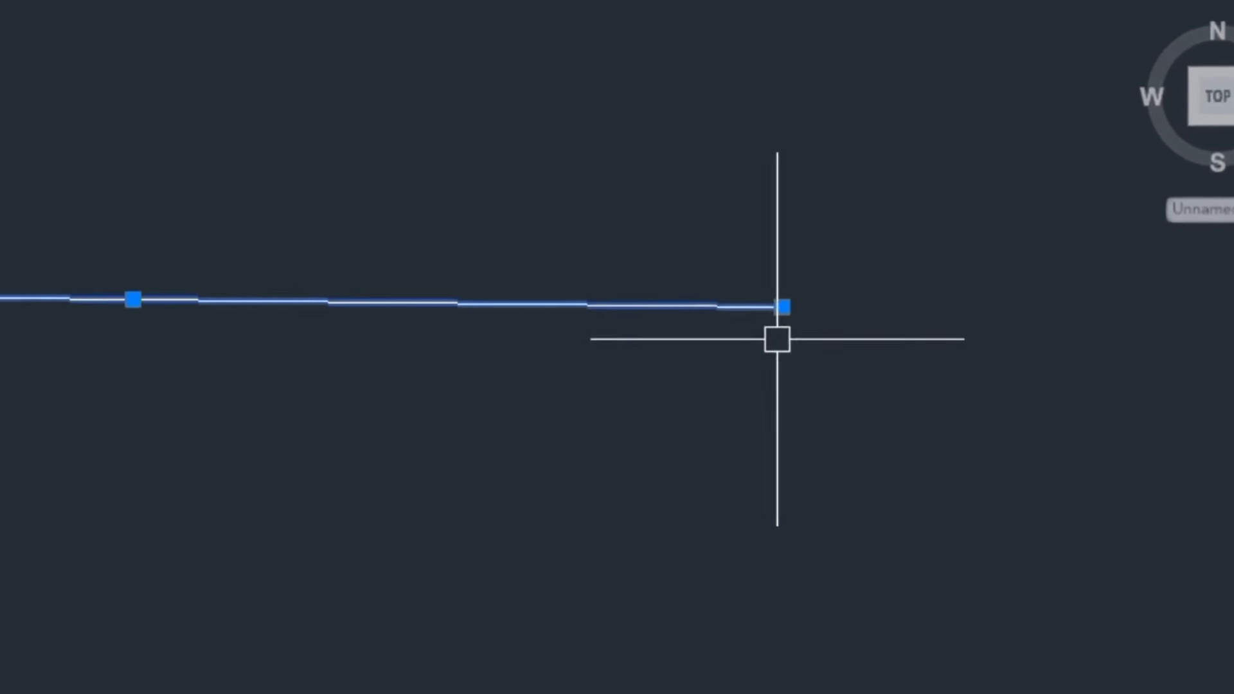
mouse_move(782, 308)
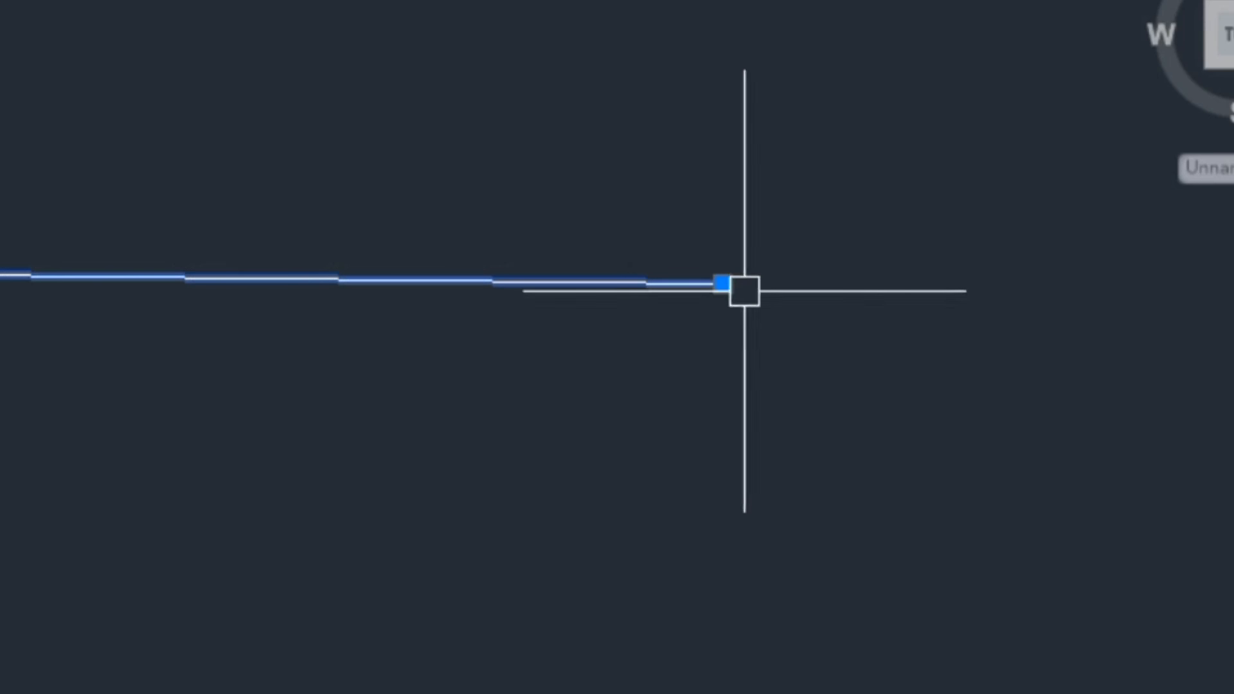
mouse_move(723, 283)
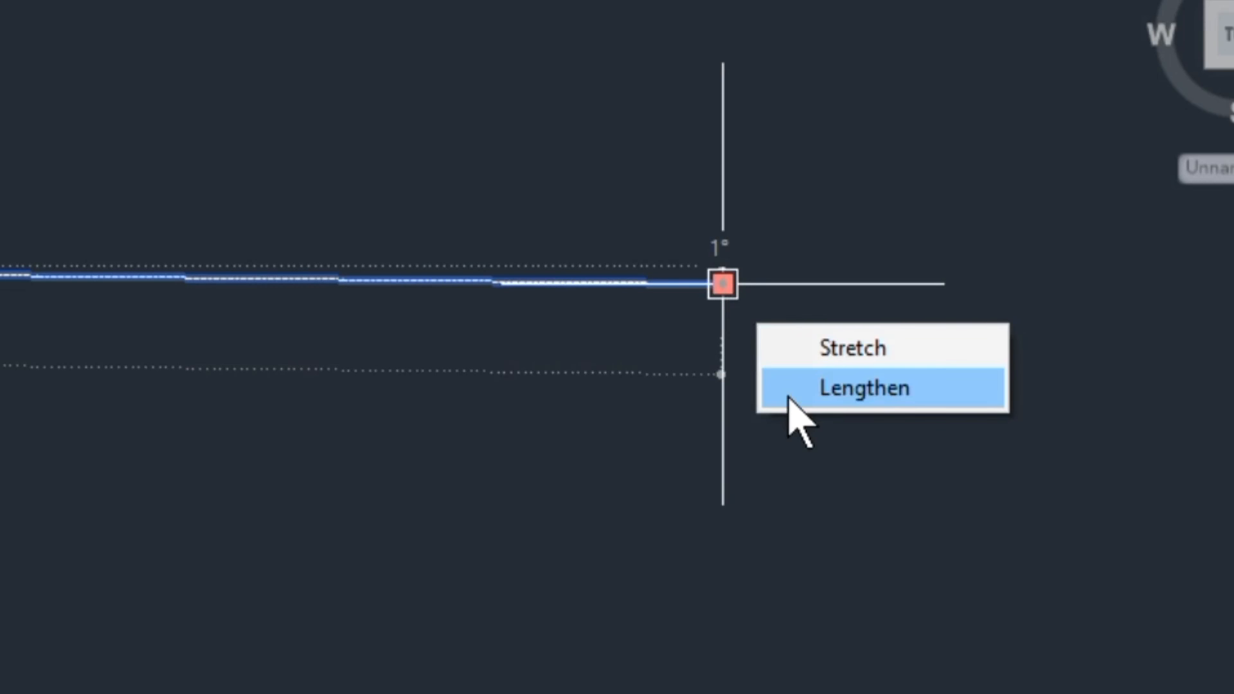
click(788, 337)
middle_drag(933, 327, 425, 327)
click(1026, 283)
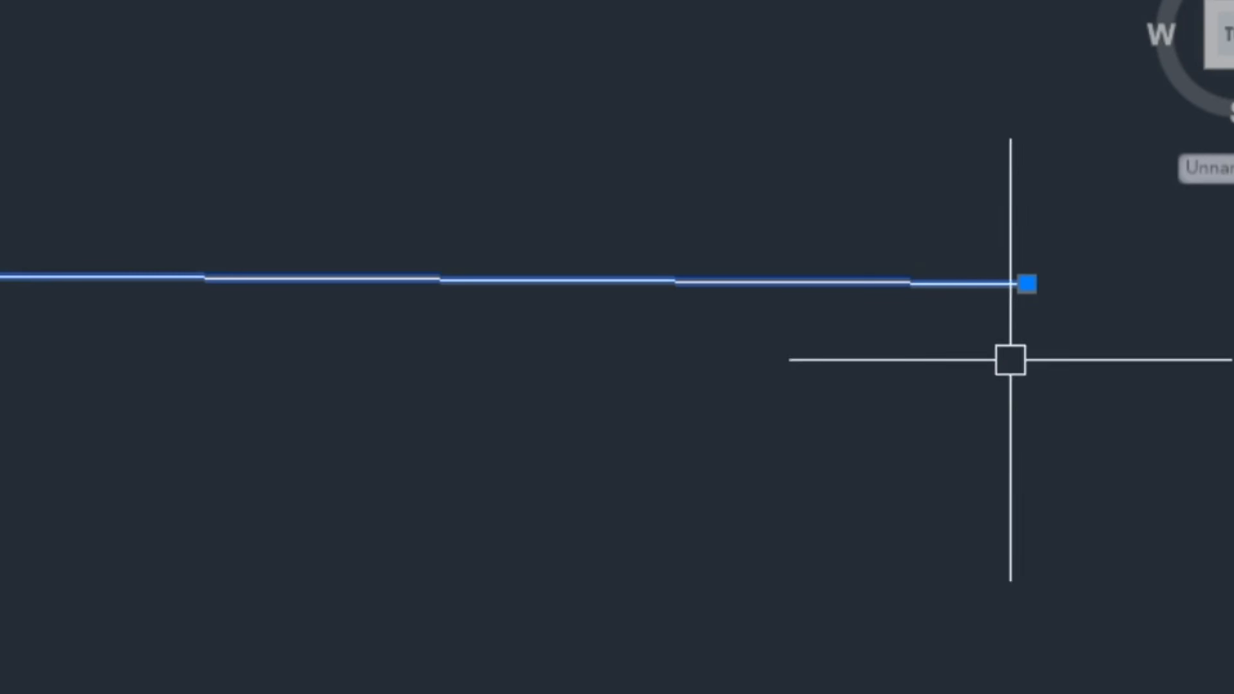
Step: Stretch the nearly horizontal line's right endpoint inward, outward and inward again, leaving the line shortened
mouse_move(1026, 283)
click(1092, 341)
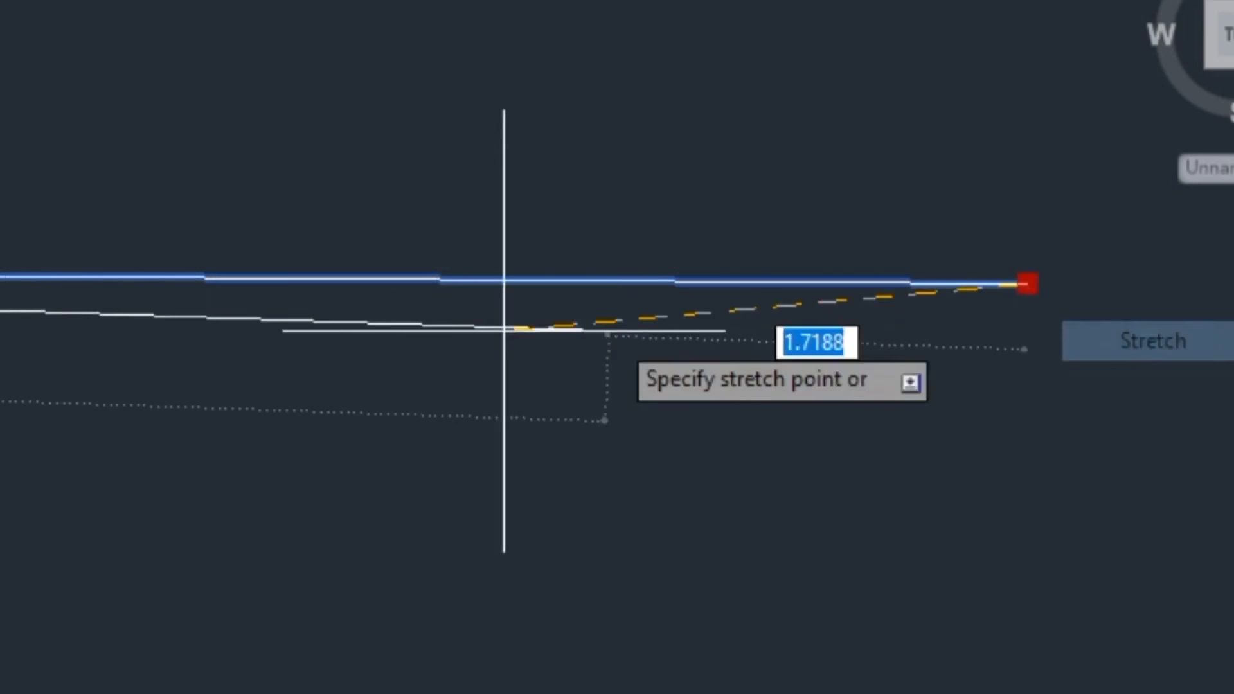
click(35, 276)
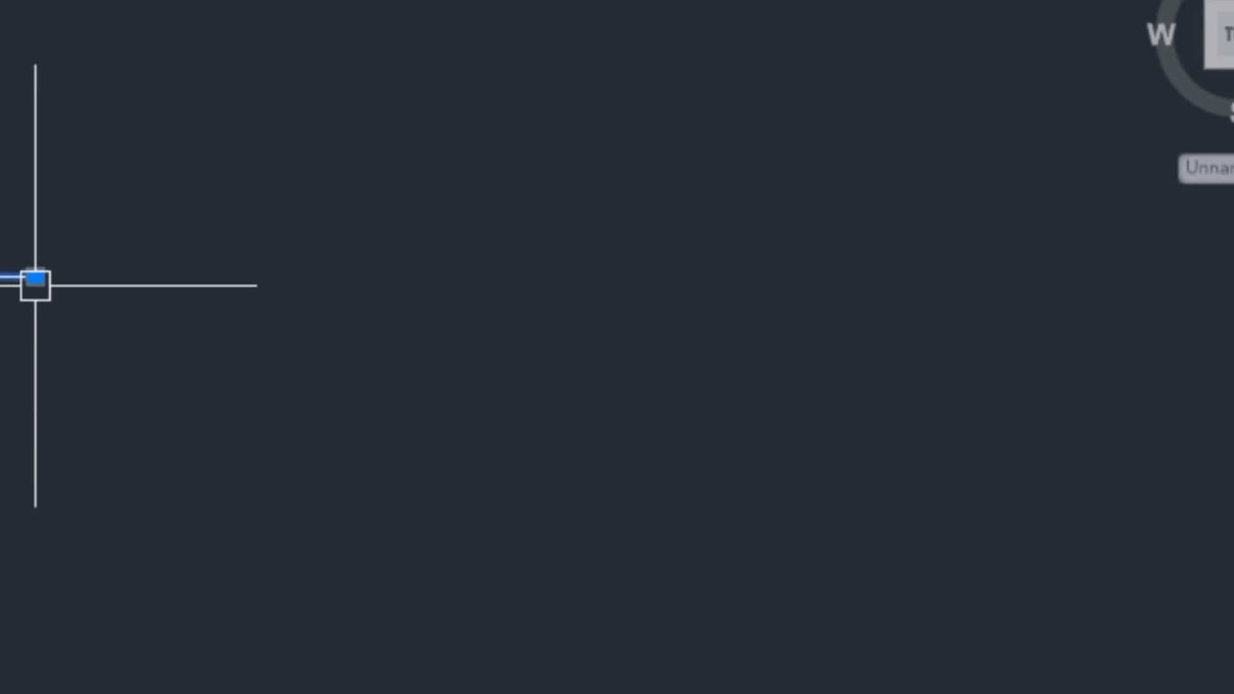
mouse_move(33, 277)
click(102, 344)
click(957, 283)
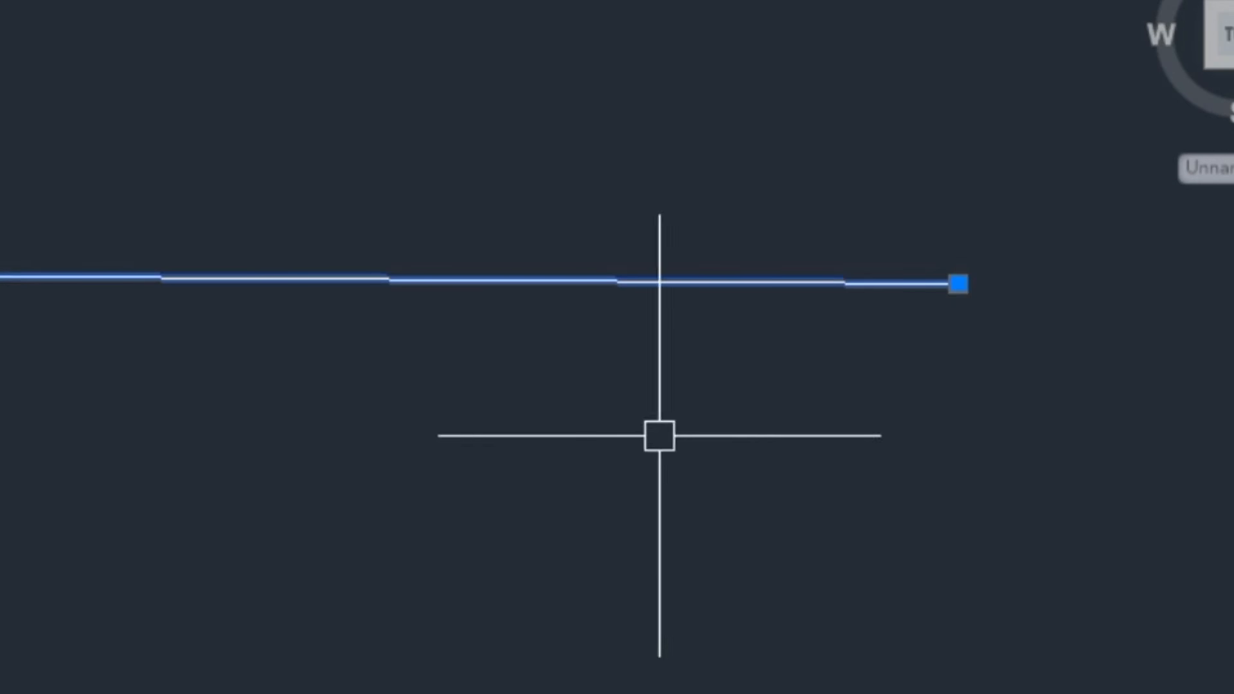
click(958, 282)
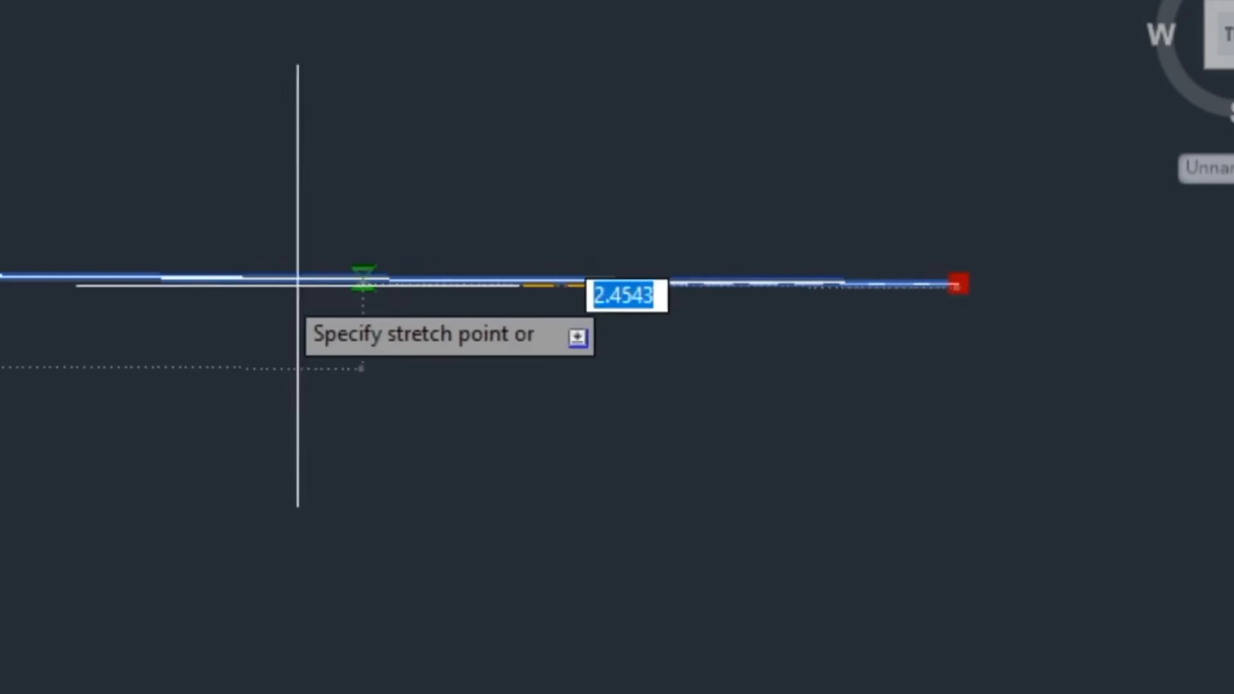
click(121, 276)
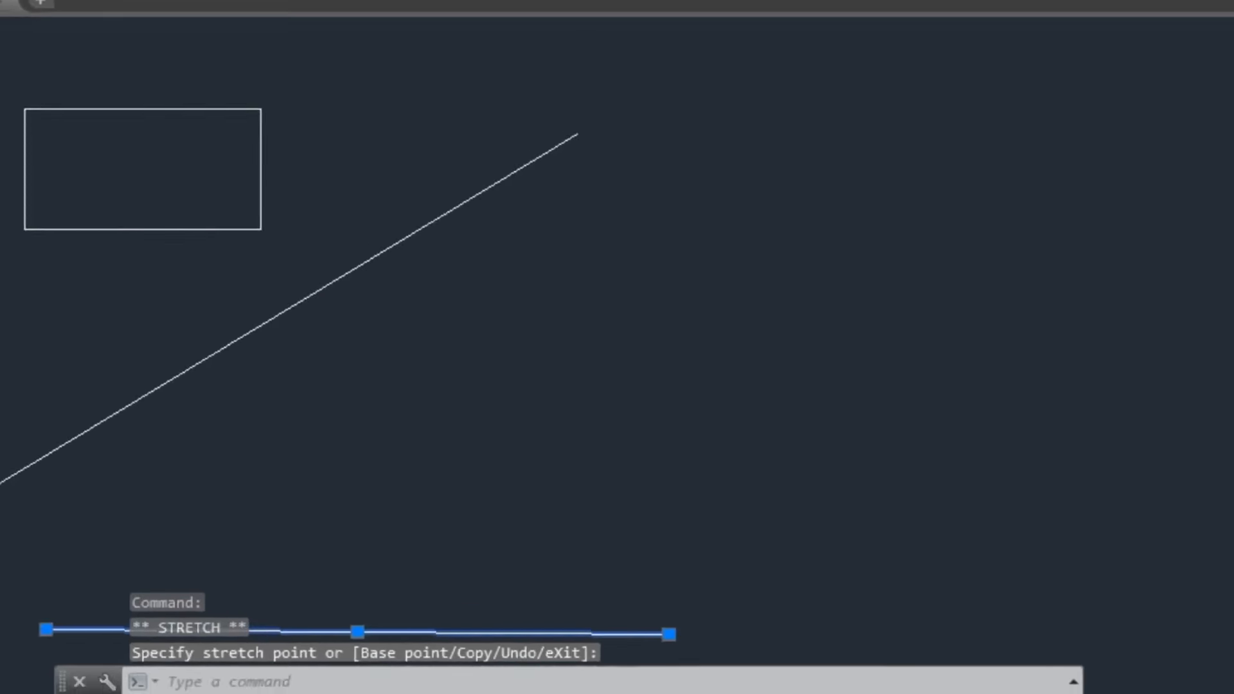
Step: Toggle the grid display on and off, and turn on Ortho mode
key(F8)
key(F7)
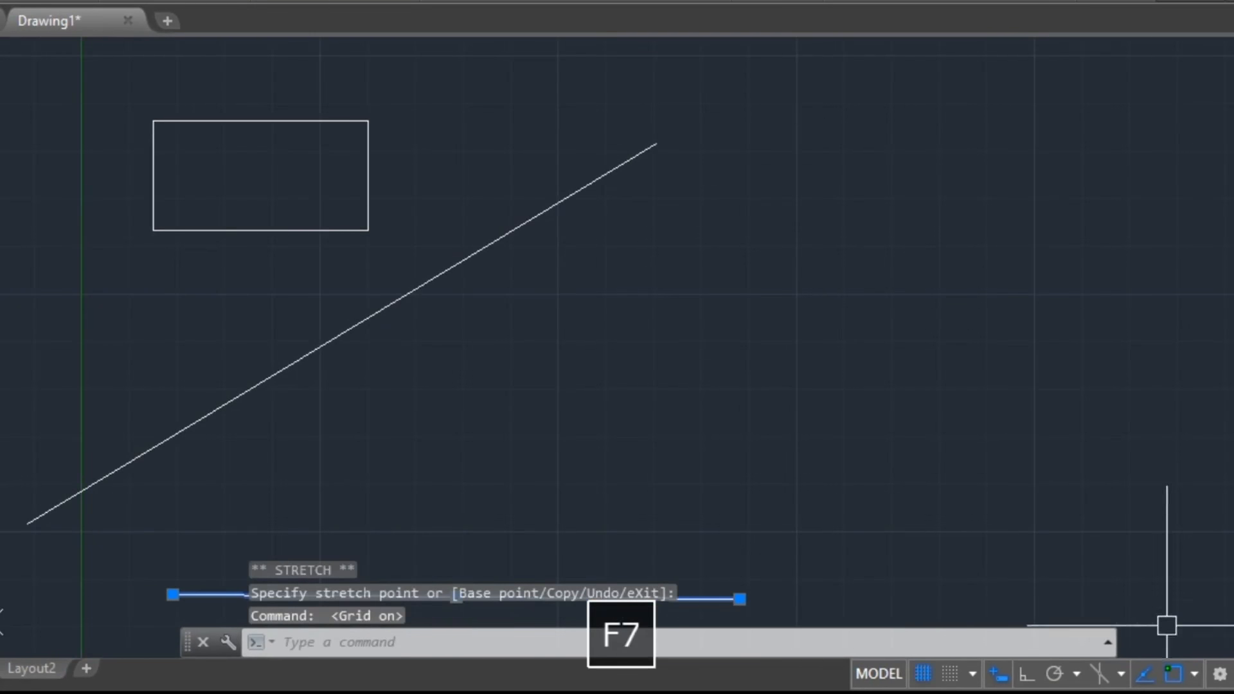
key(F7)
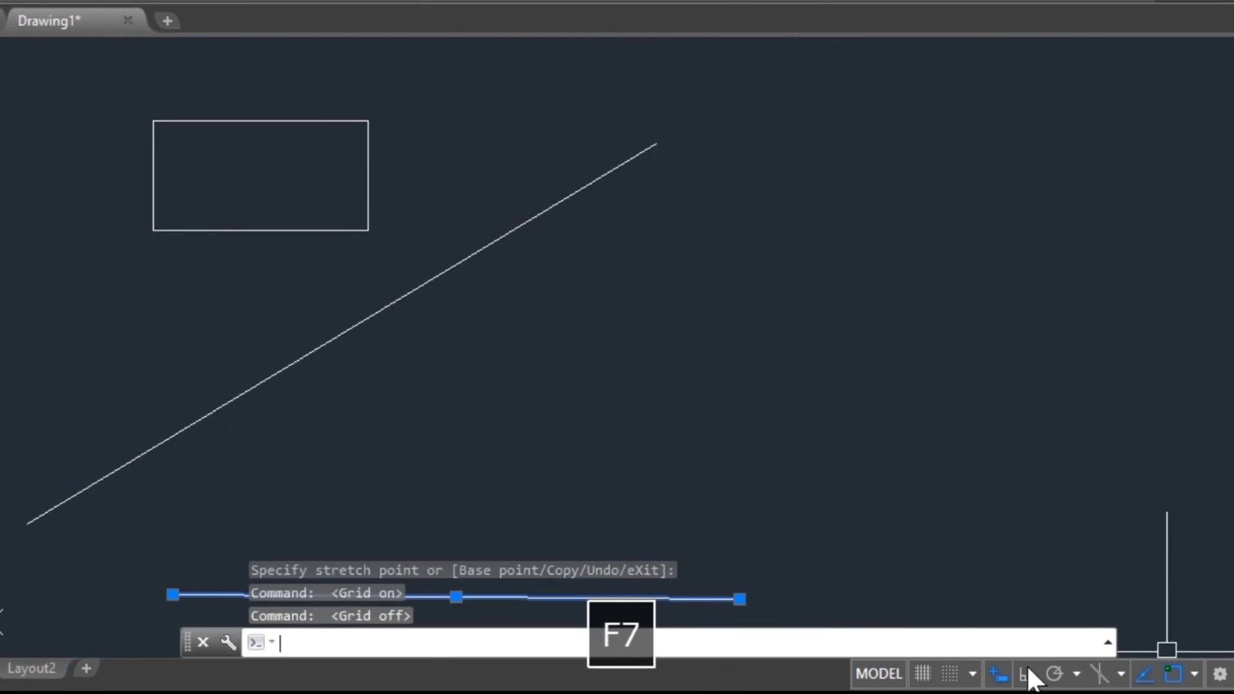
click(1026, 675)
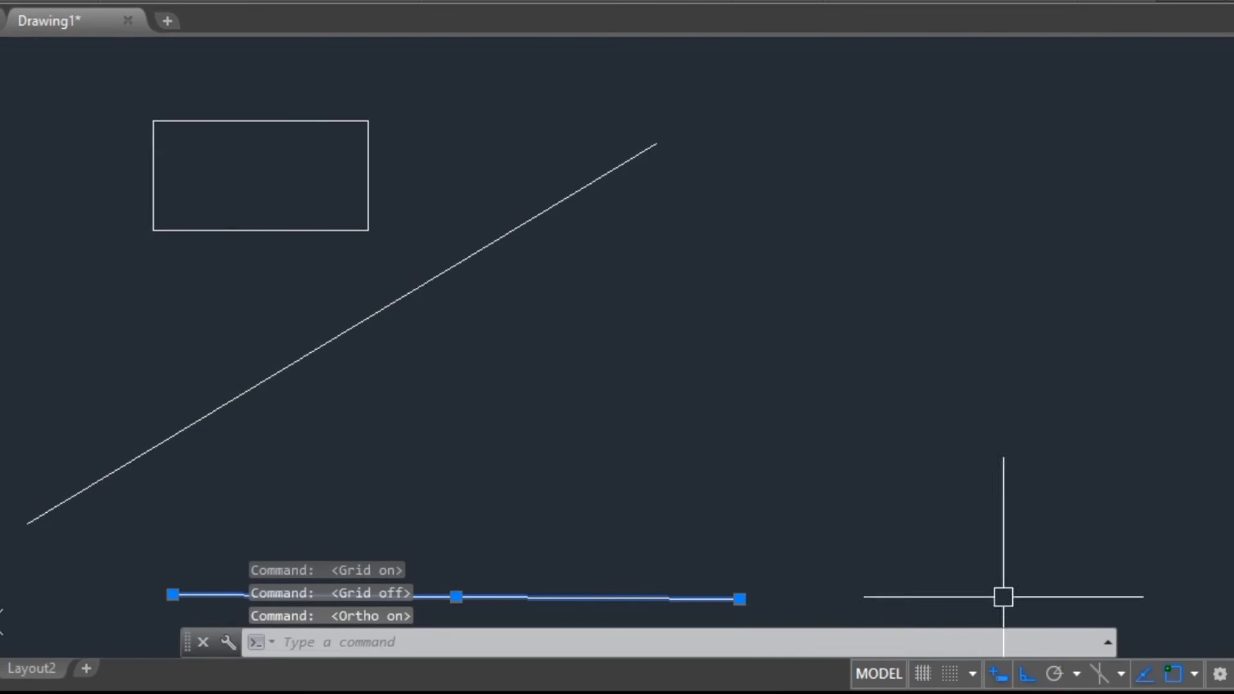
Step: Lengthen the sloped line by 5 units from its upper right endpoint grip
middle_drag(877, 453, 895, 575)
mouse_move(653, 353)
middle_down()
mouse_move(702, 407)
mouse_move(722, 404)
middle_up()
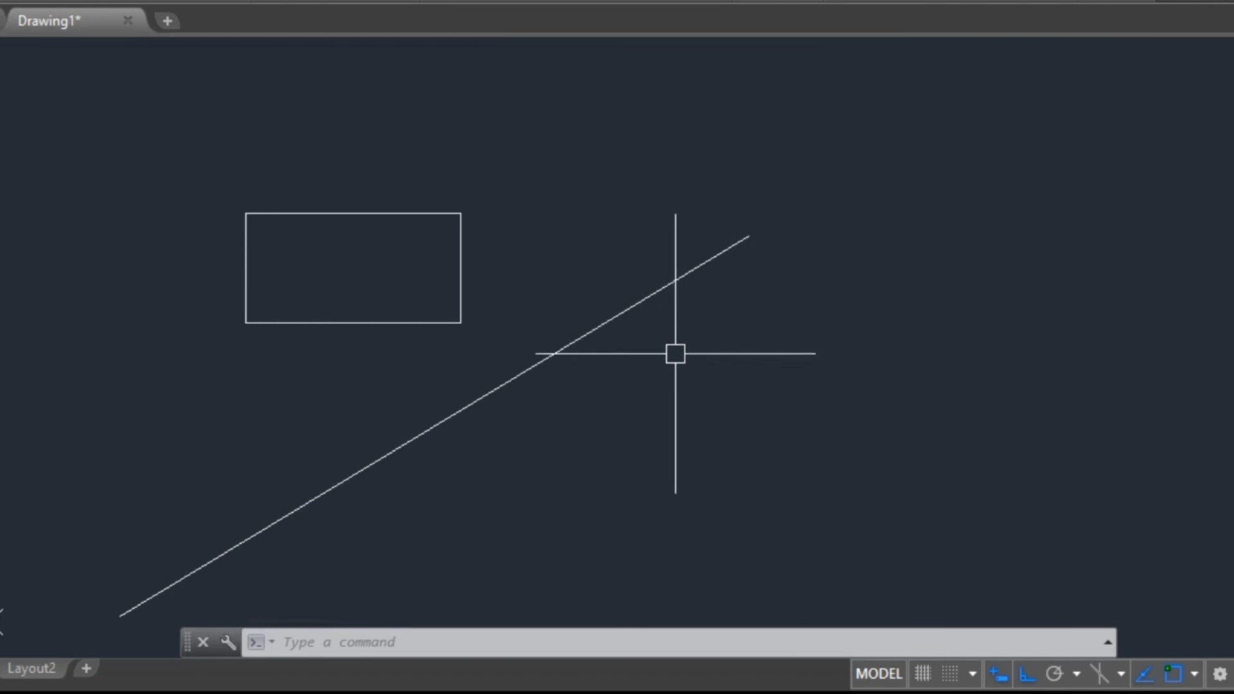
click(658, 300)
middle_drag(780, 305, 759, 334)
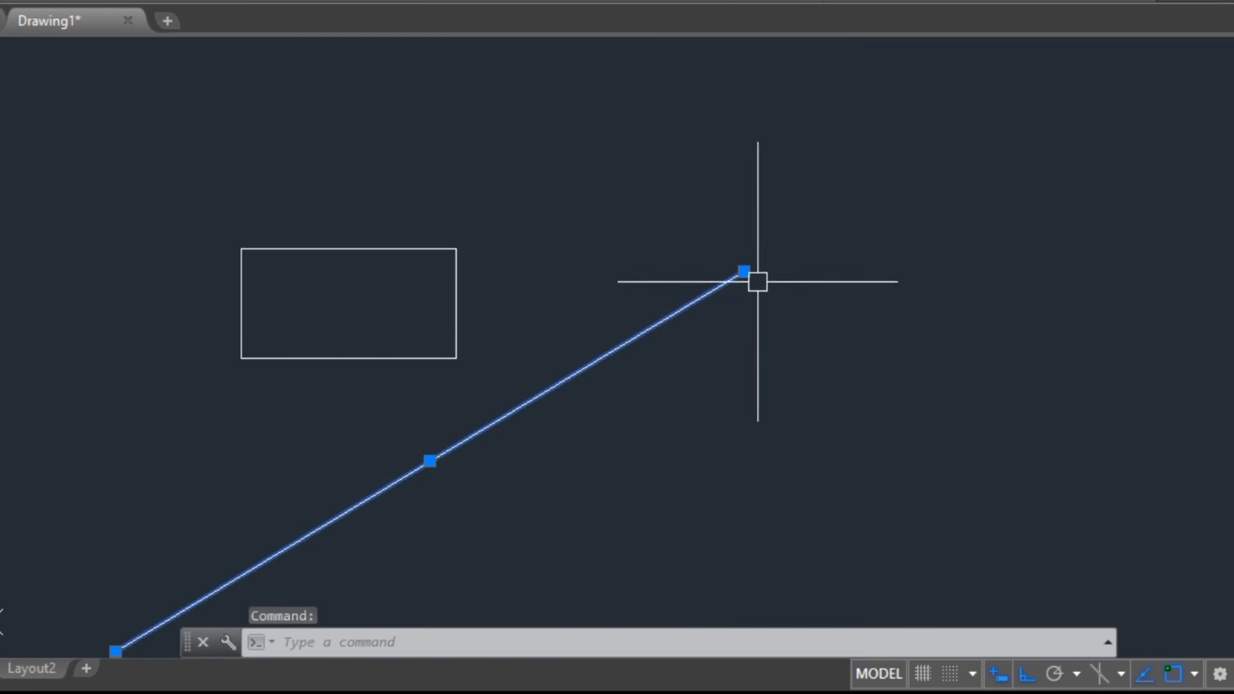
mouse_move(744, 271)
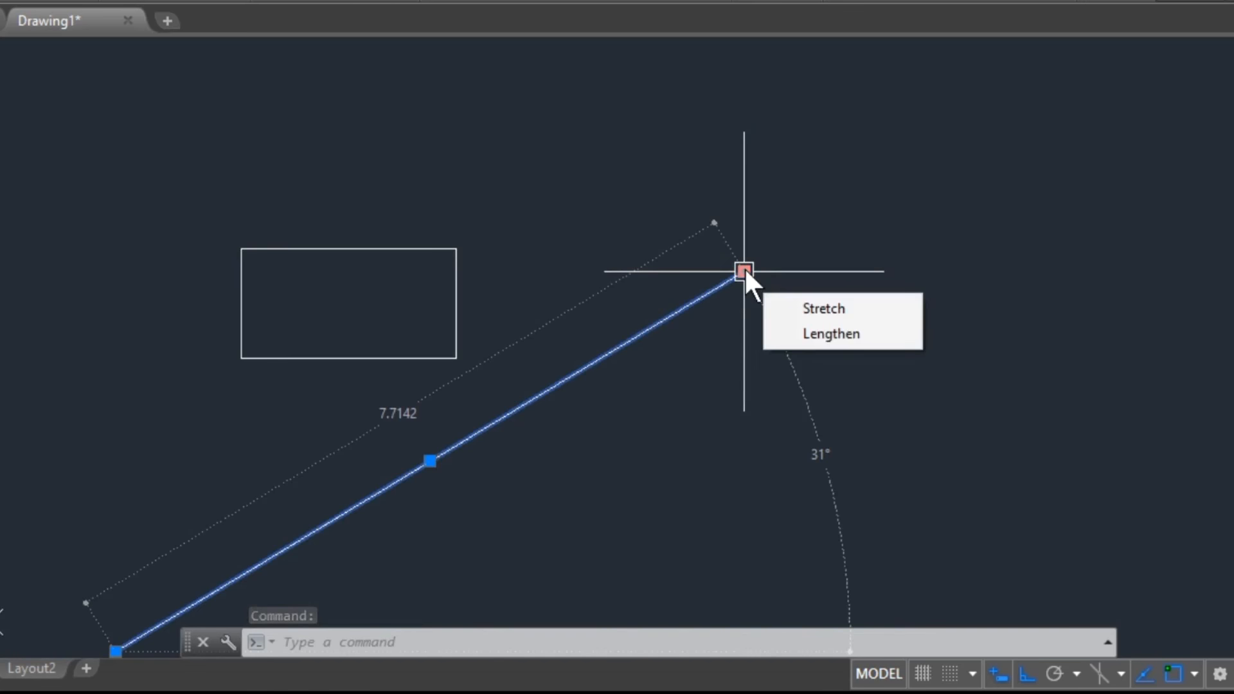
click(784, 331)
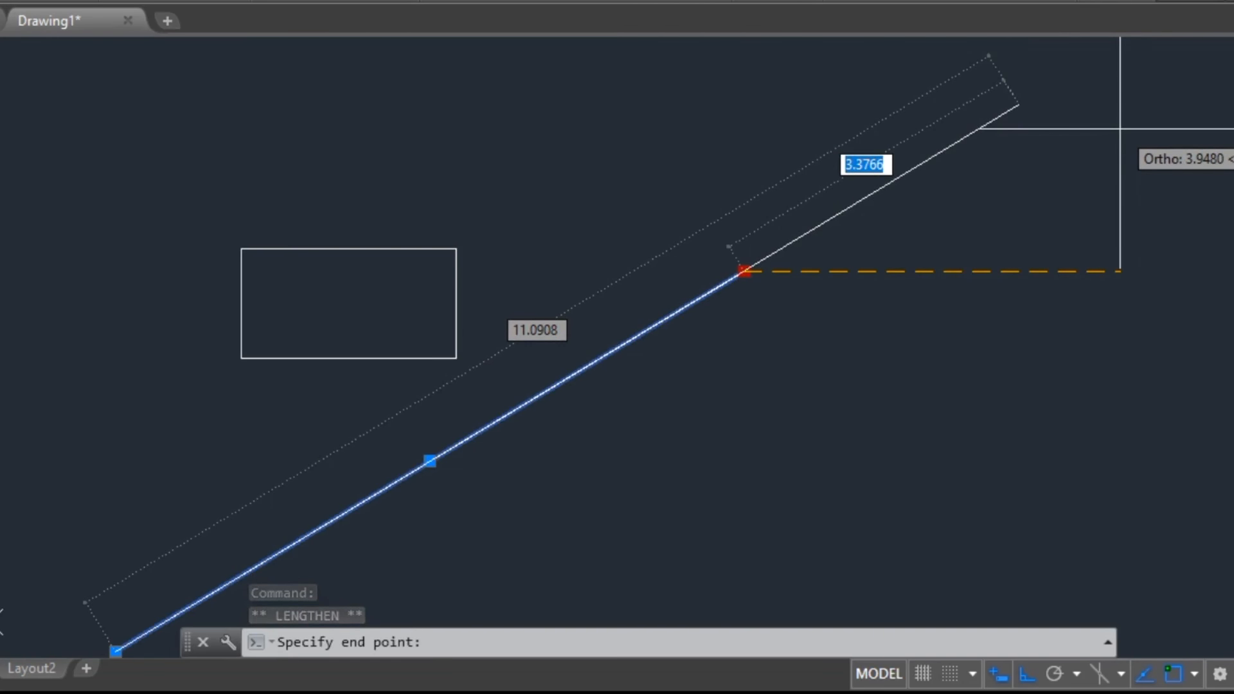
text(5)
key(Return)
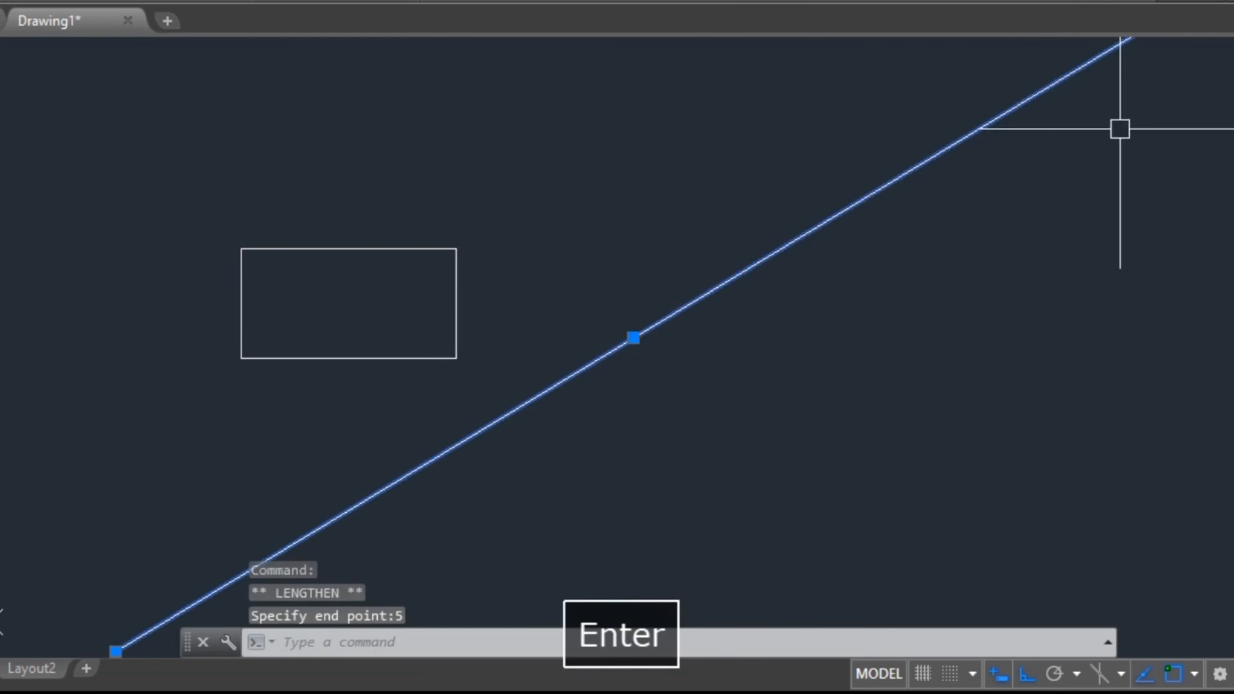
Step: Try stretching the sloped line's upper right endpoint to the right with Ortho on, undoing both attempts
middle_drag(1121, 283, 831, 427)
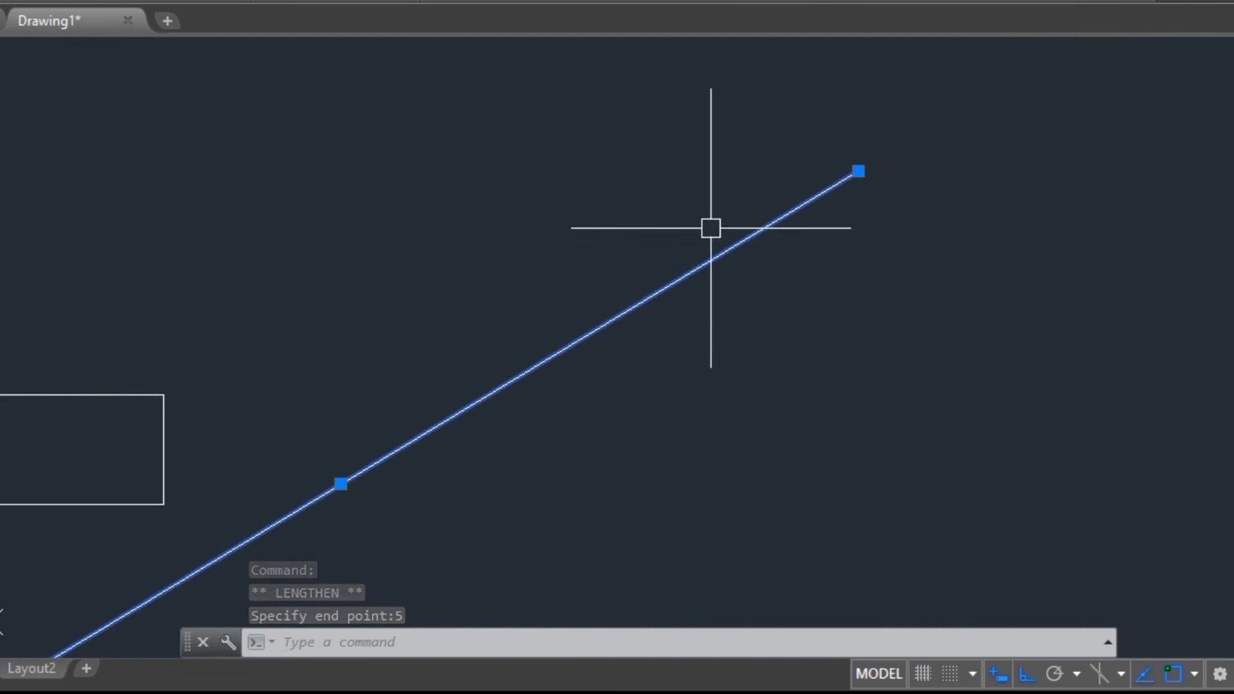
middle_drag(890, 298, 771, 363)
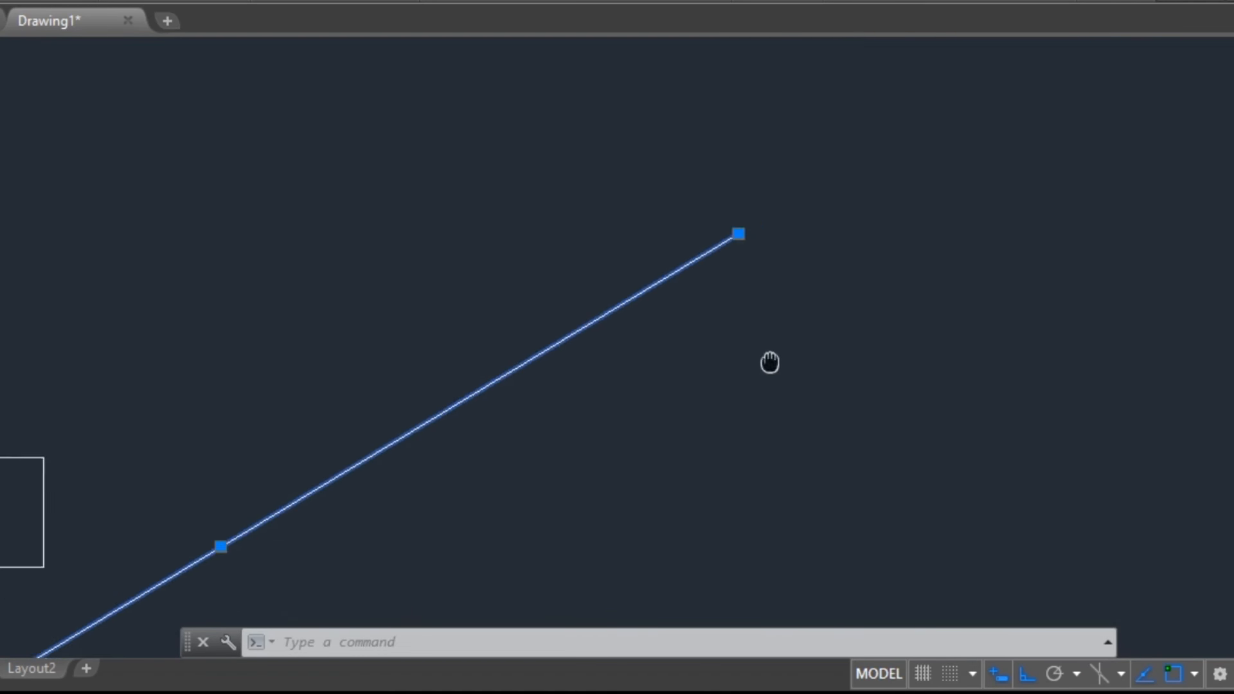
click(738, 231)
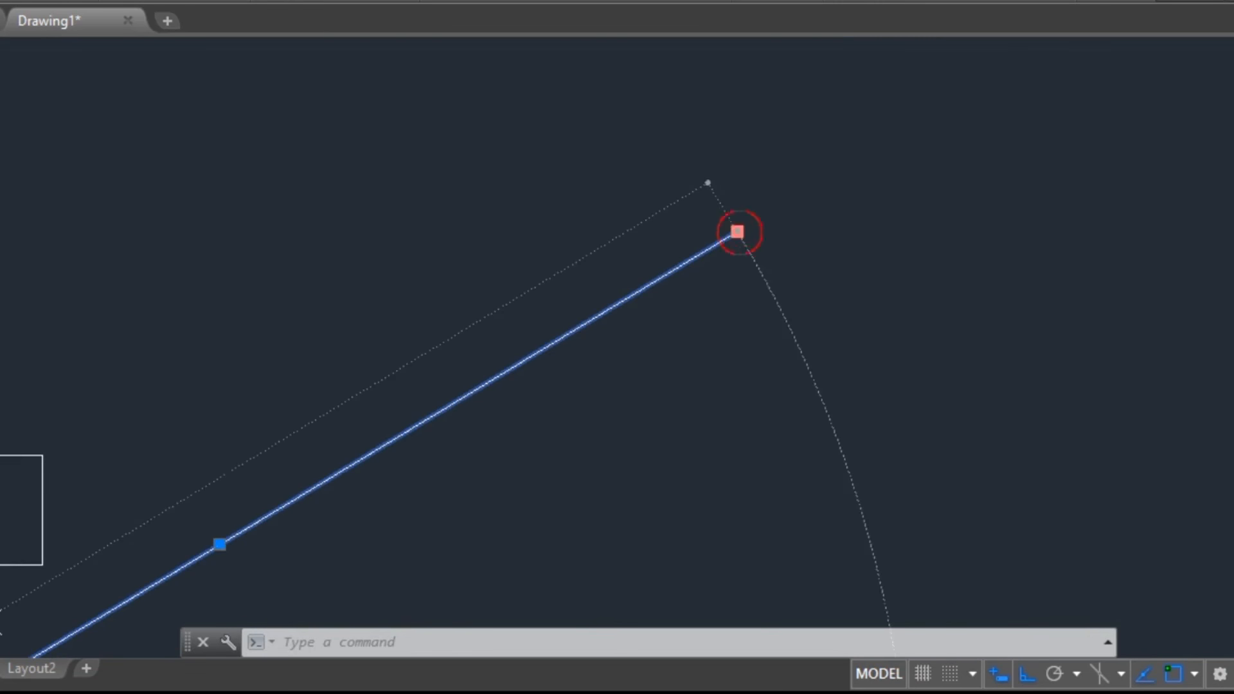
click(989, 150)
key(ctrl+z)
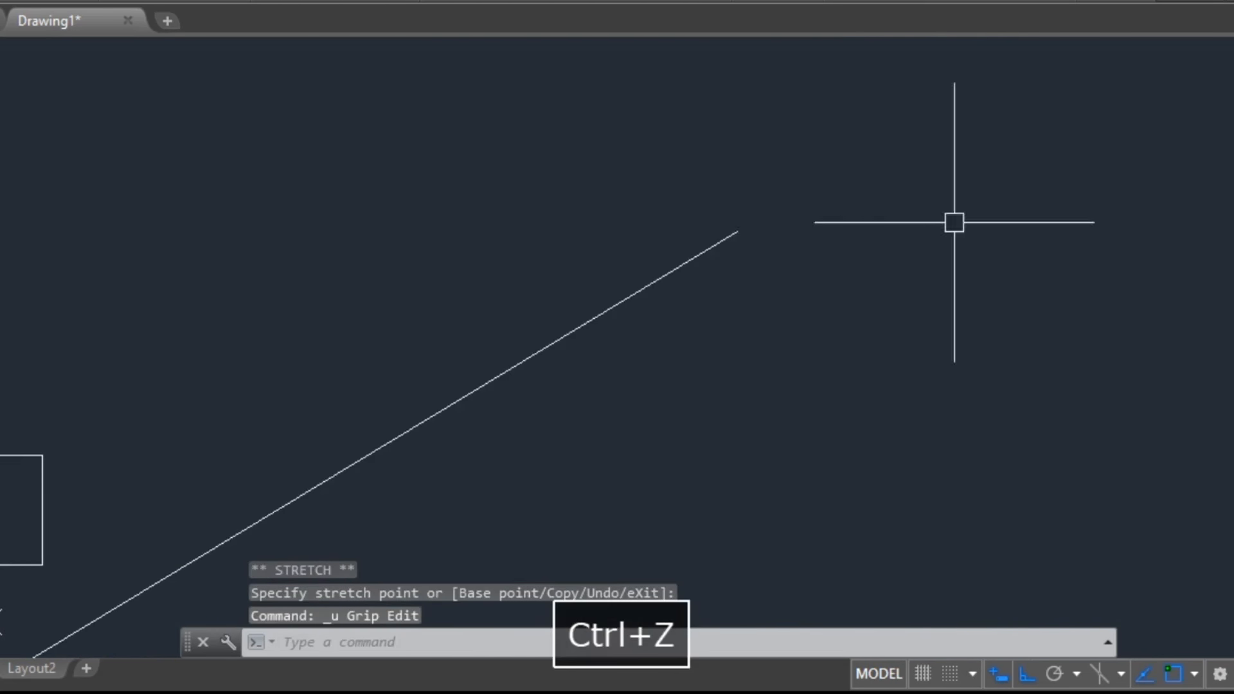
click(724, 239)
click(738, 231)
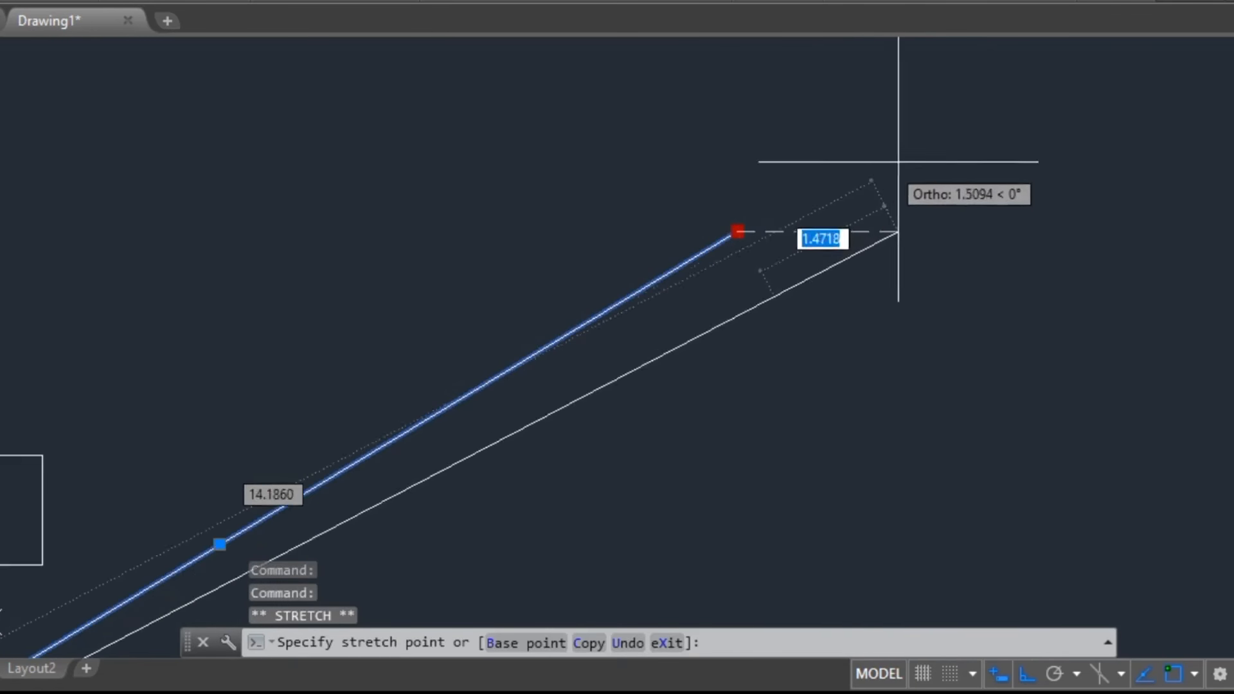
click(999, 132)
key(ctrl+z)
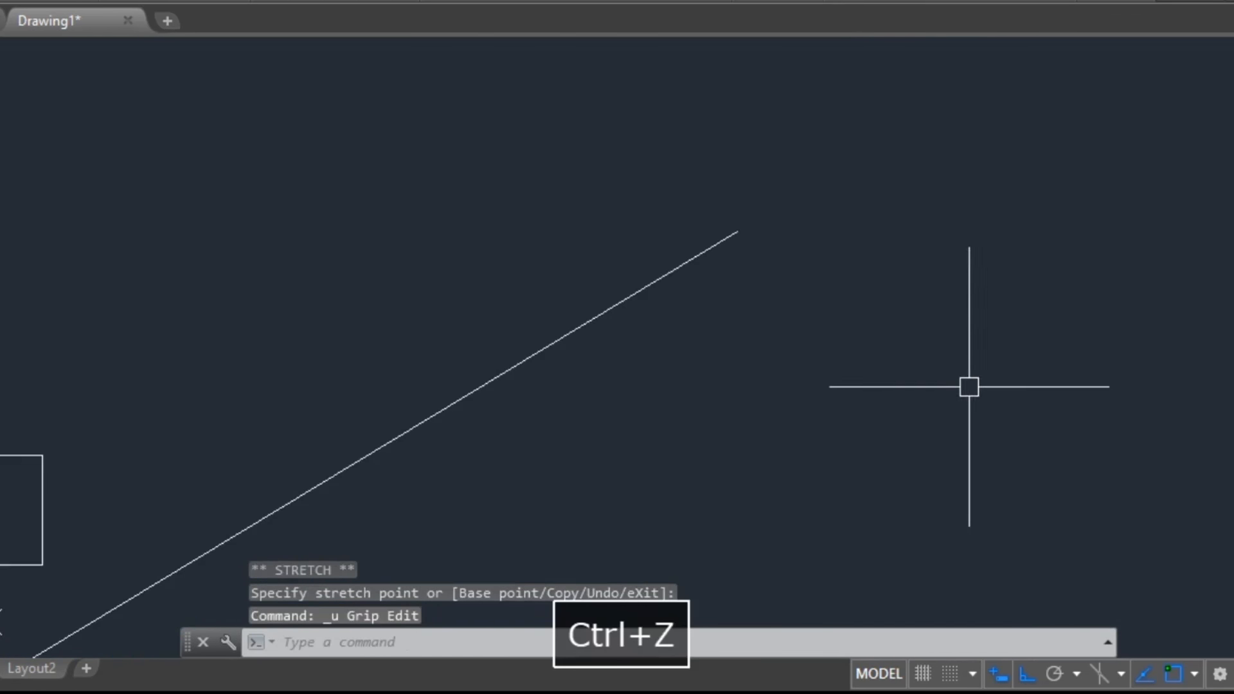
Step: Select the sloped line and extend it along its own direction with the Lengthen option of its upper right endpoint grip
click(712, 244)
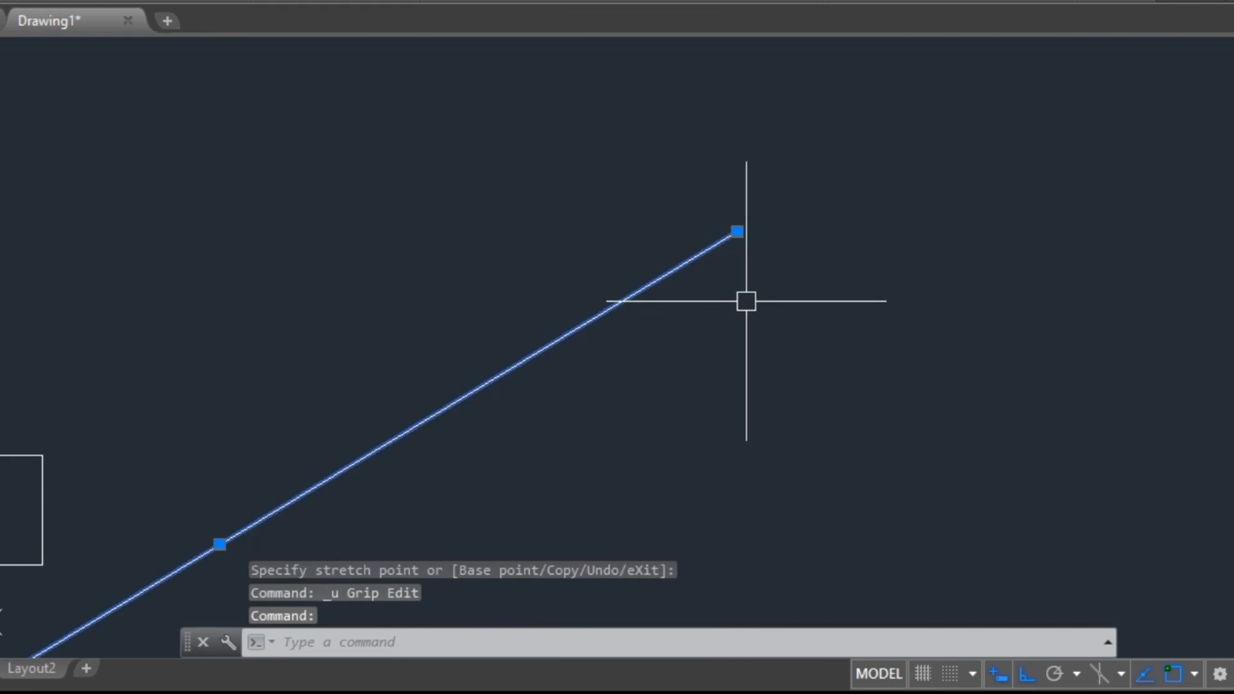
mouse_move(739, 230)
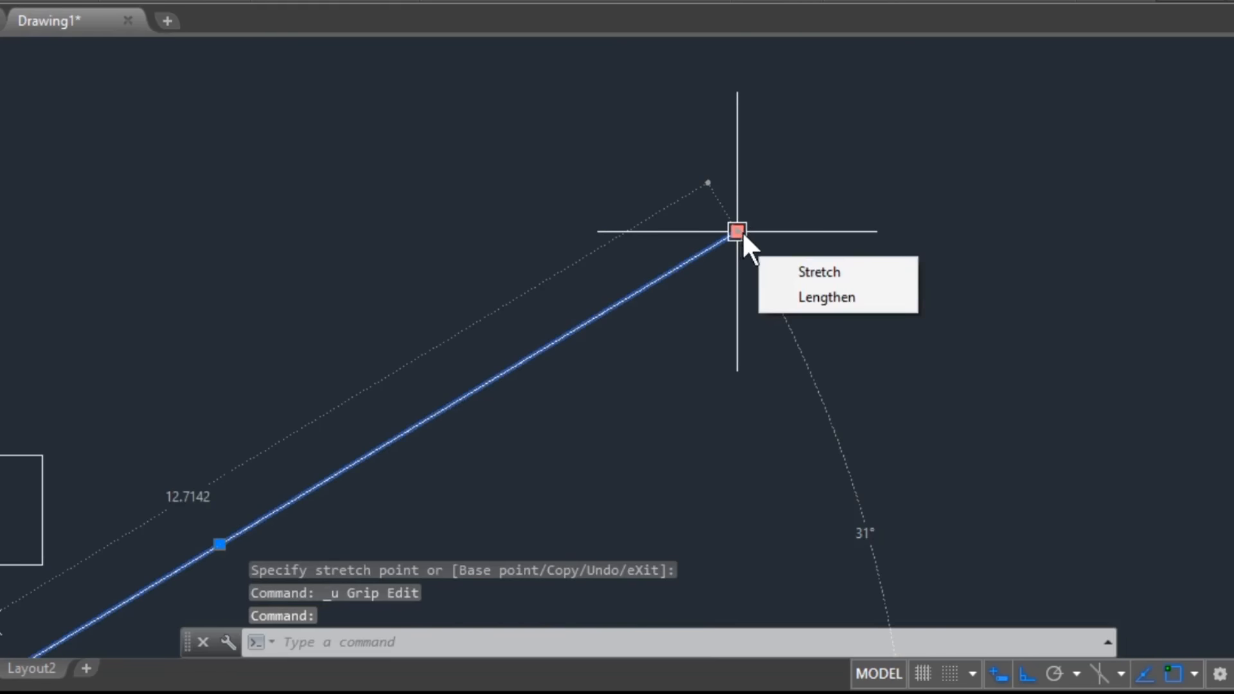
click(810, 271)
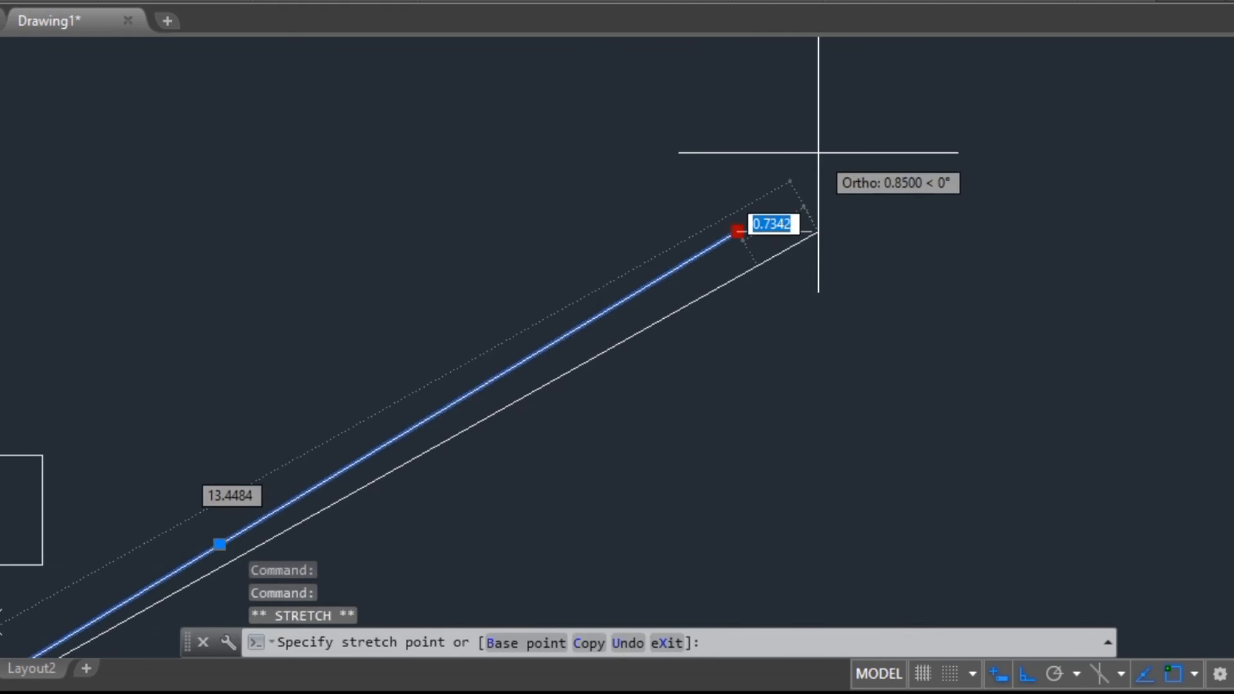
key(Escape)
mouse_move(735, 235)
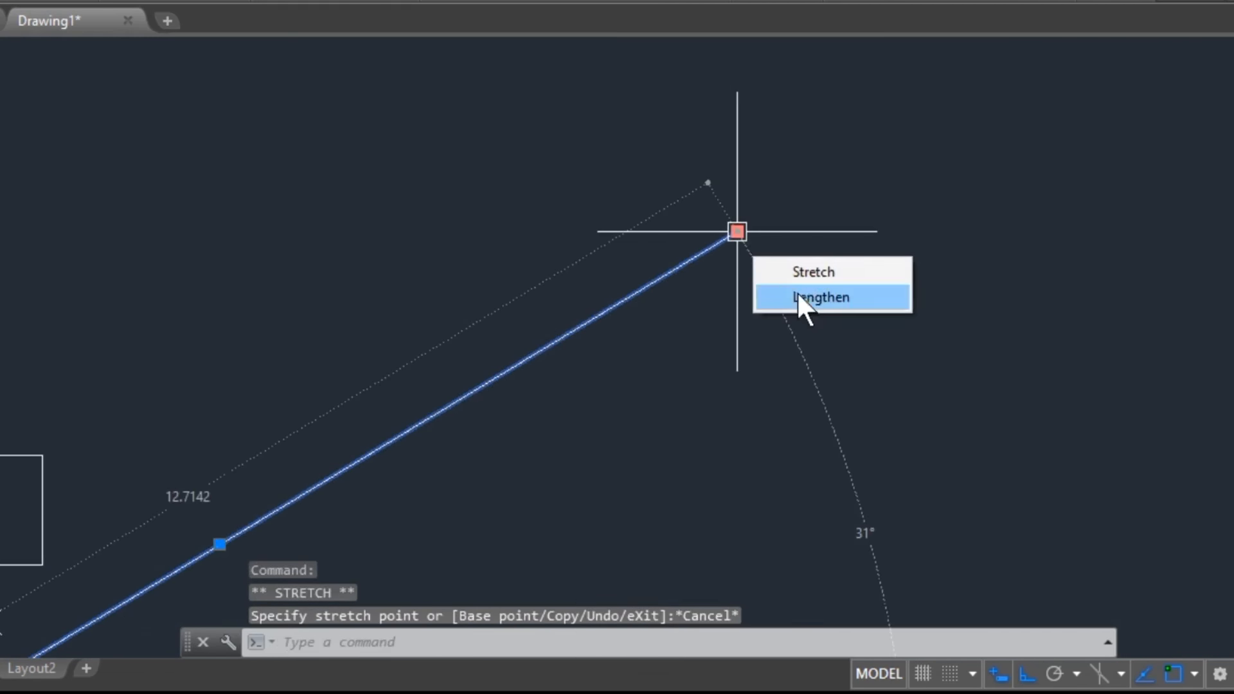
click(800, 297)
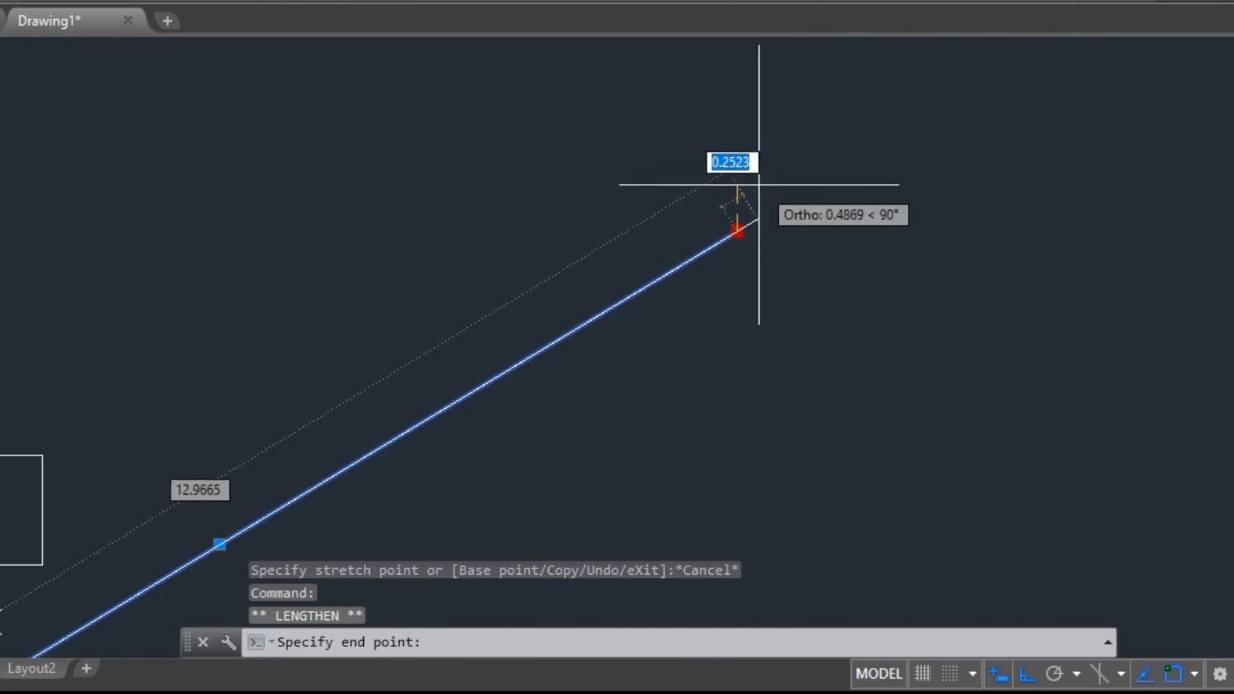
click(926, 97)
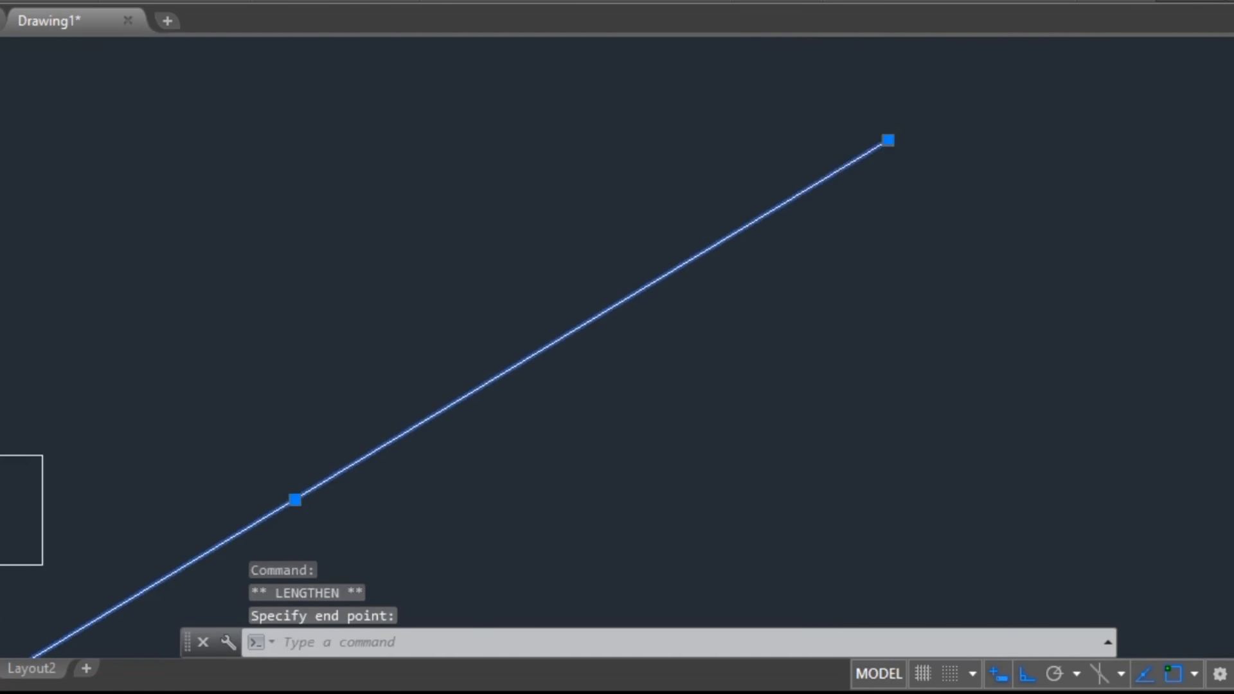
Step: Select the nearly horizontal line and move it up and down by its midpoint grip, ending slightly below its starting position
scroll(789, 173, down, 6)
scroll(696, 279, up, 5)
middle_drag(694, 278, 672, 307)
middle_drag(669, 503, 730, 399)
scroll(618, 379, up, 5)
click(618, 378)
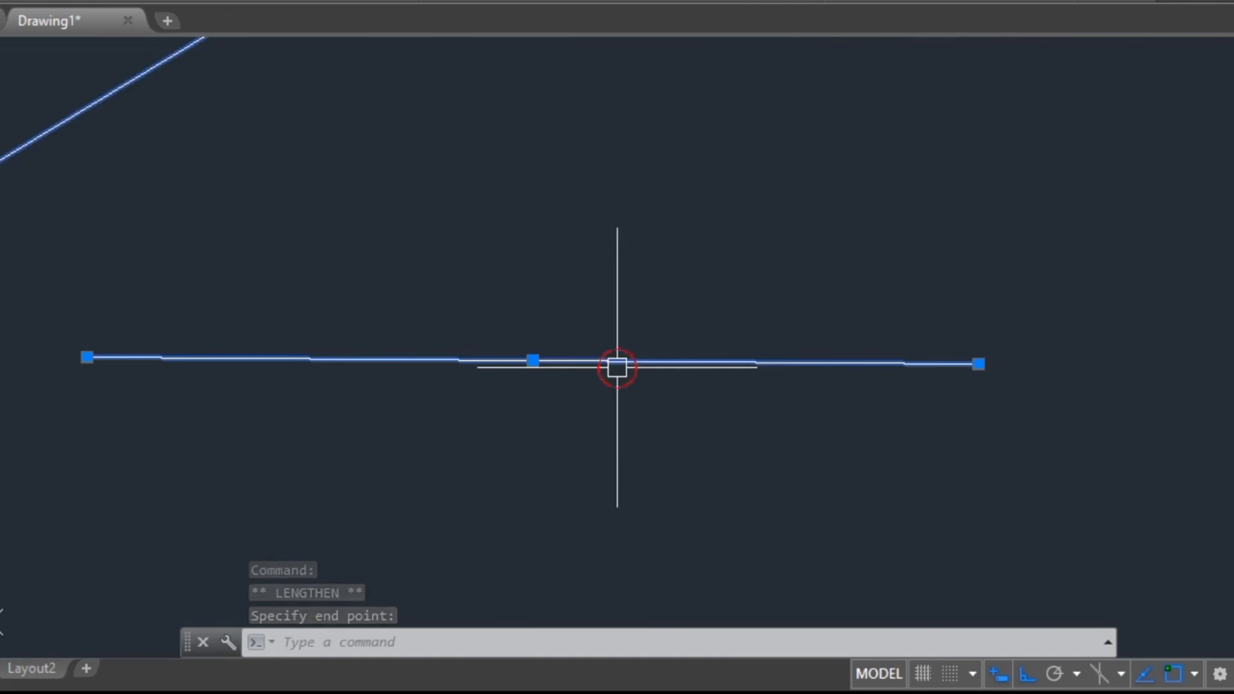
click(533, 360)
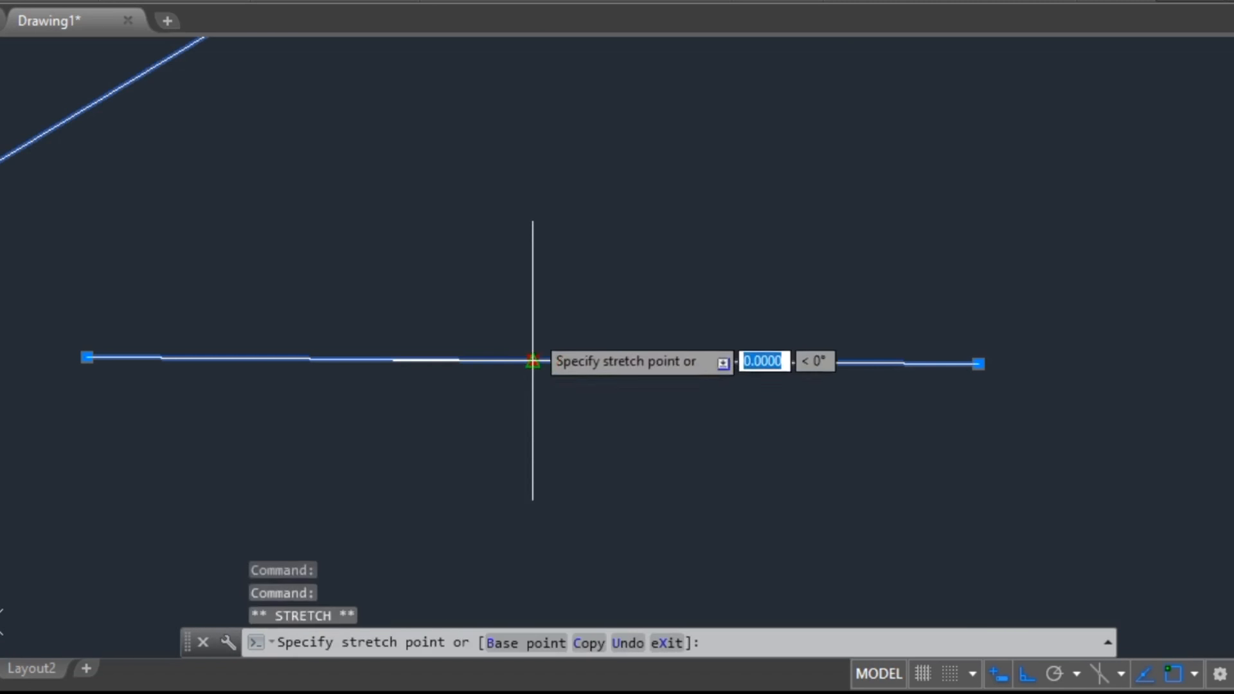
click(532, 213)
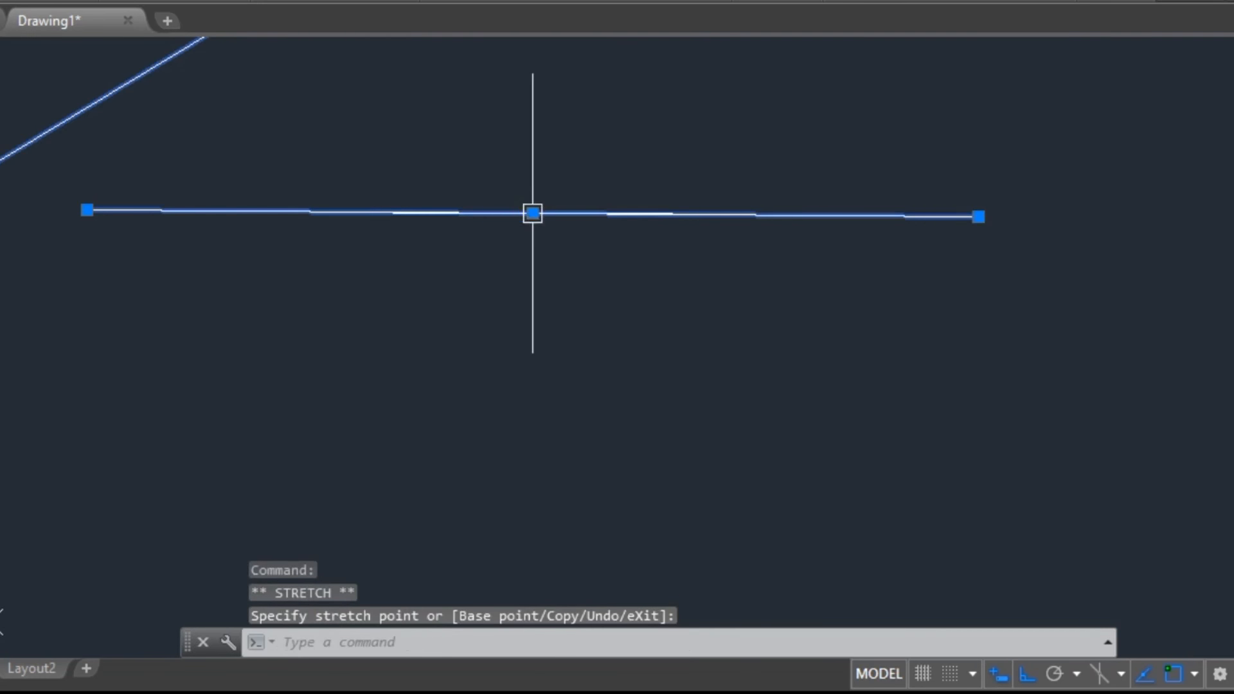
click(520, 408)
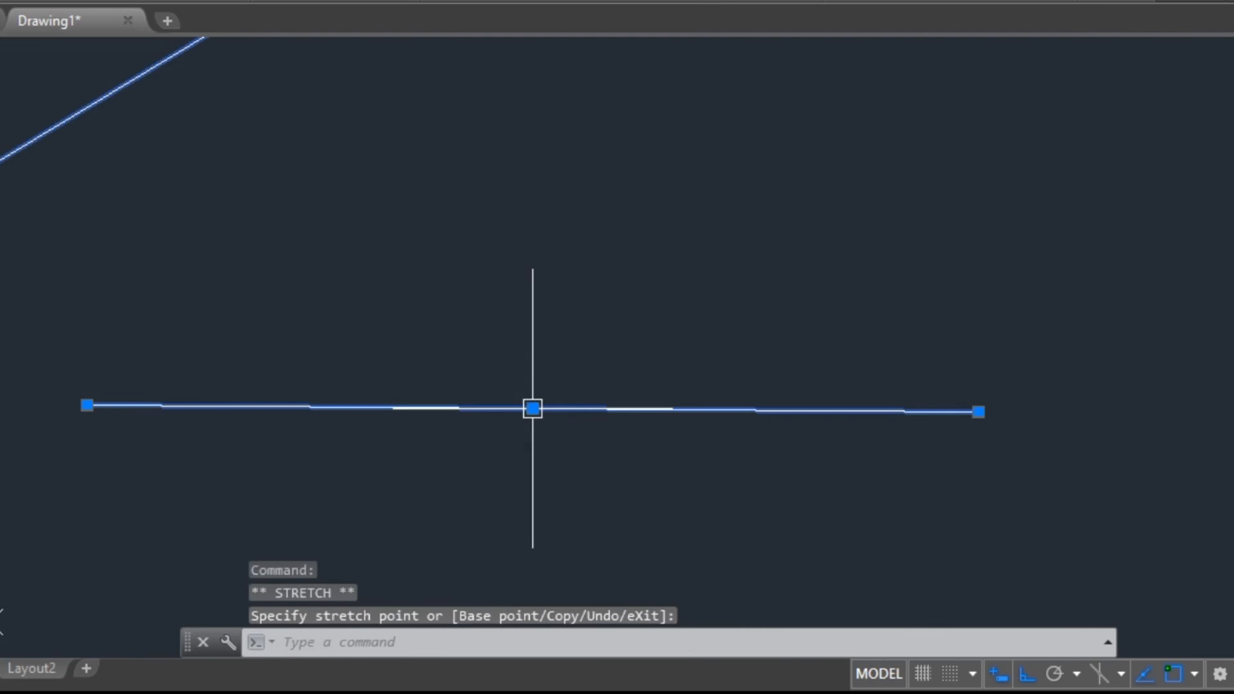
click(534, 216)
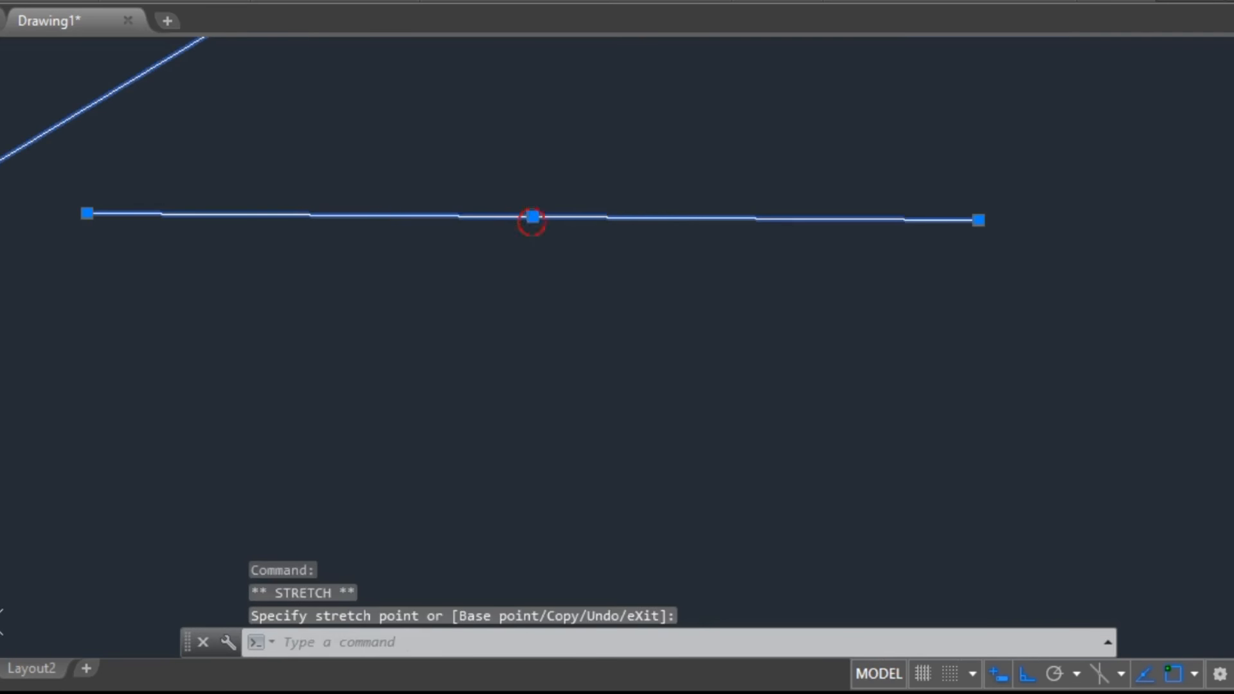
click(532, 220)
click(518, 383)
Step: Stretch the nearly horizontal line's left endpoint farther left and clear the line selection
middle_drag(441, 449, 560, 443)
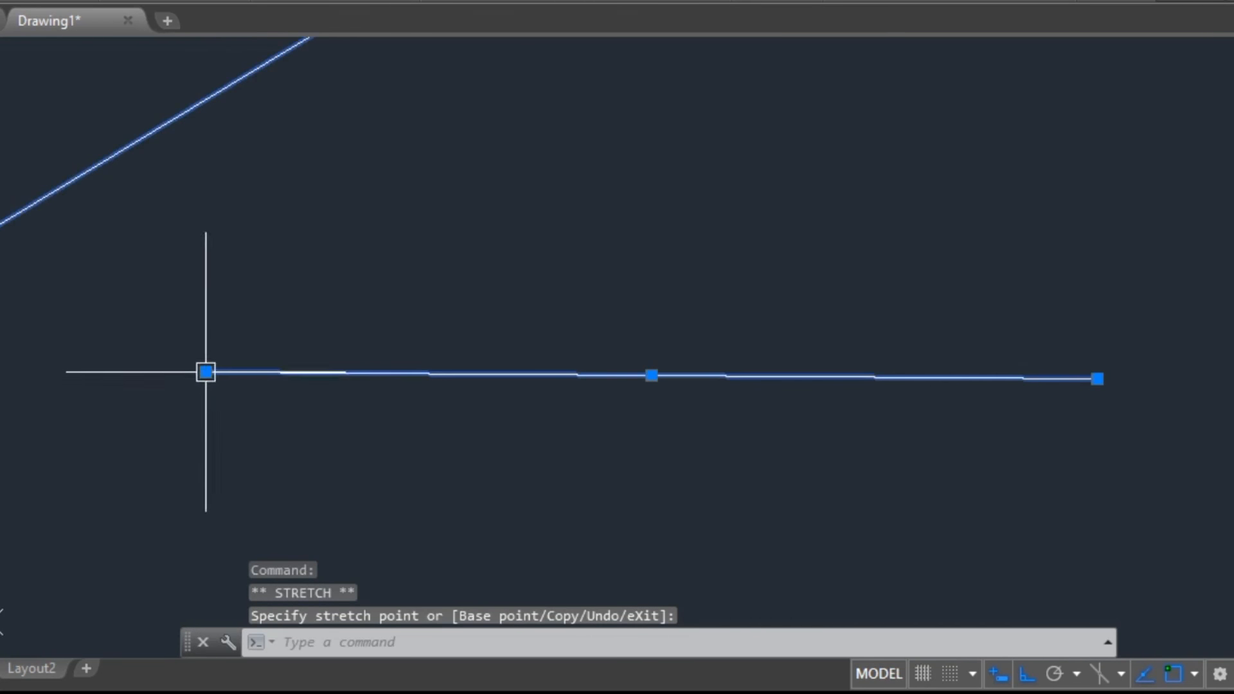
click(205, 372)
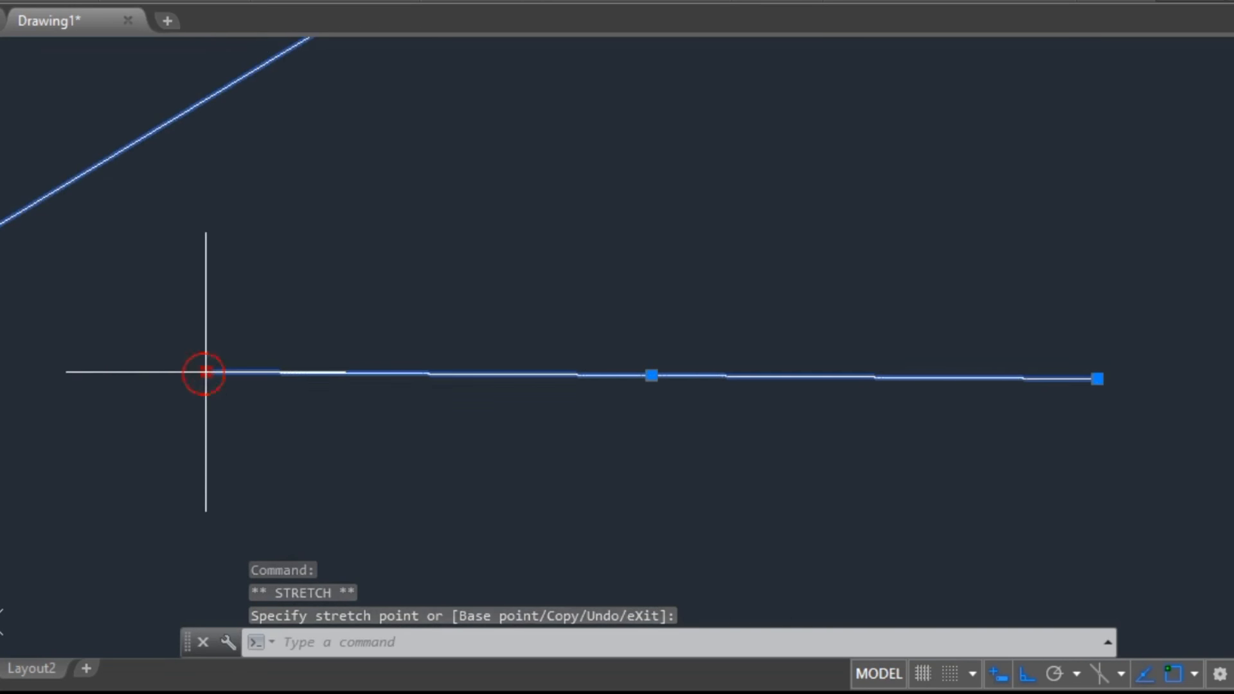
click(0, 372)
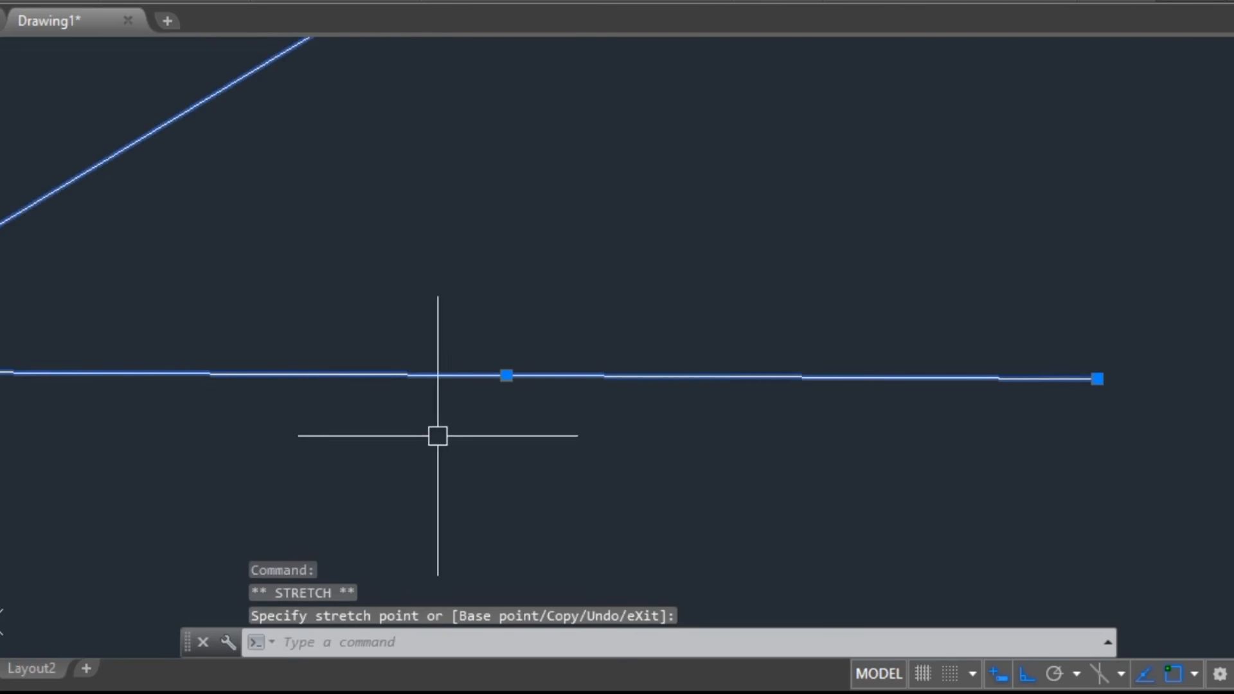
click(507, 378)
scroll(503, 431, down, 2)
scroll(502, 431, down, 2)
key(Escape)
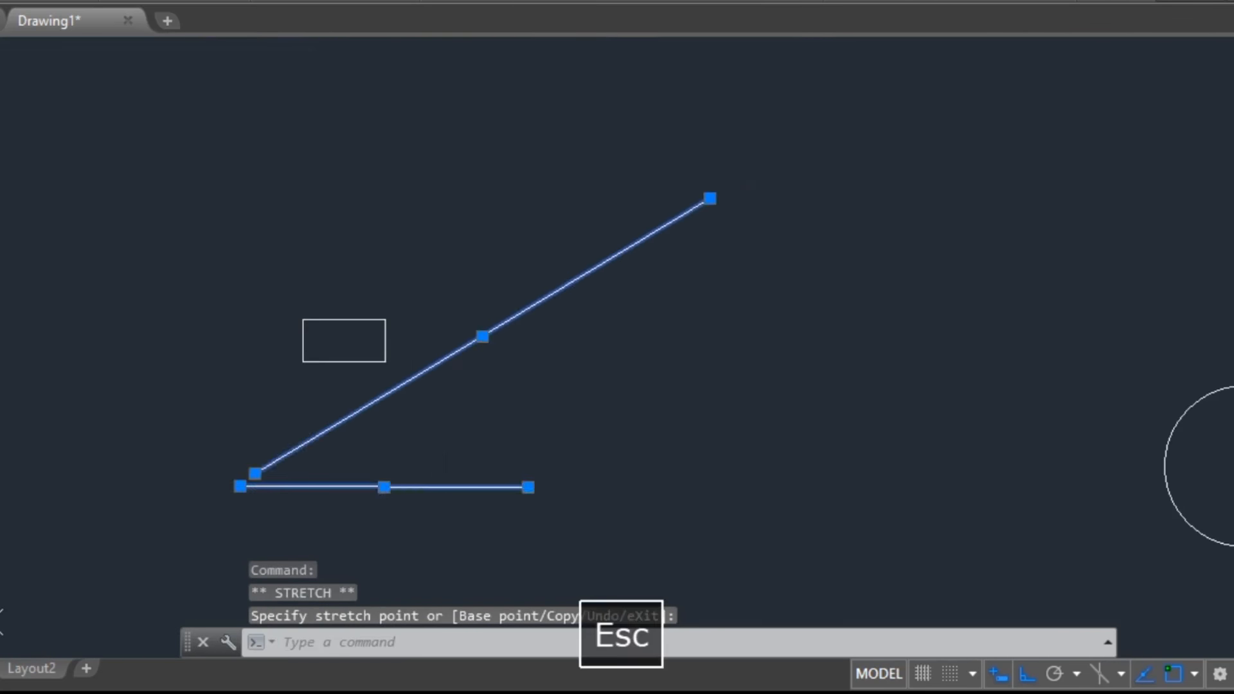
Step: Select the circle and enlarge it by pulling its right quadrant grip outward
middle_drag(443, 438, 79, 284)
scroll(713, 366, up, 2)
middle_drag(713, 367, 561, 503)
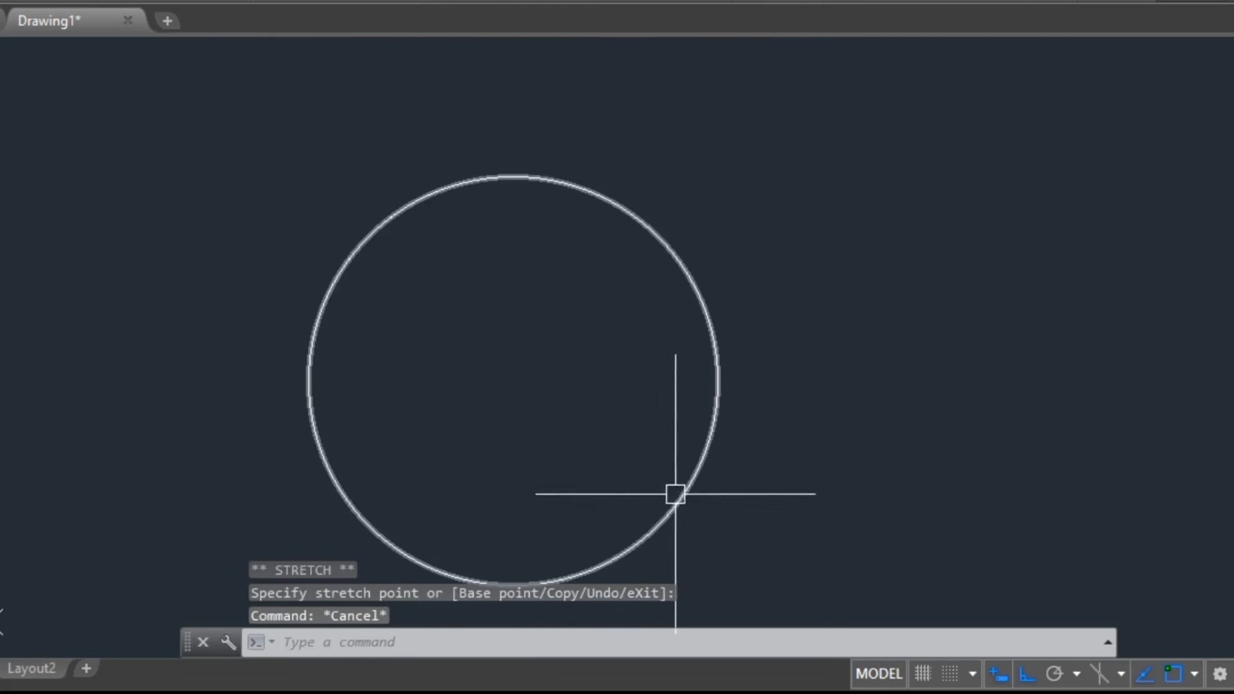
click(677, 504)
middle_drag(677, 504, 709, 467)
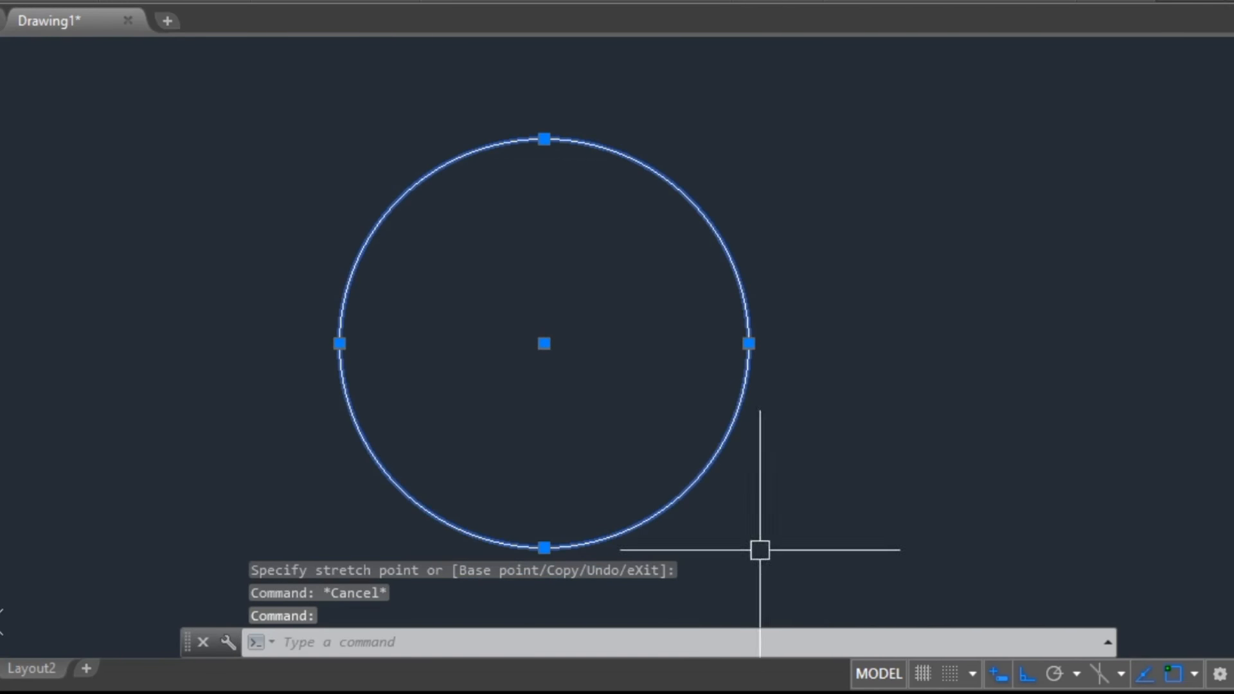
middle_drag(760, 550, 811, 526)
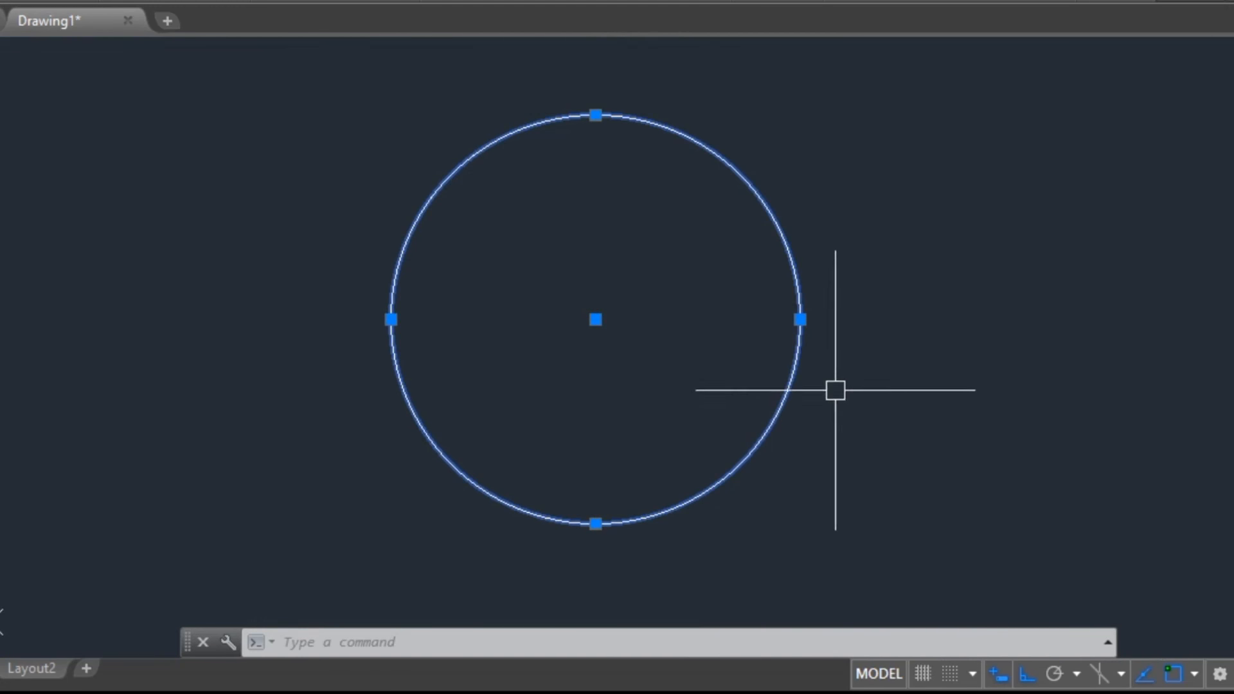
click(800, 319)
click(950, 320)
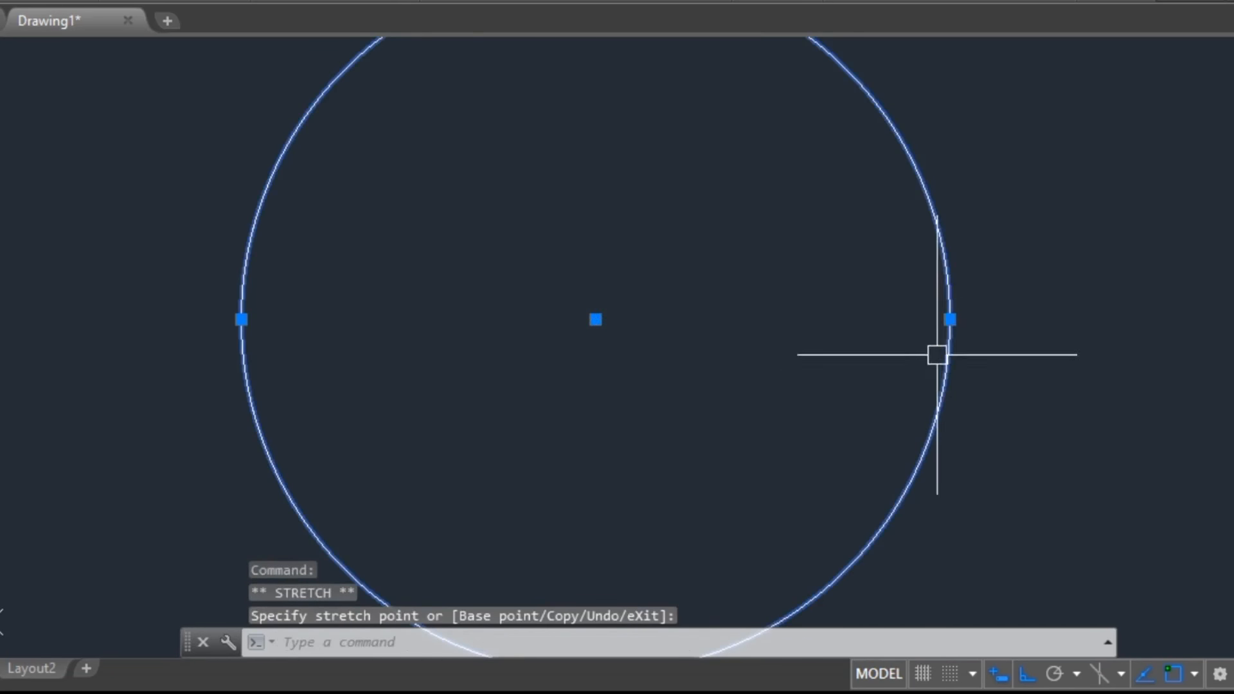
Step: Shrink and enlarge the circle repeatedly from its right quadrant grip, leaving it enlarged
click(950, 319)
click(775, 319)
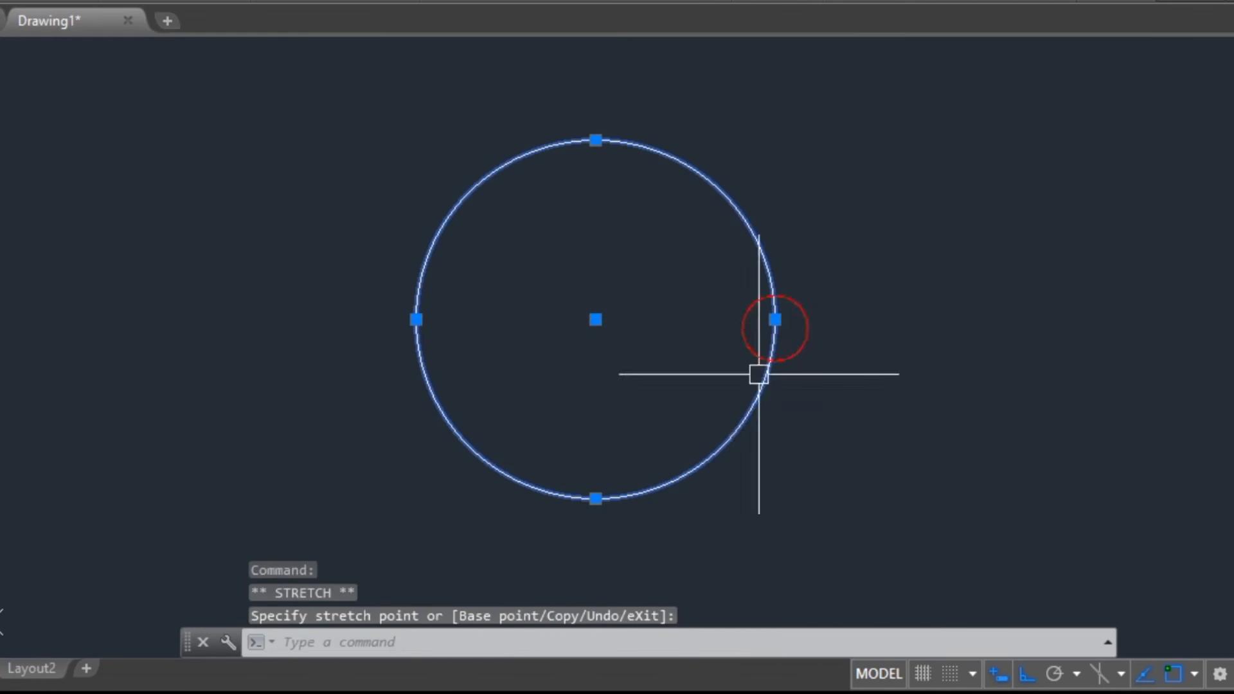
click(774, 319)
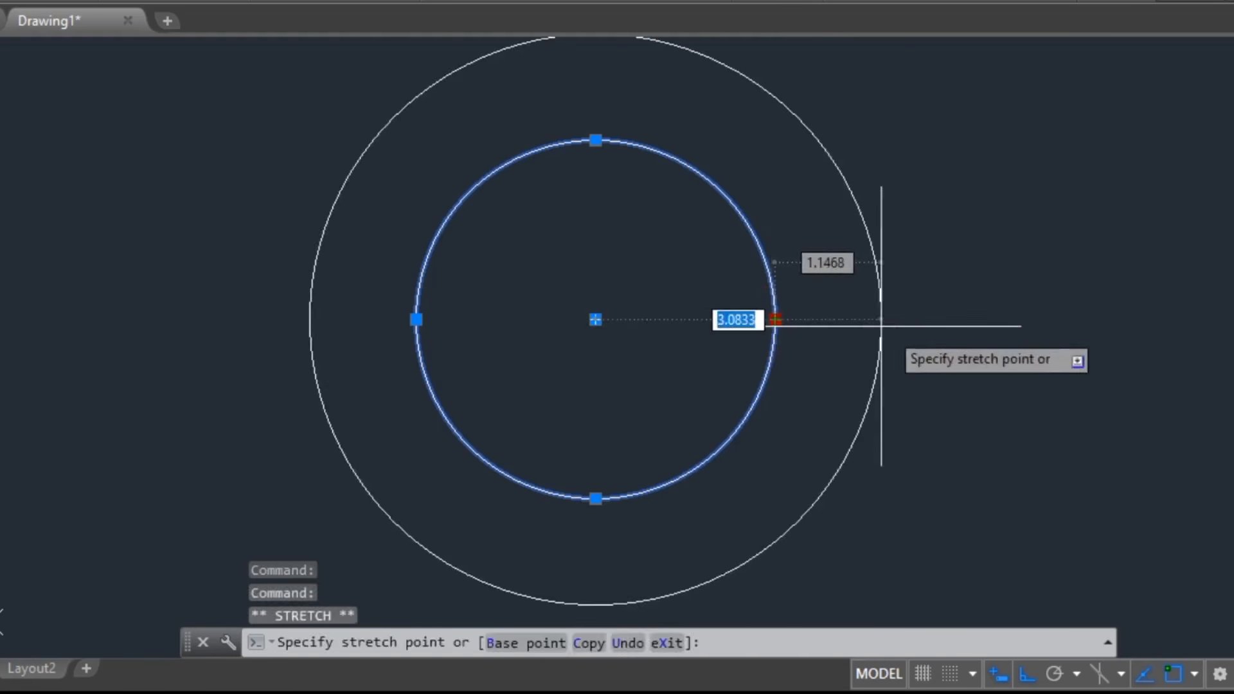
click(925, 319)
click(757, 321)
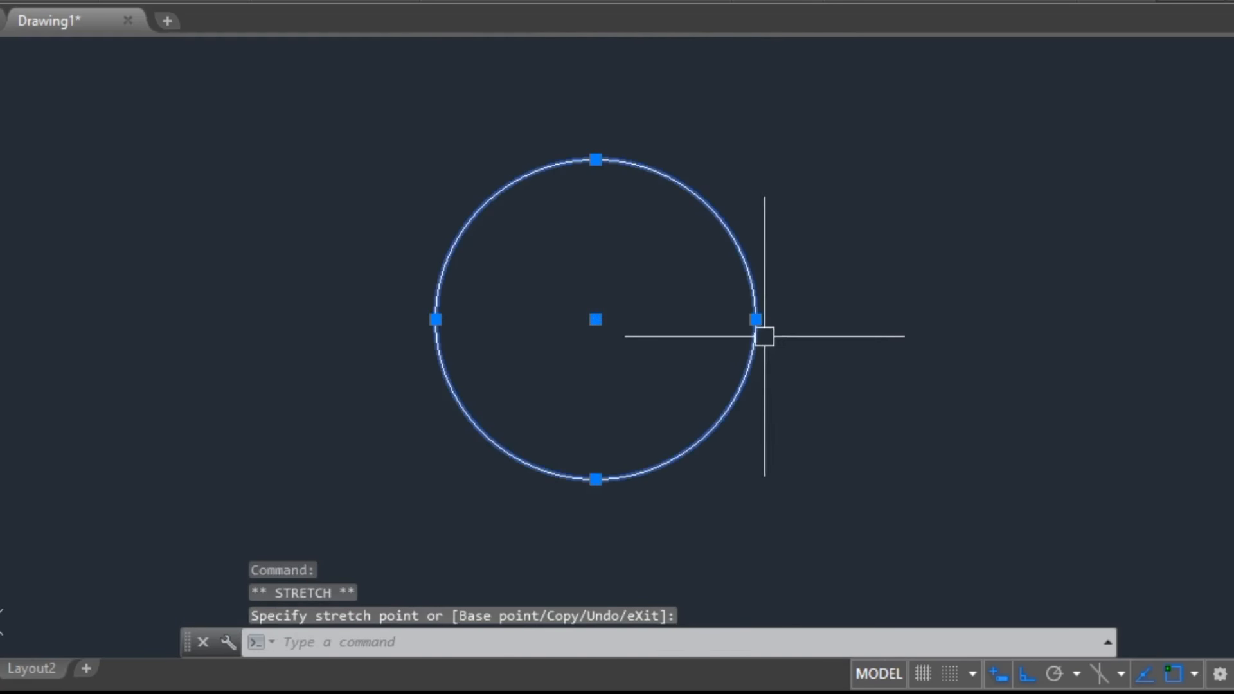
click(757, 320)
click(888, 319)
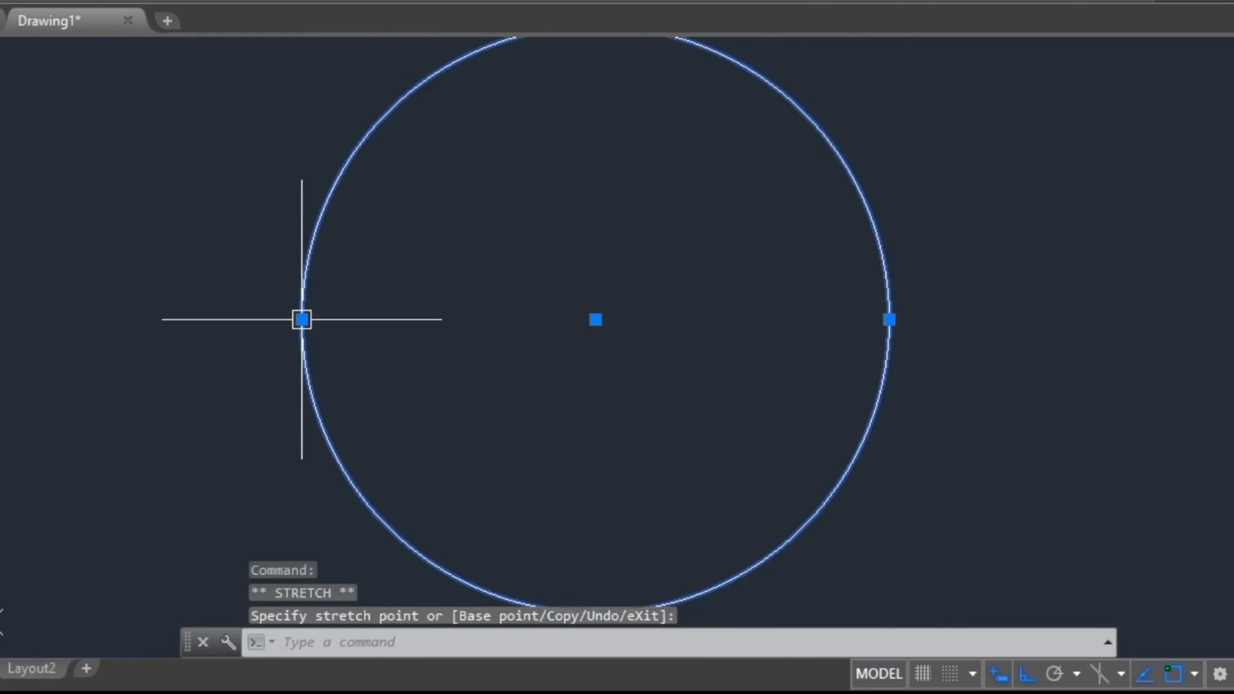
Step: Shrink the circle from its left quadrant grip and adjust its radius from the bottom quadrant grip
click(426, 319)
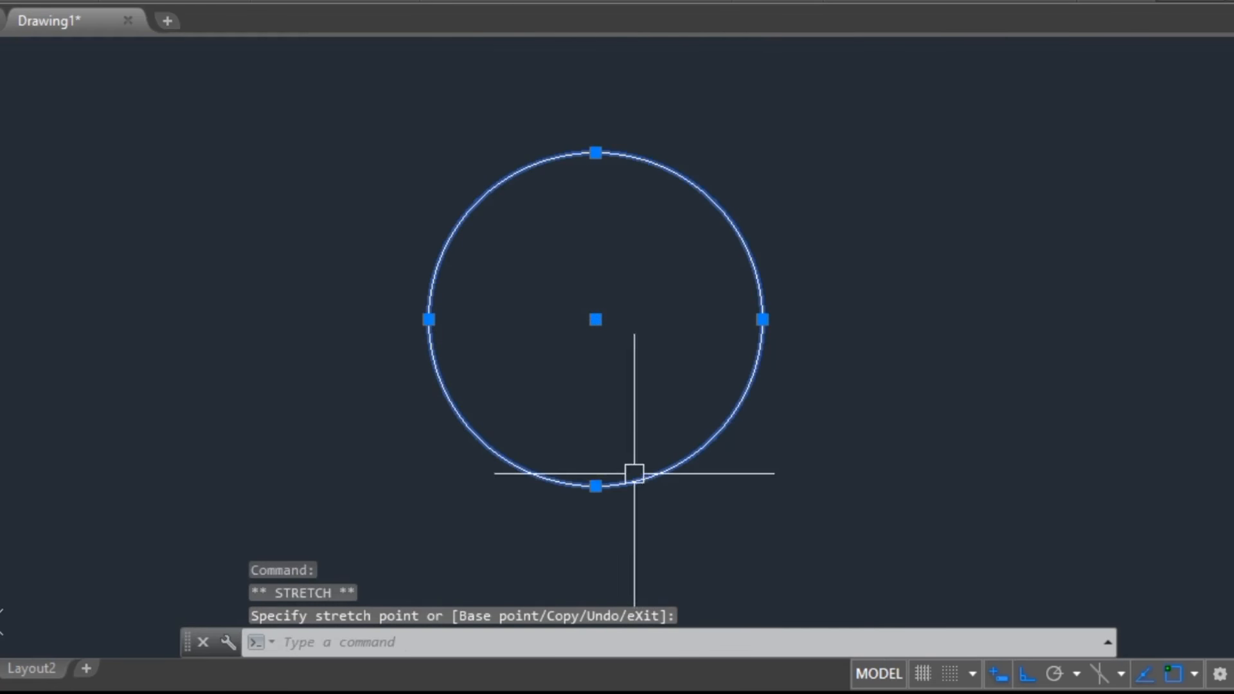
click(596, 435)
click(596, 434)
click(595, 489)
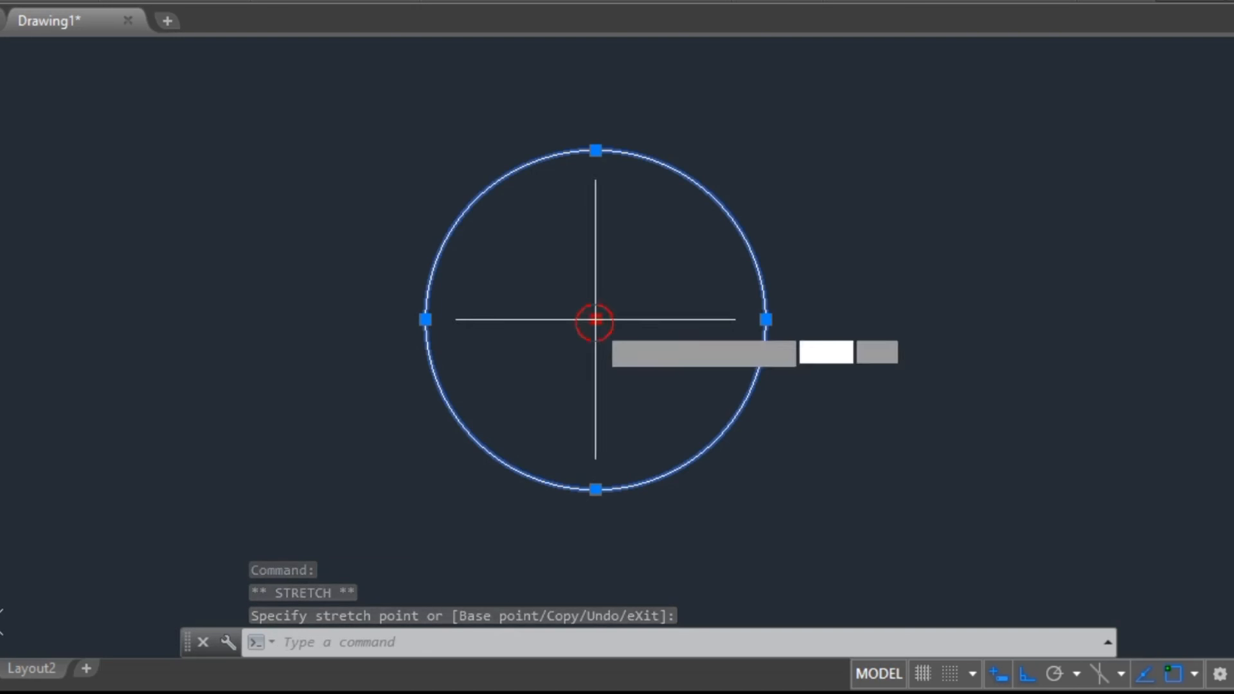
Step: Move the circle left and right repeatedly by its center grip, leave it on the left, and clear the selection
click(209, 319)
click(210, 319)
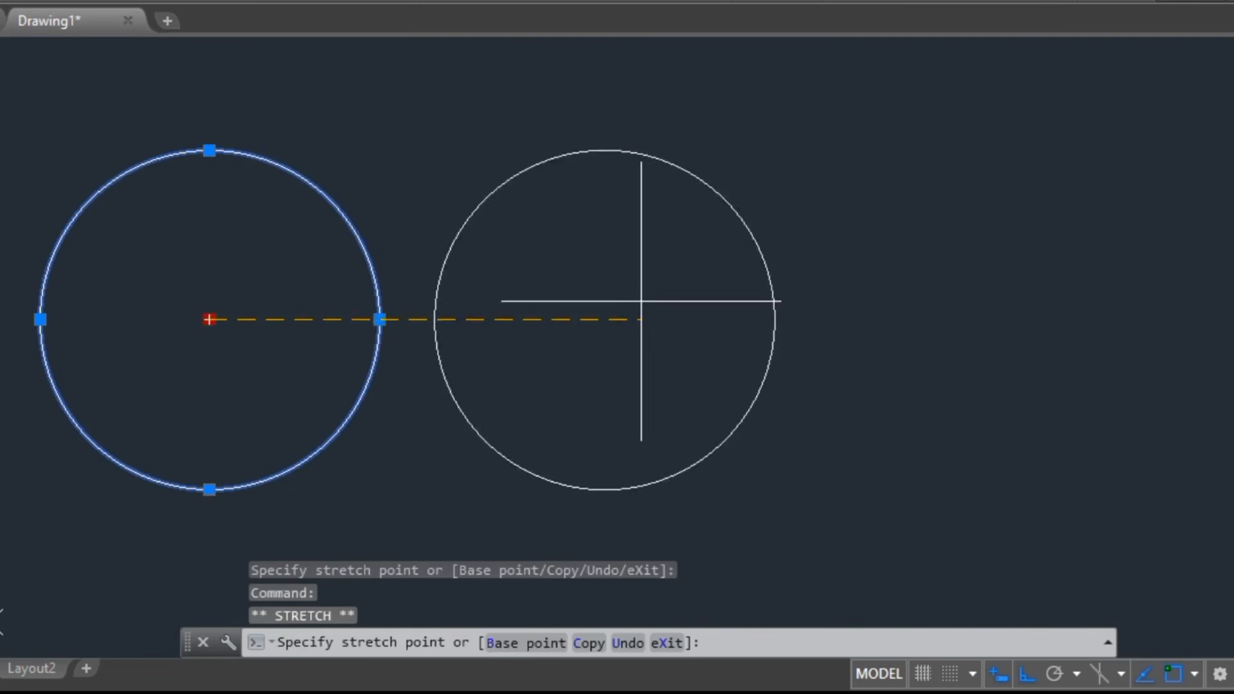
click(647, 320)
click(647, 319)
click(261, 319)
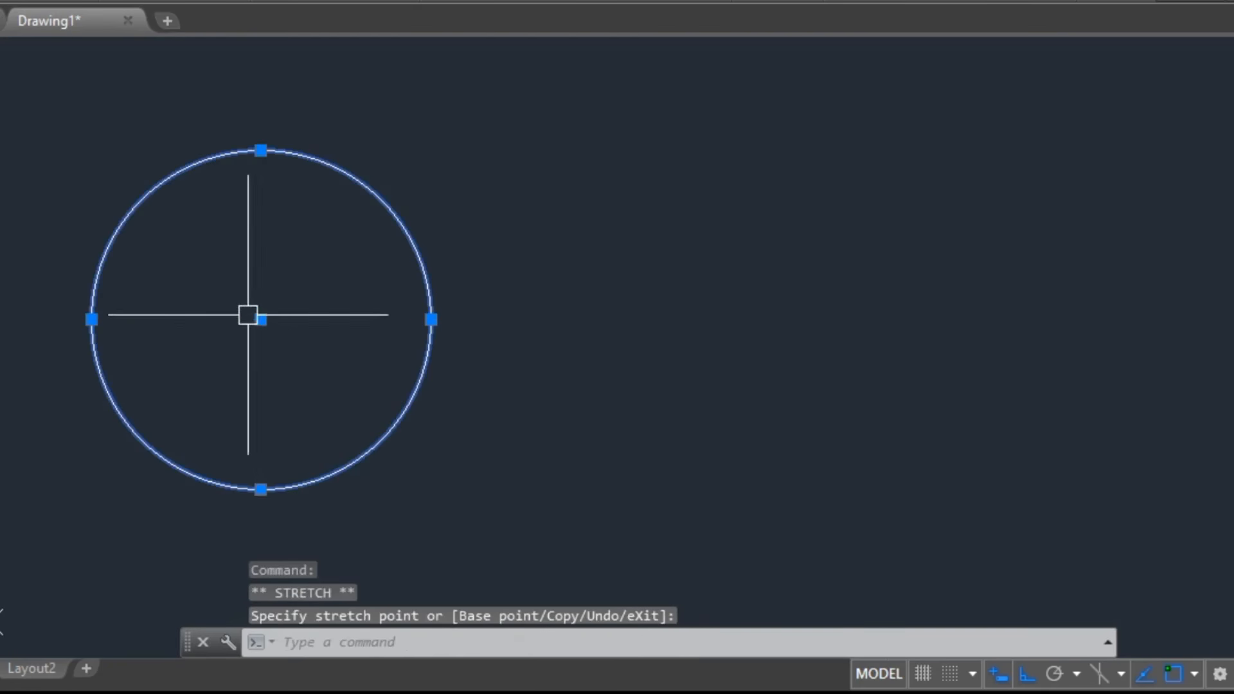
click(260, 320)
click(700, 319)
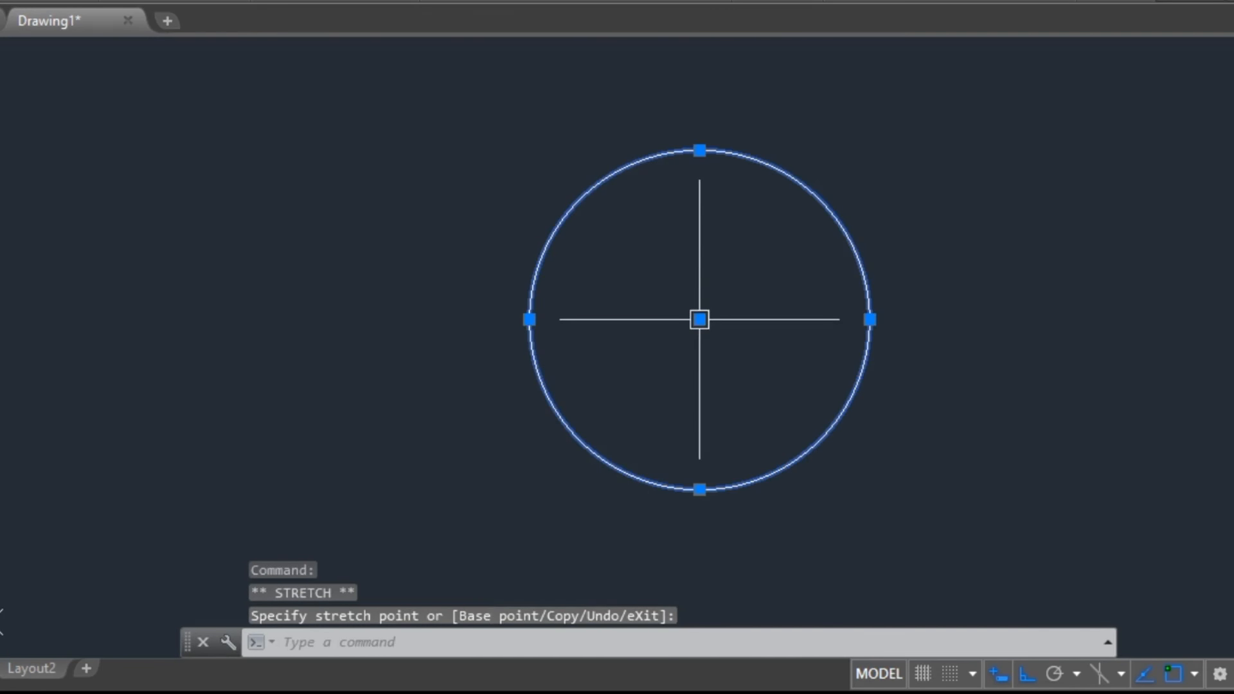
click(700, 320)
click(234, 319)
scroll(446, 364, down, 2)
key(Escape)
middle_drag(449, 369, 295, 321)
key(Escape)
scroll(338, 295, up, 2)
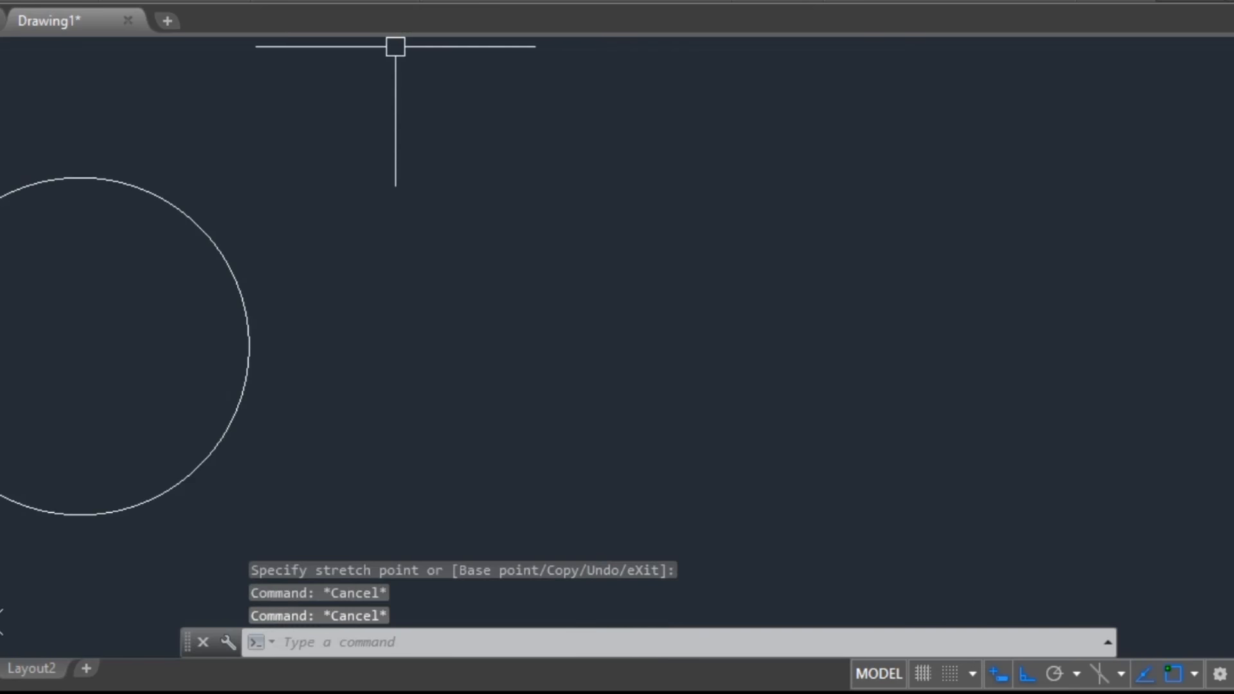
Step: Create a horizontal linear dimension spanning about 4.19 units between two free points, with the dimension line above them
text(dli)
key(Return)
click(438, 317)
click(823, 317)
click(801, 187)
scroll(700, 275, up, 2)
middle_drag(617, 295, 556, 358)
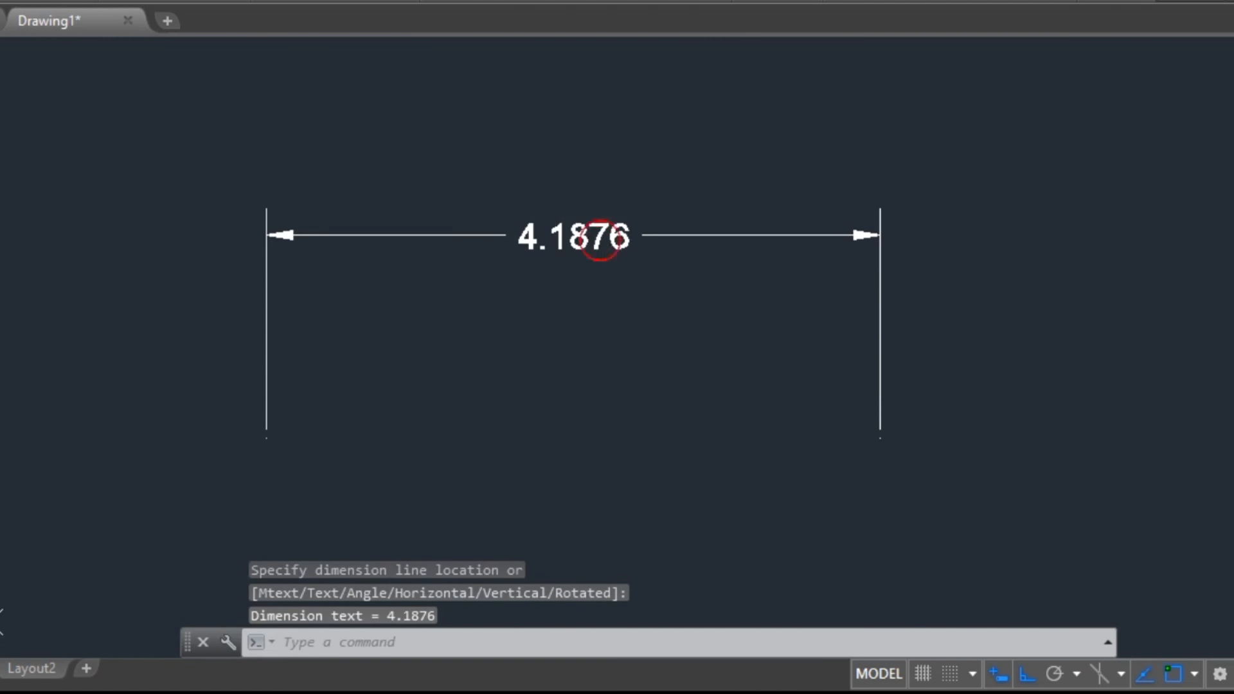
Step: Select the dimension and repeatedly lengthen and shorten its right extension line by the origin grip, leaving it shorter than the left one
click(600, 239)
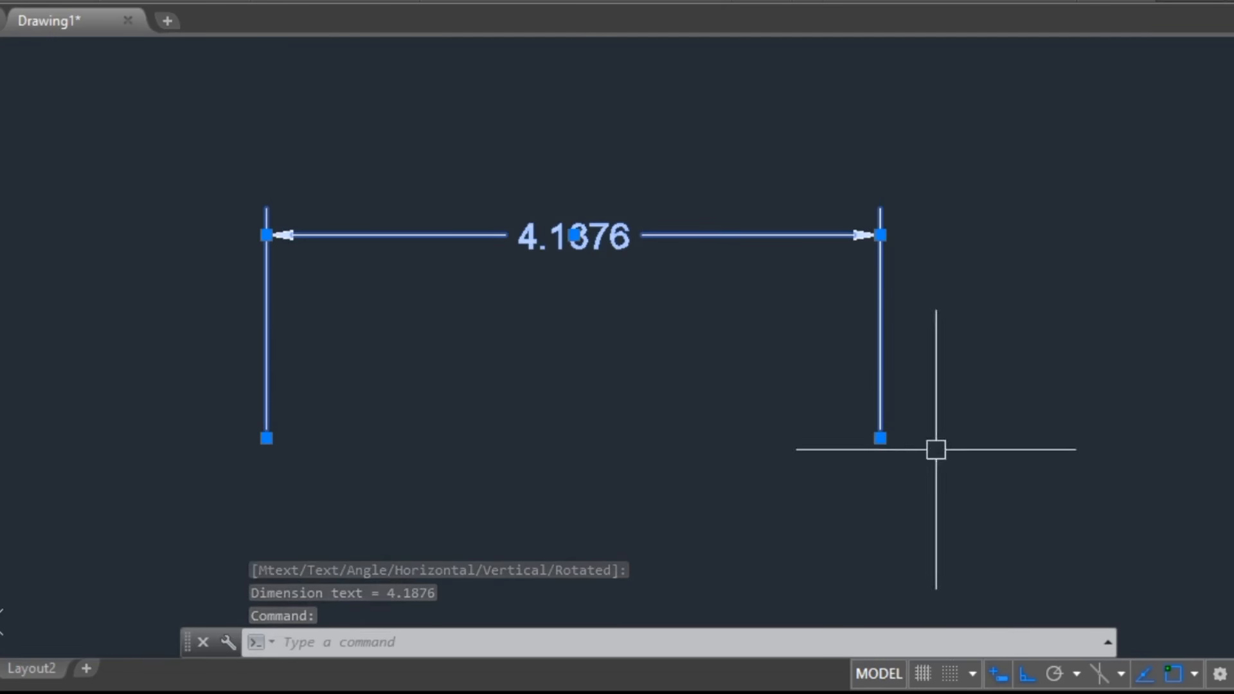
click(518, 165)
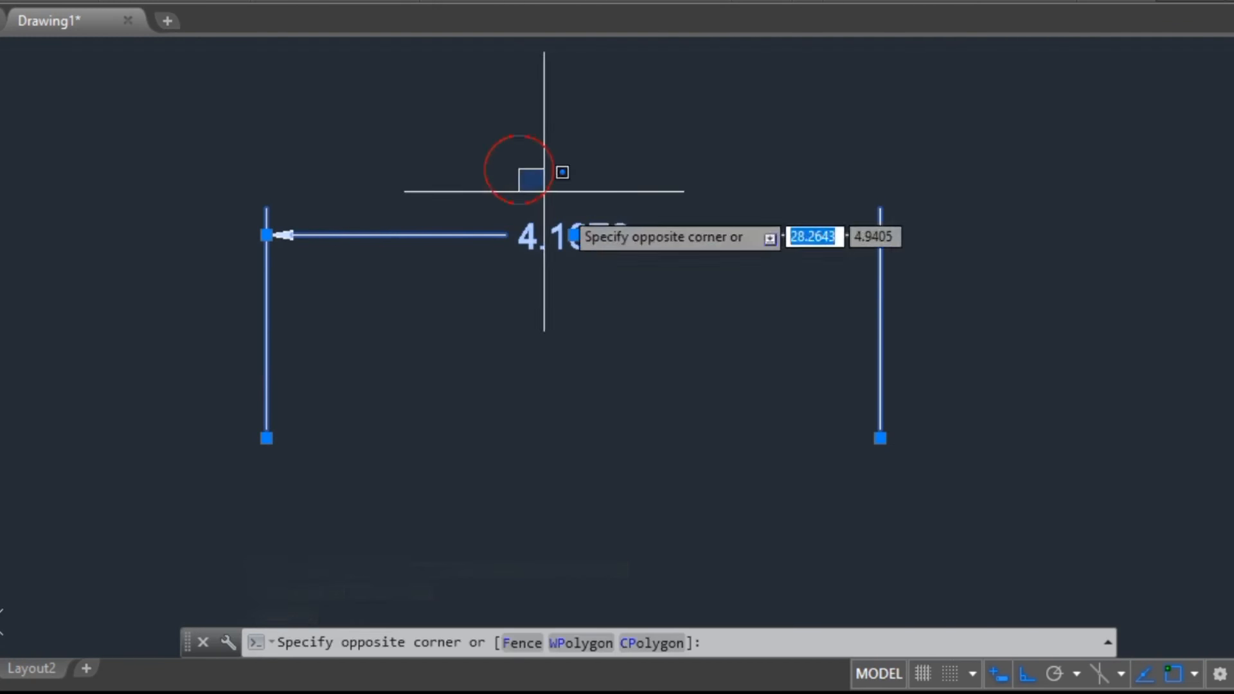
click(597, 449)
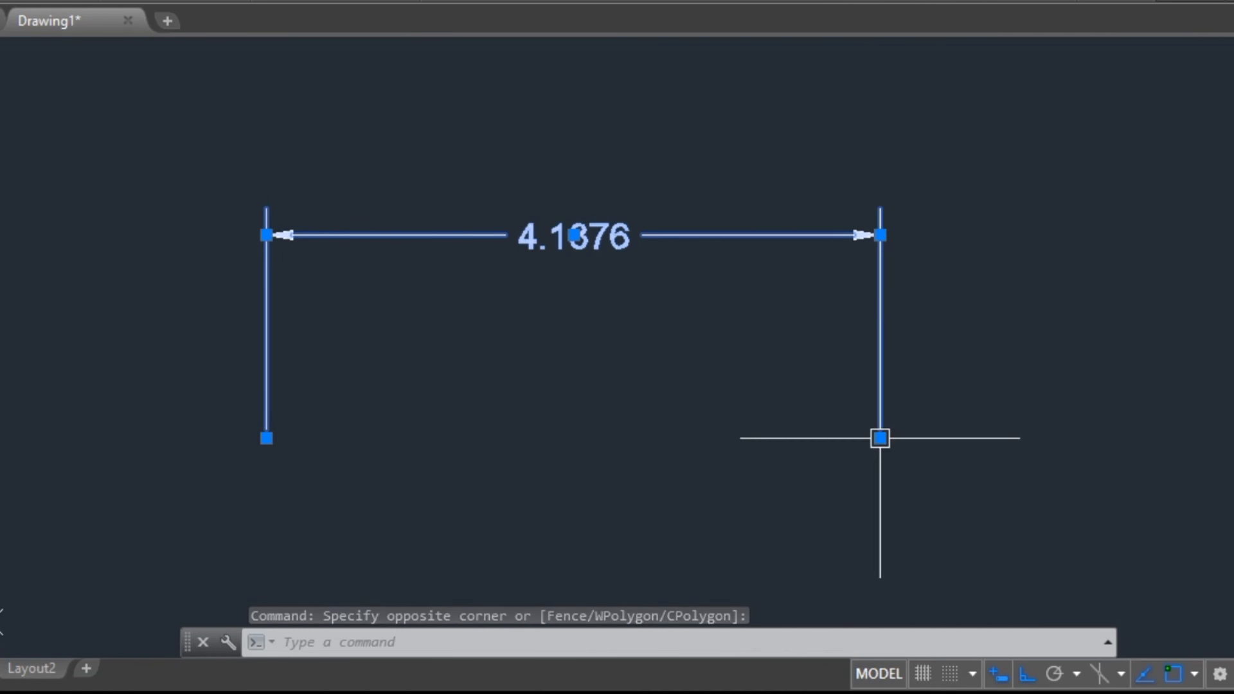
middle_drag(880, 438, 884, 380)
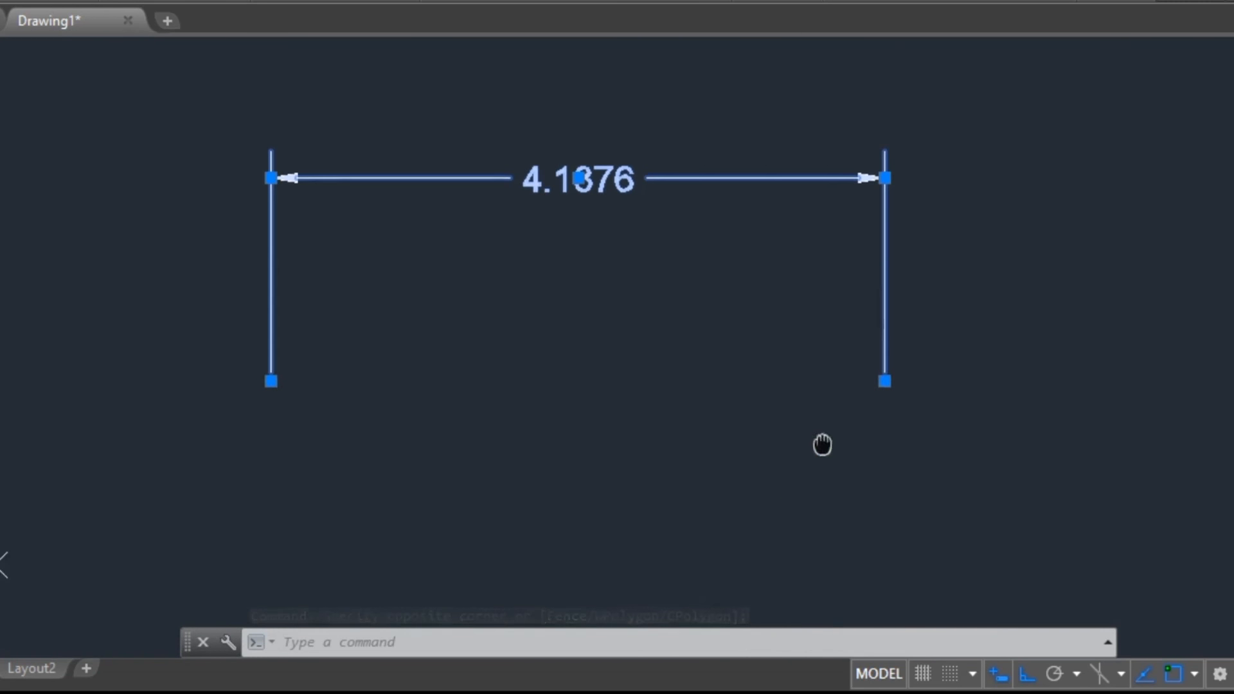
click(884, 379)
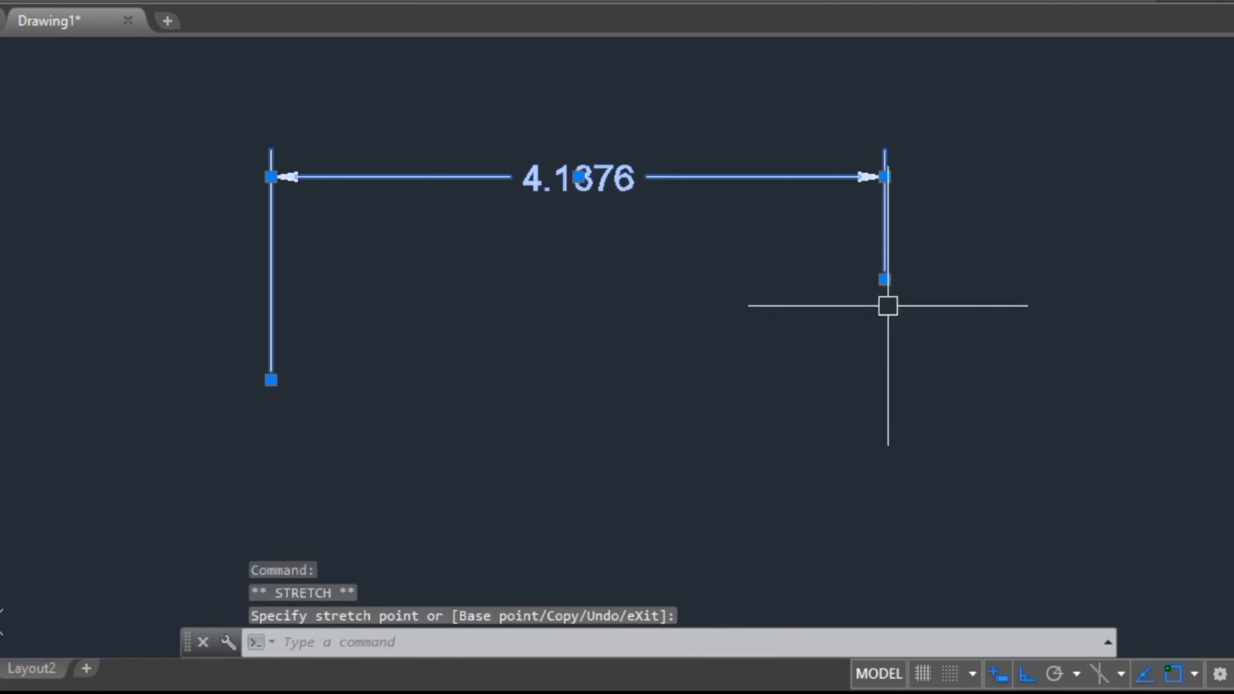
click(884, 454)
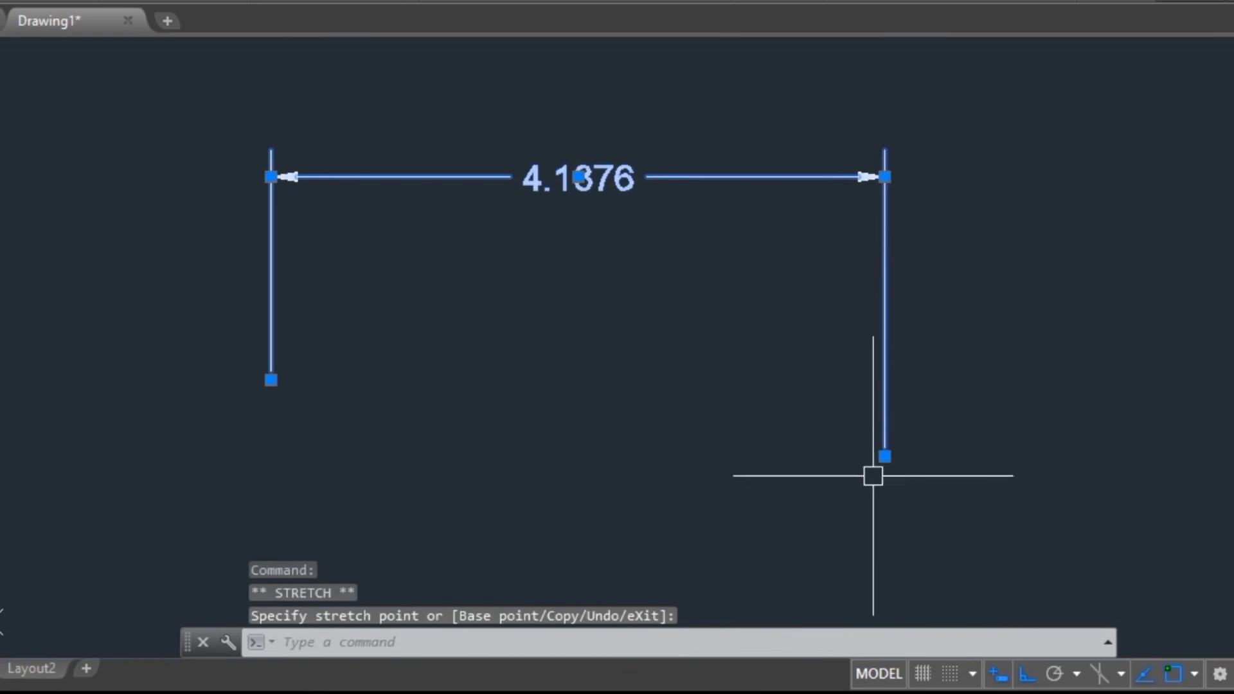
click(884, 457)
click(884, 268)
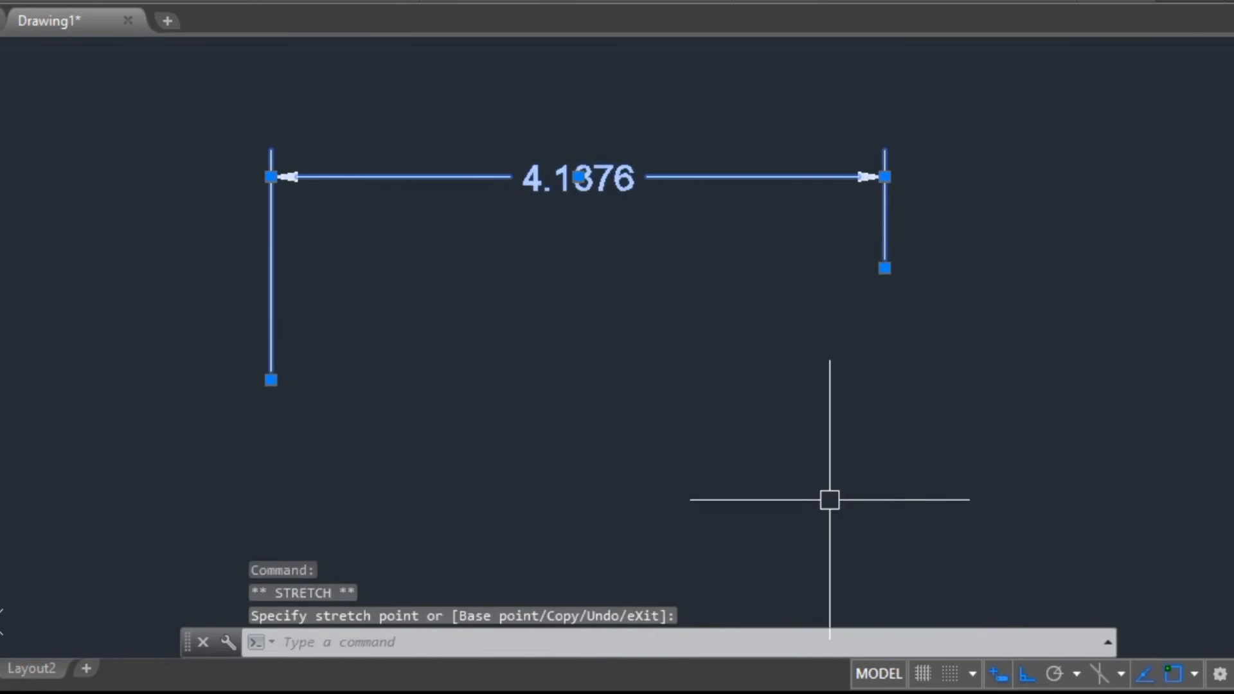
click(884, 268)
click(883, 524)
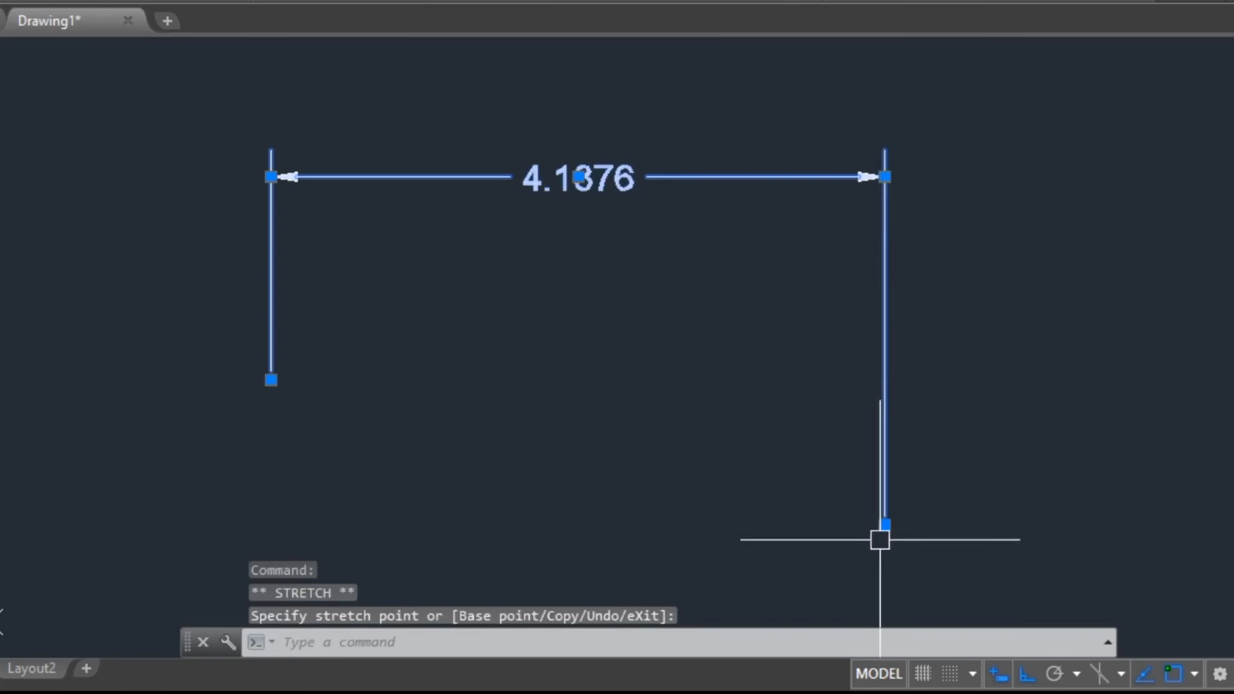
click(886, 520)
click(884, 313)
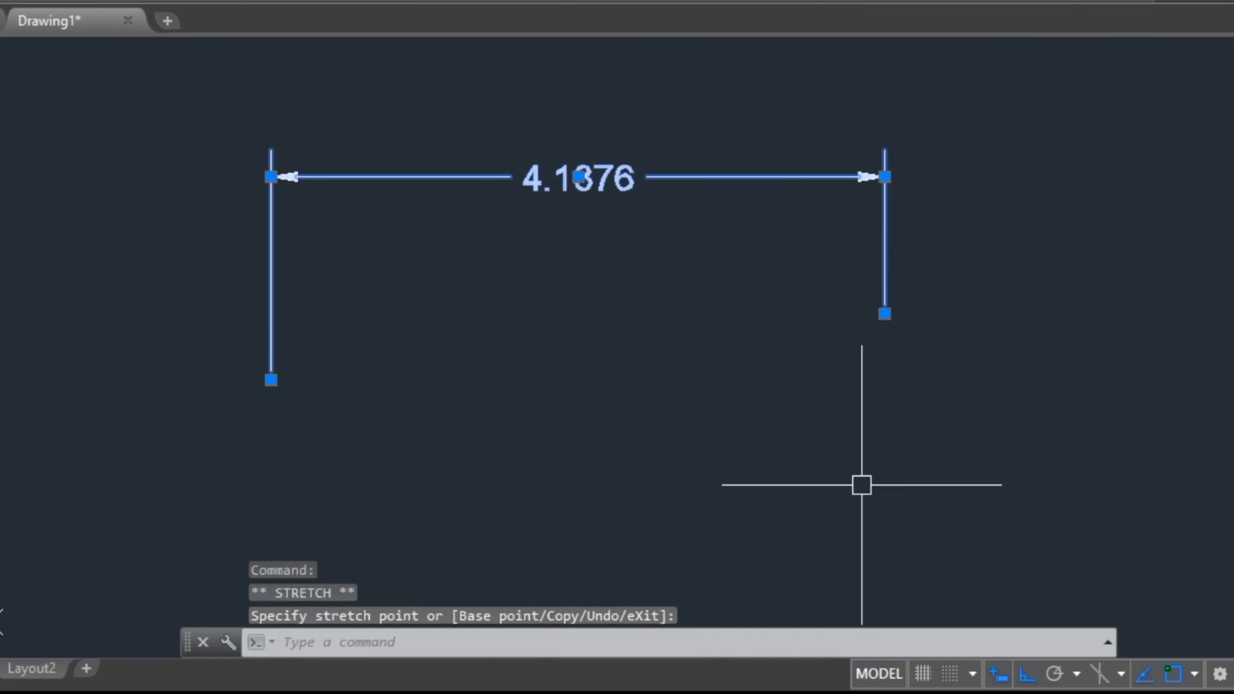
Step: Move the dimension line up and down repeatedly by its right arrowhead grip, leaving it close to the measured points
middle_drag(946, 276, 890, 423)
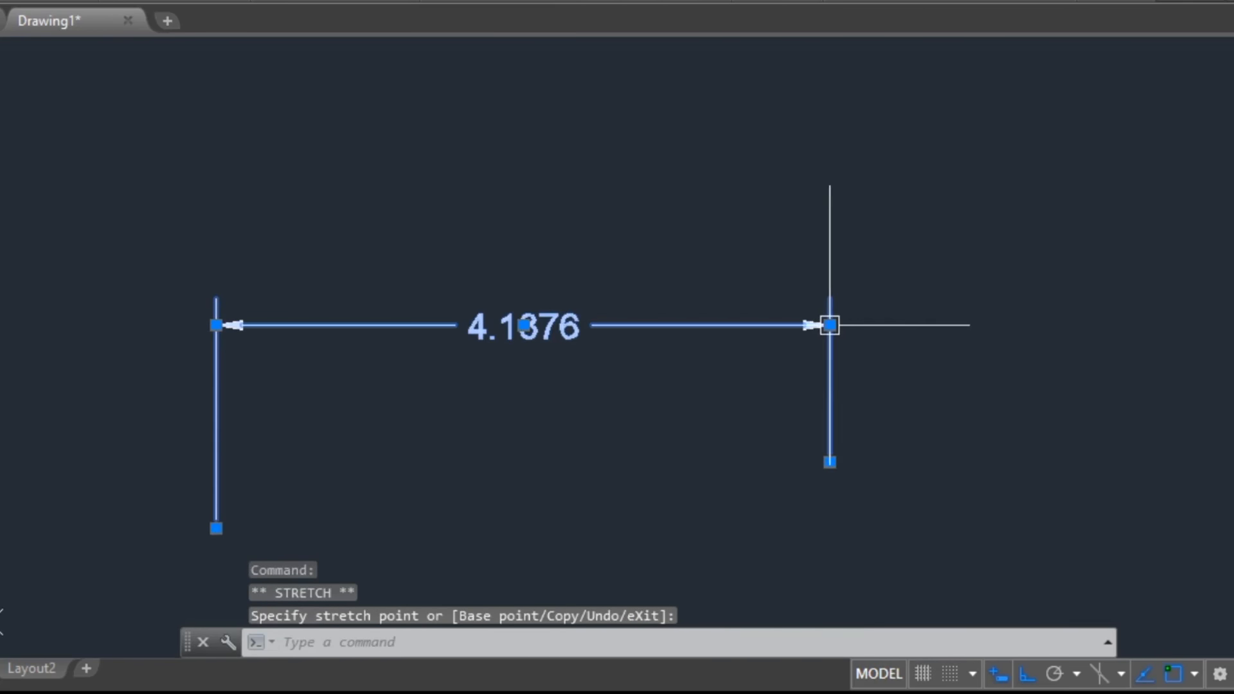
mouse_move(829, 325)
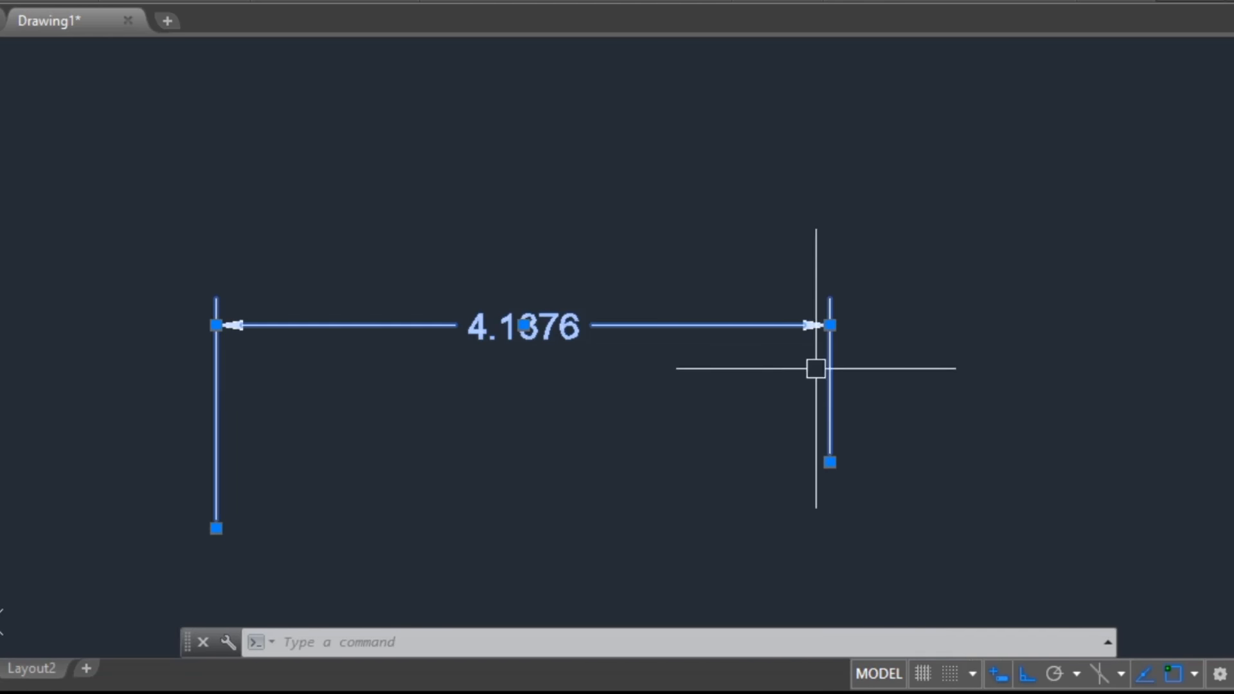
click(829, 325)
click(831, 177)
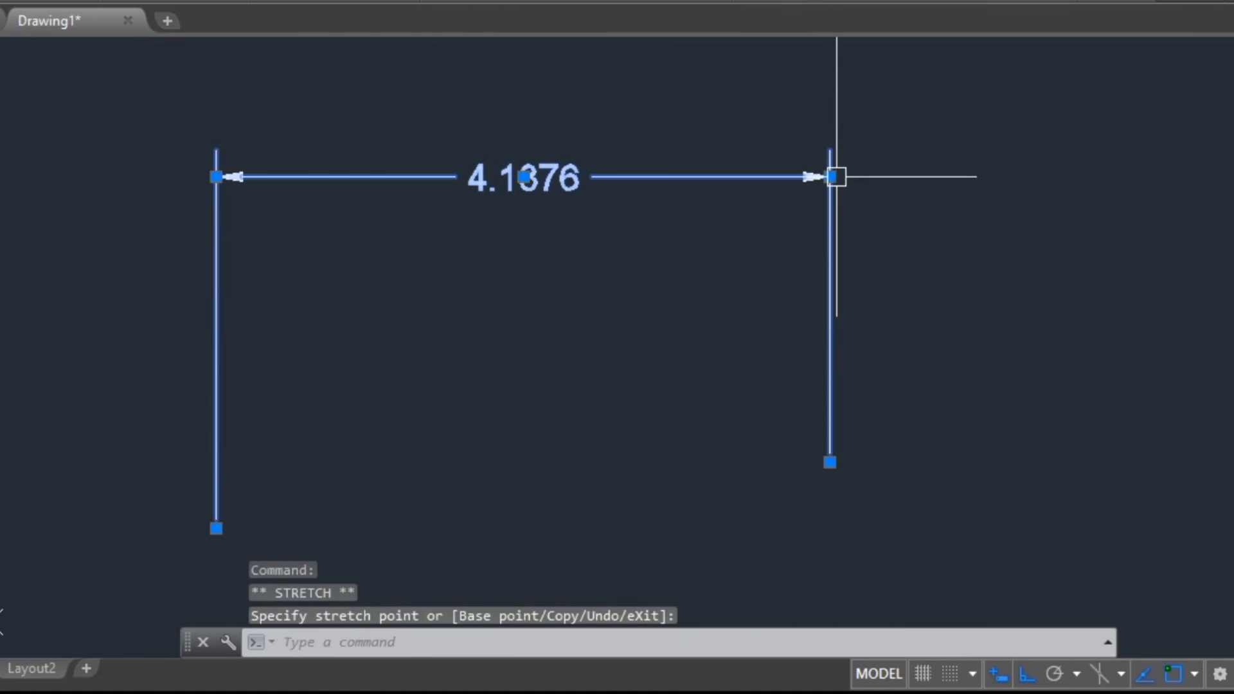
click(829, 176)
click(830, 376)
click(830, 375)
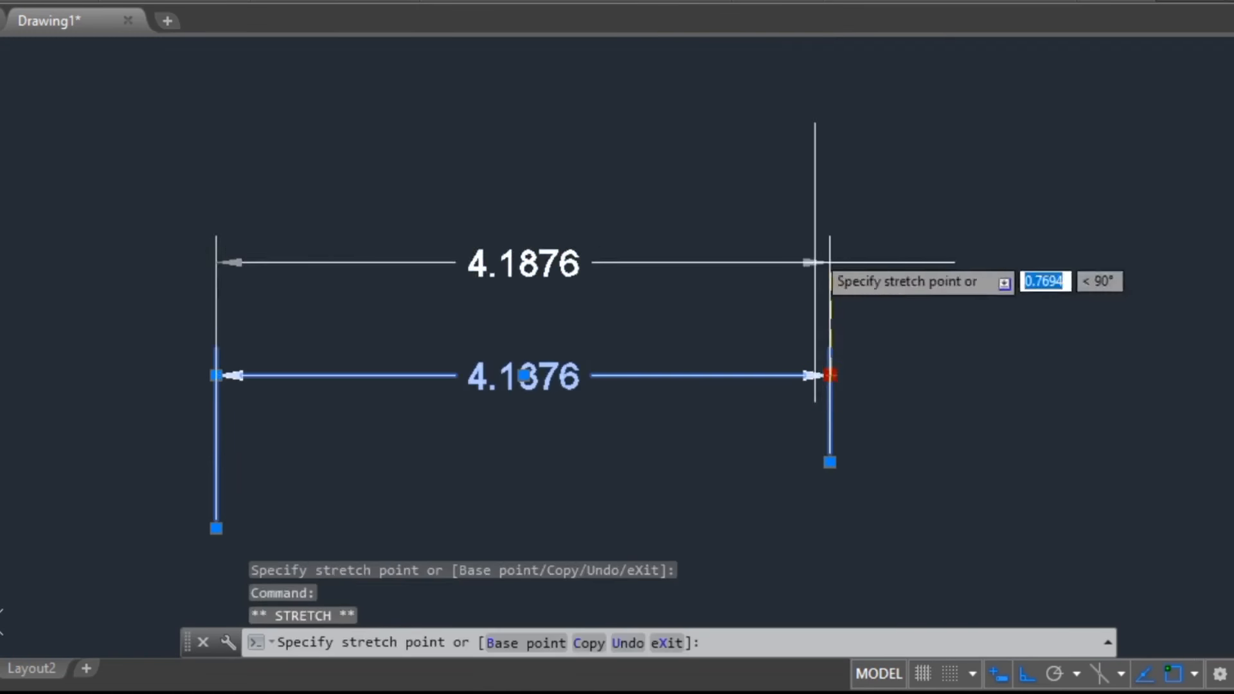
click(829, 180)
click(829, 181)
click(831, 379)
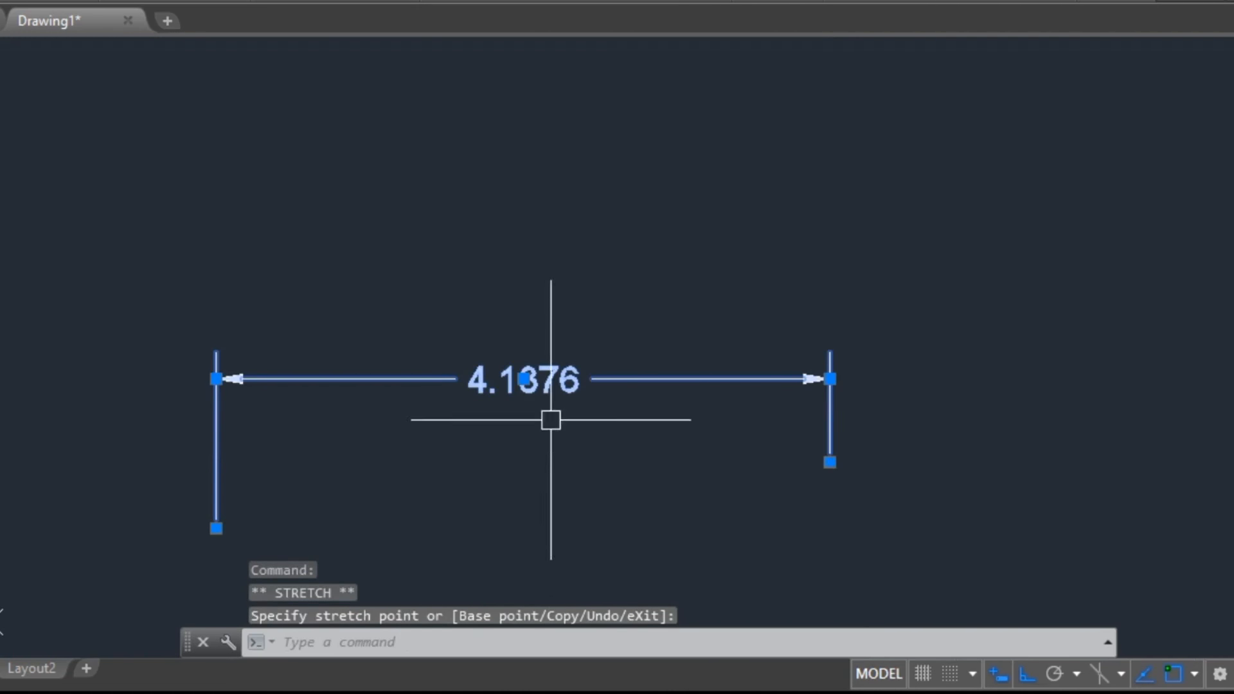
Step: Move the dimension line up and back down by the grip on its text, and clear the selection
mouse_move(523, 380)
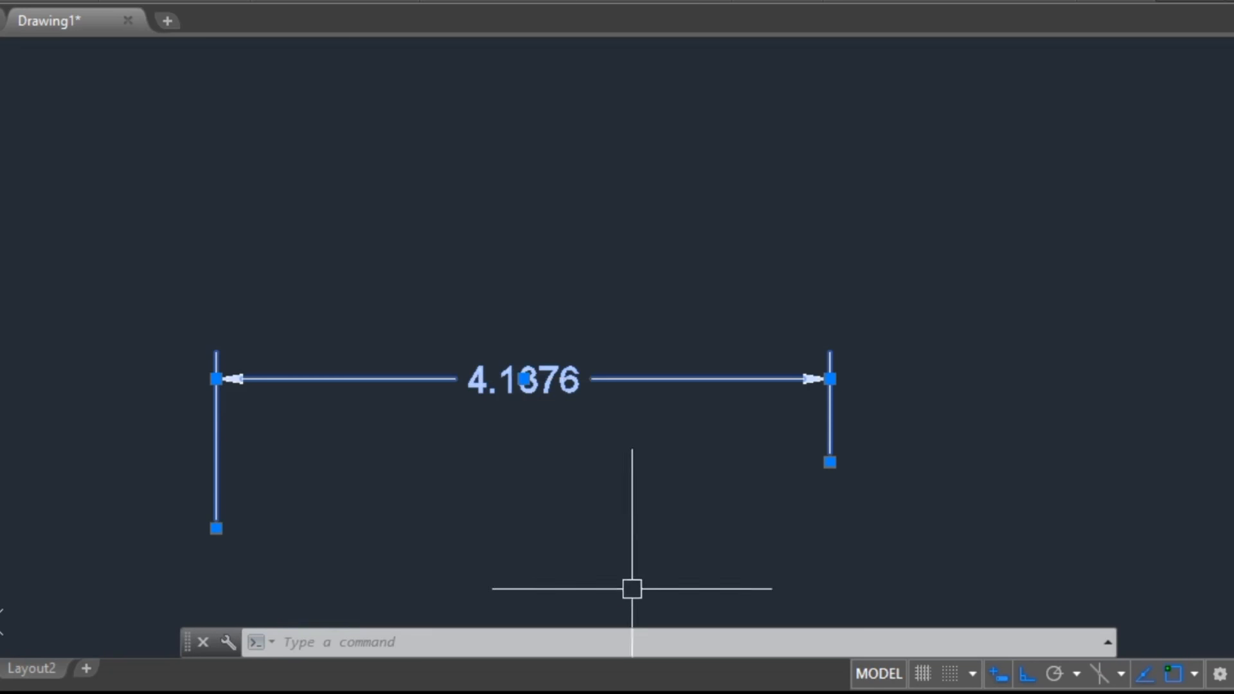
click(523, 379)
click(540, 230)
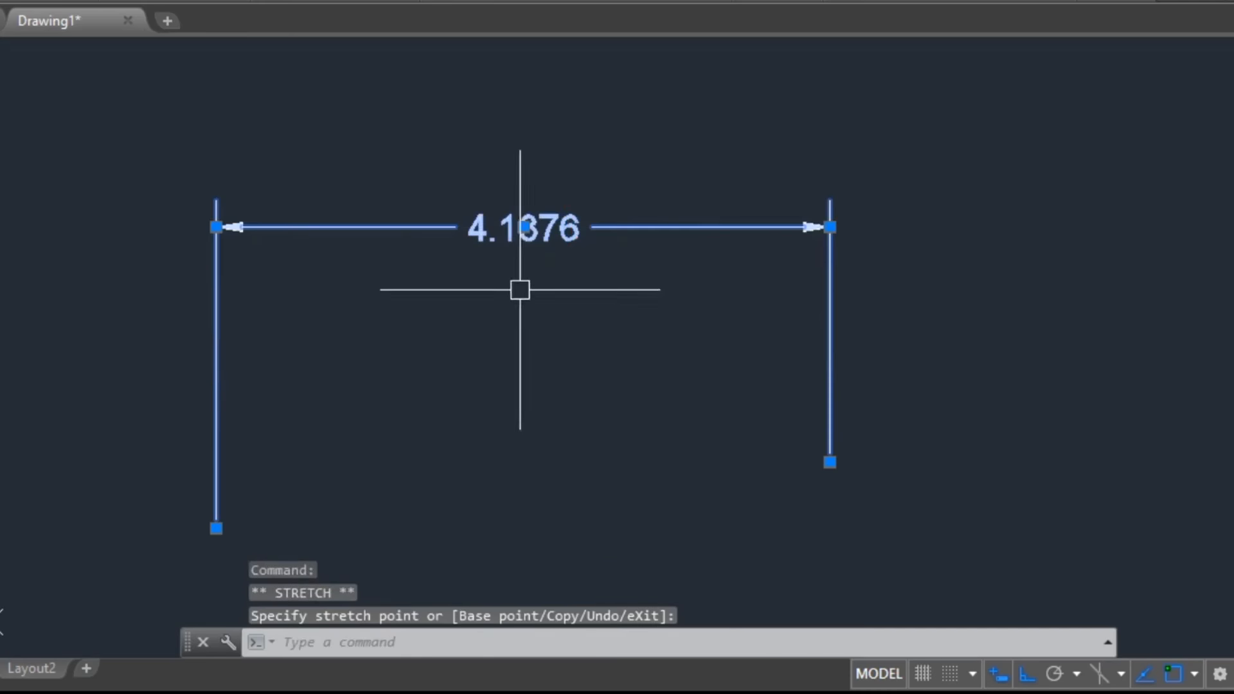
click(523, 225)
click(514, 365)
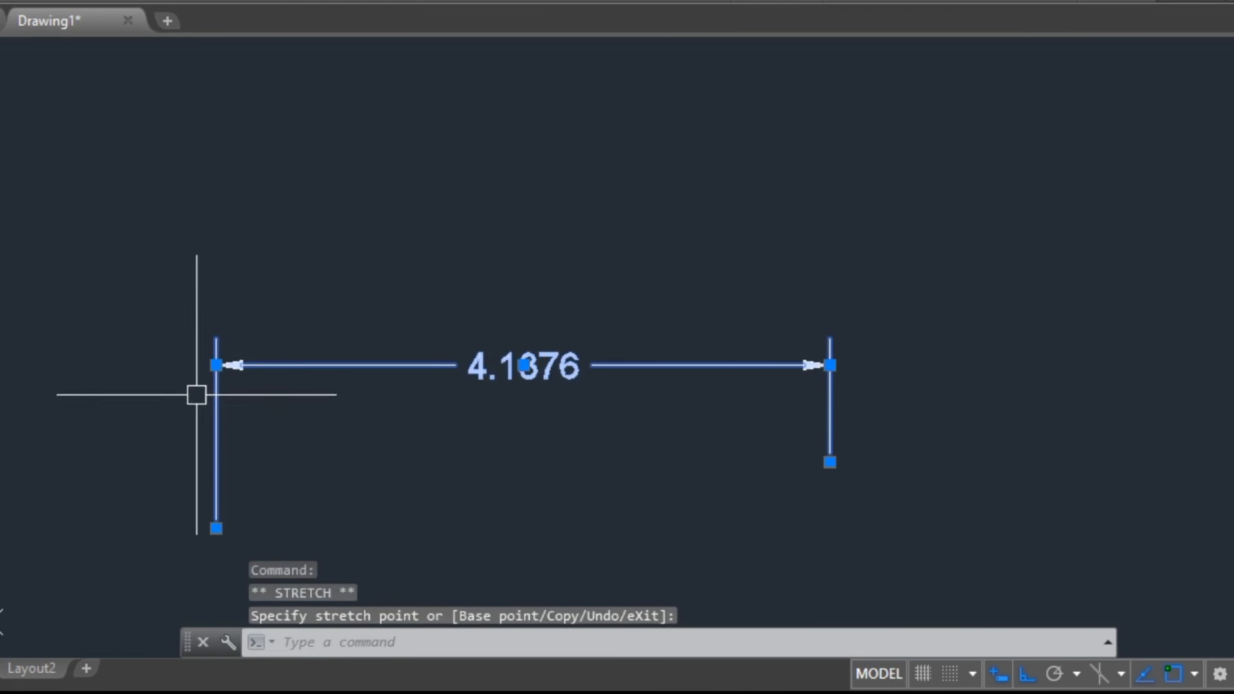
mouse_move(216, 365)
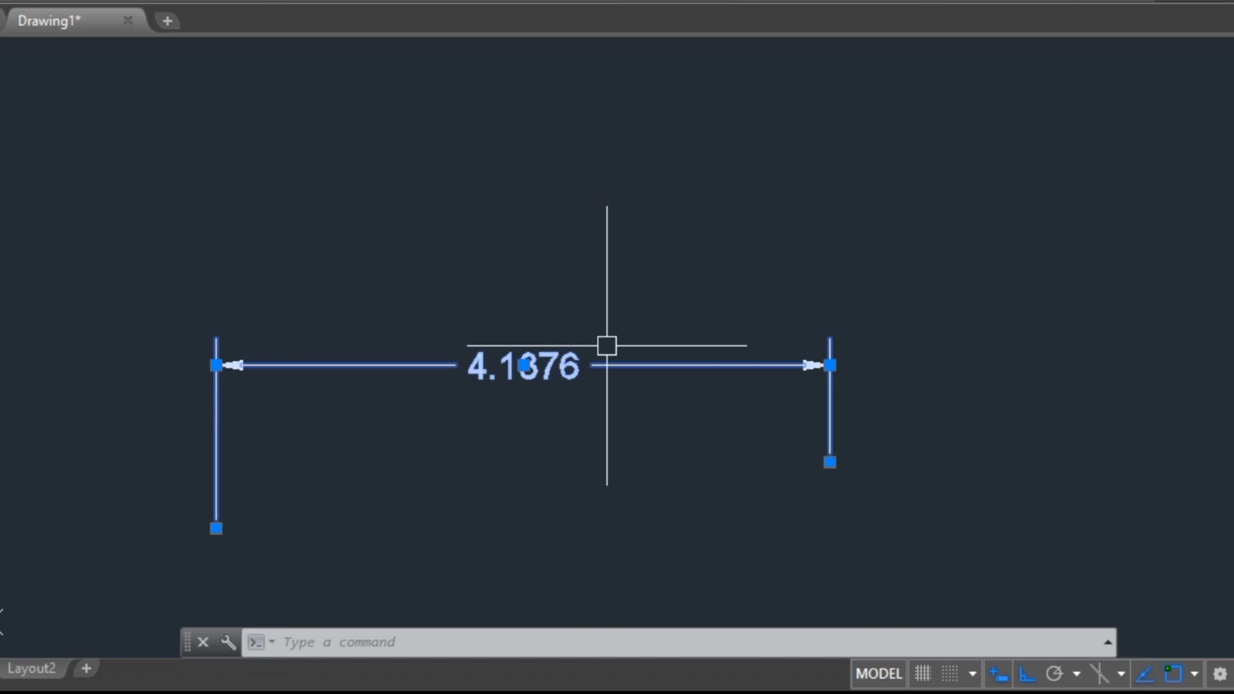
key(Escape)
scroll(620, 484, down, 2)
middle_drag(588, 469, 384, 420)
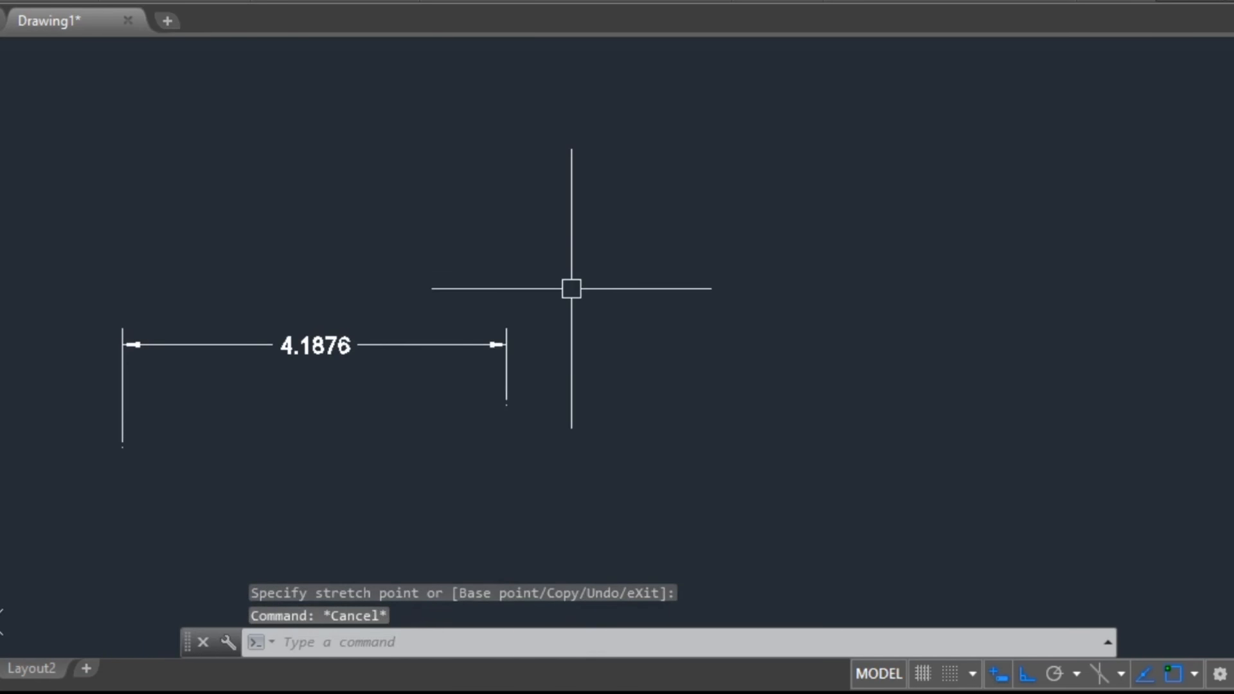
Step: Bring up the command suggestions for OP and dismiss them
text(OP)
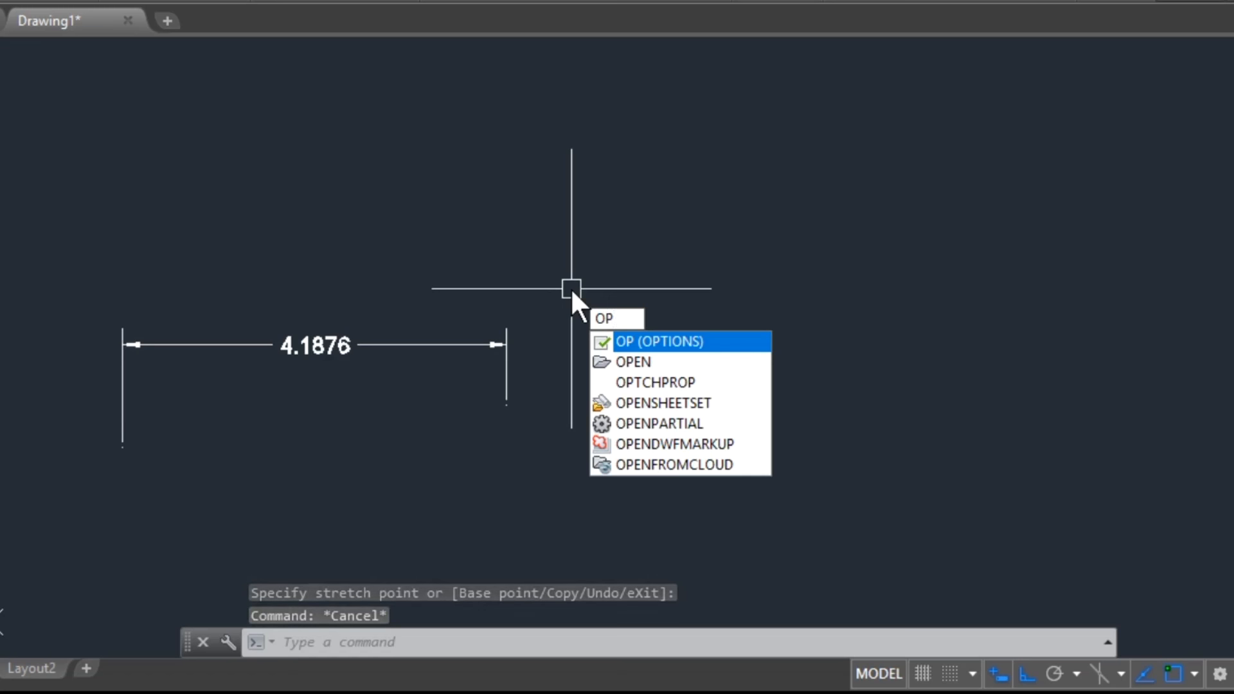
key(Escape)
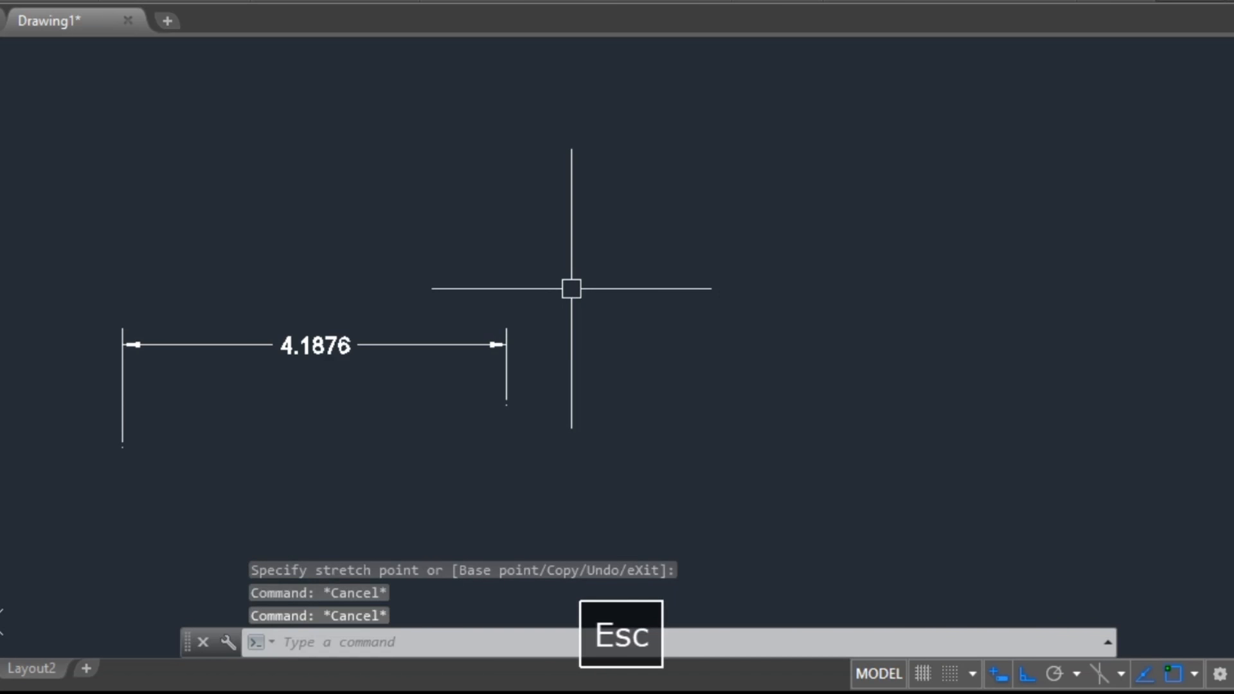